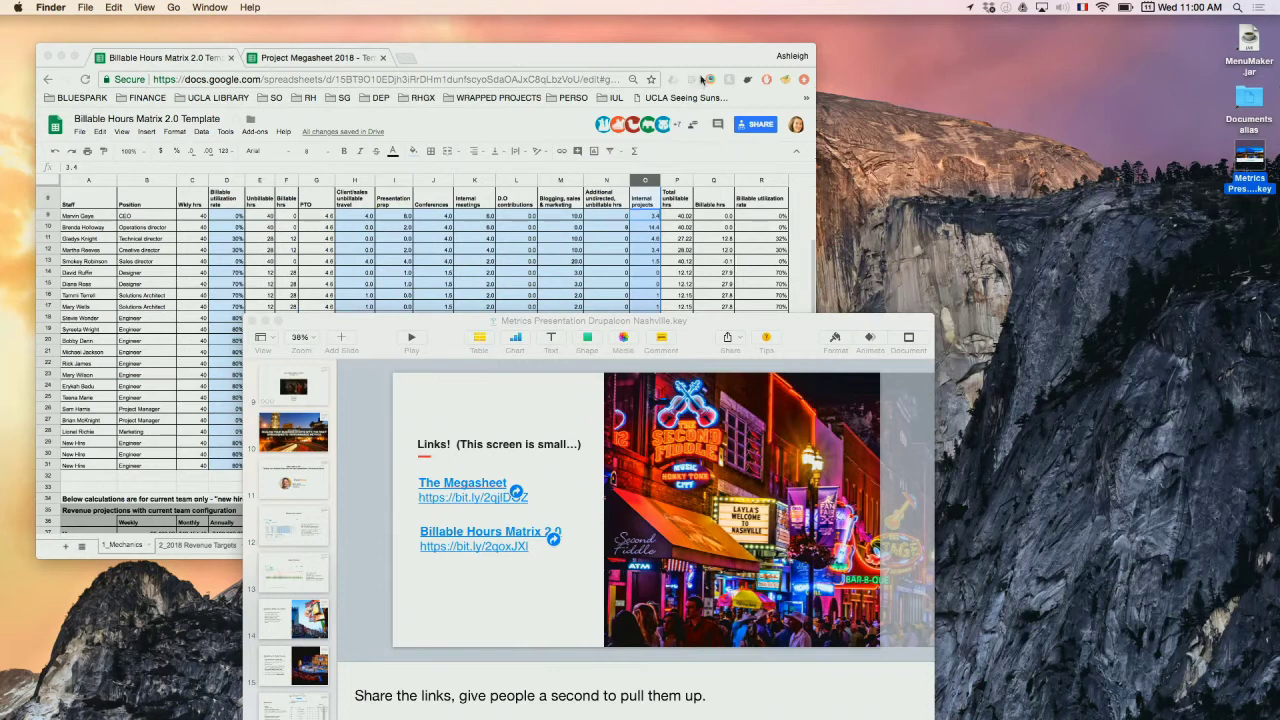
# Bring the Billable Hours Matrix 2.0 Template window to the front, enlarge it to nearly fill the screen and magnify the page.
pyautogui.click(712, 57)
pyautogui.moveTo(701, 58); pyautogui.dragTo(663, 30)
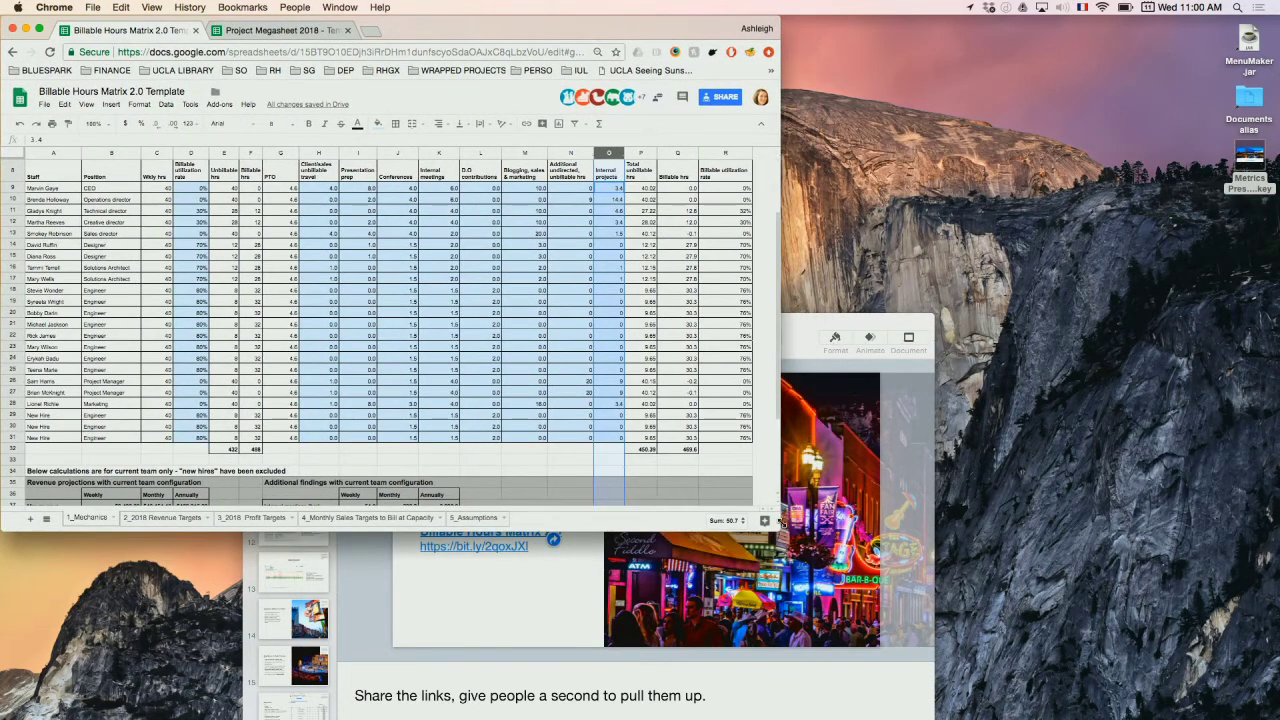
pyautogui.moveTo(781, 521); pyautogui.dragTo(1253, 704)
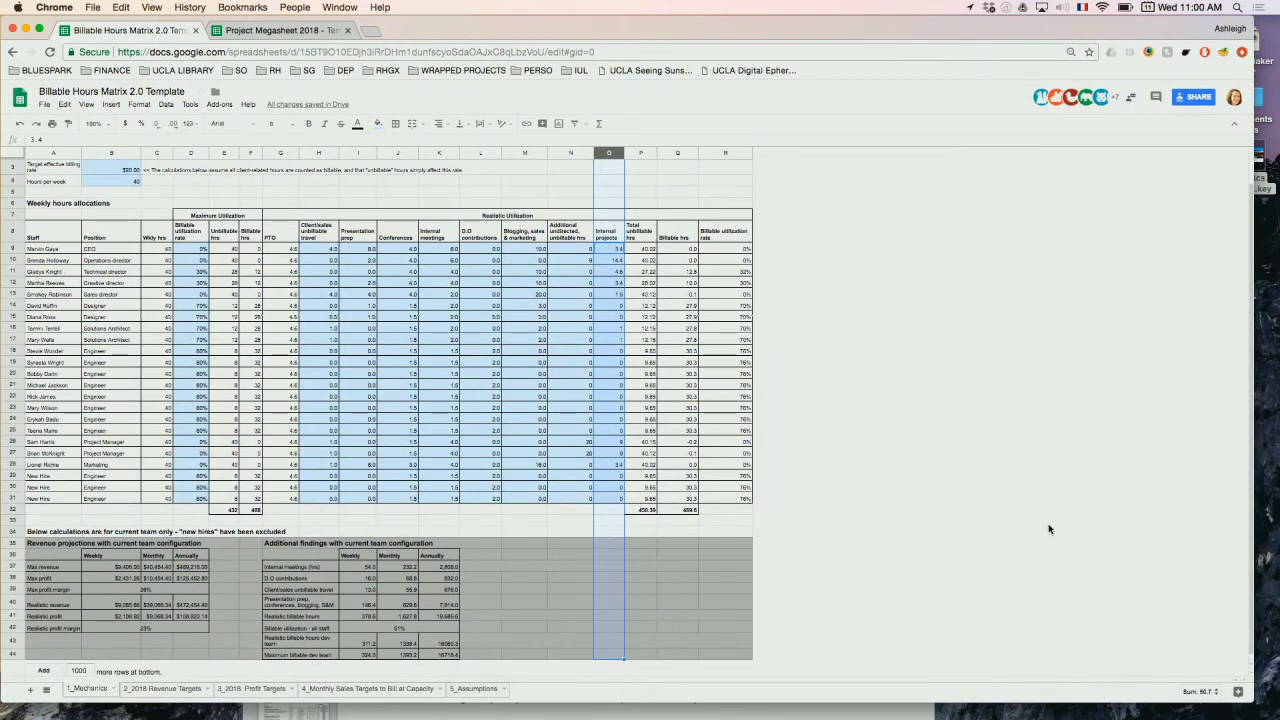
pyautogui.press('super+equal')
pyautogui.press('super+equal')
pyautogui.press('super+equal')
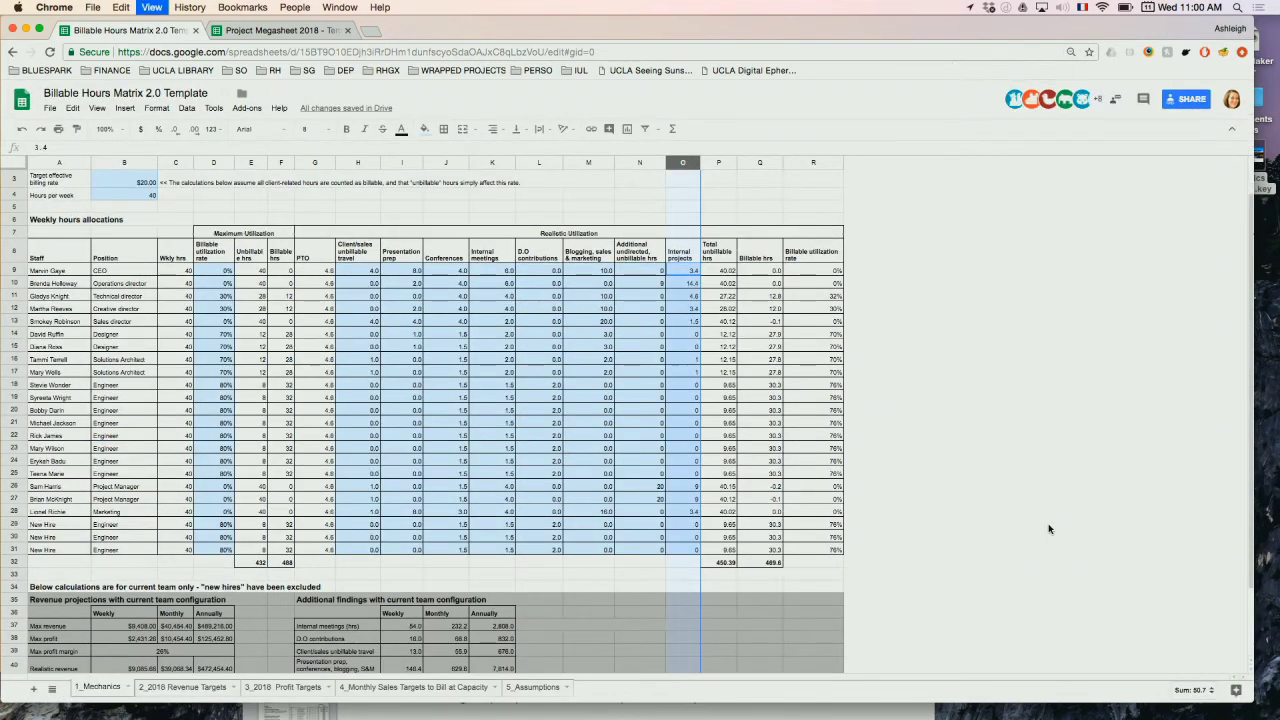
pyautogui.press('super+equal')
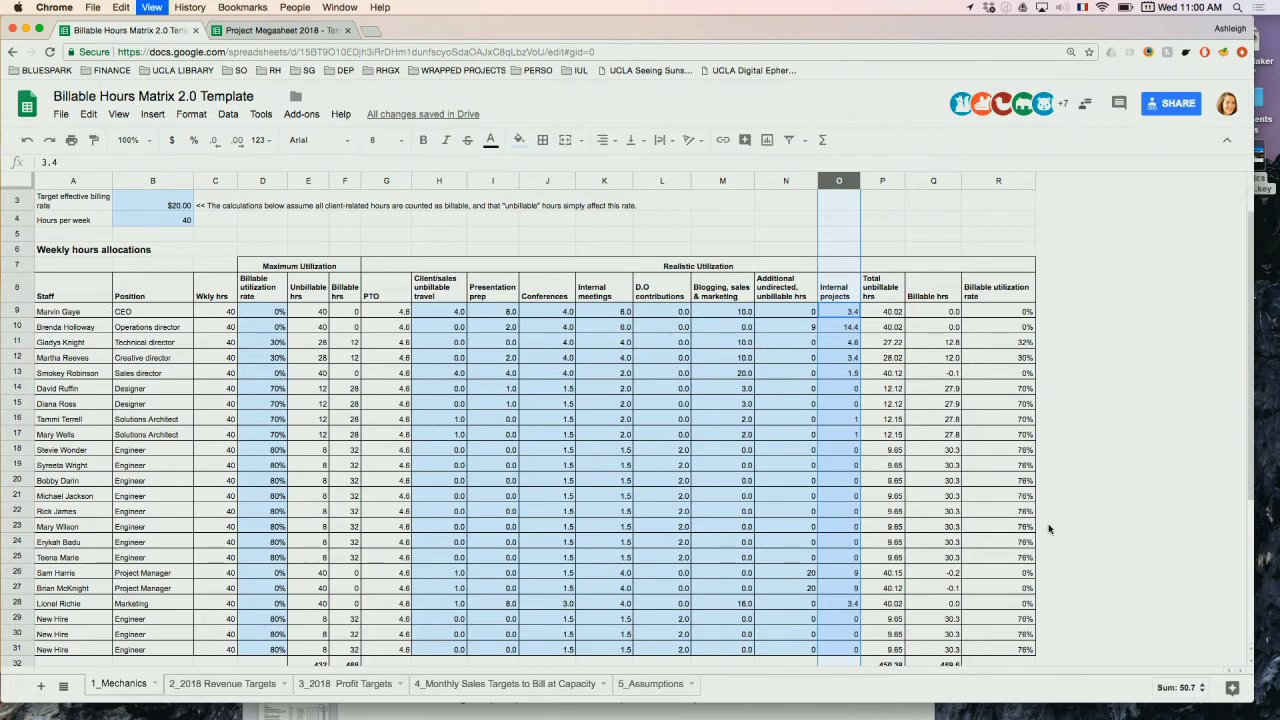
pyautogui.press('super+equal')
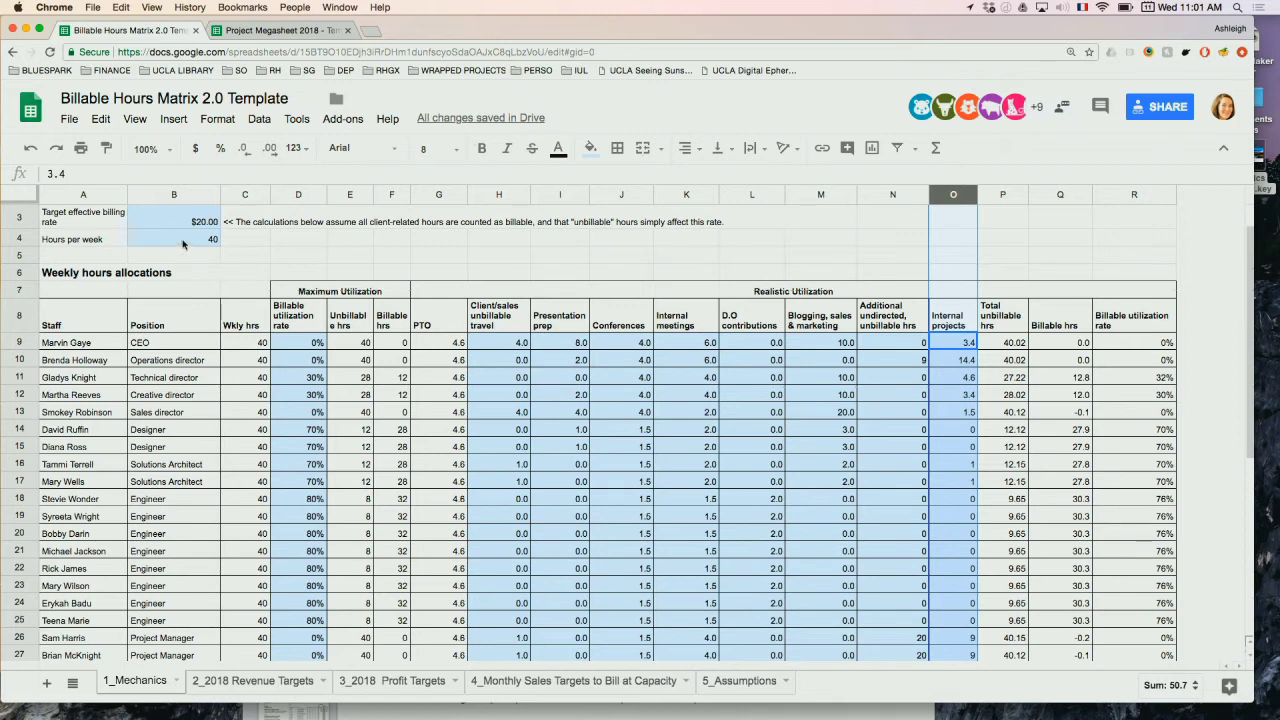
# Review the 1_Mechanics sheet's adjustable inputs, then highlight the staff names and their weekly hours in rows 9 to 30.
pyautogui.scroll(1, 184, 243)
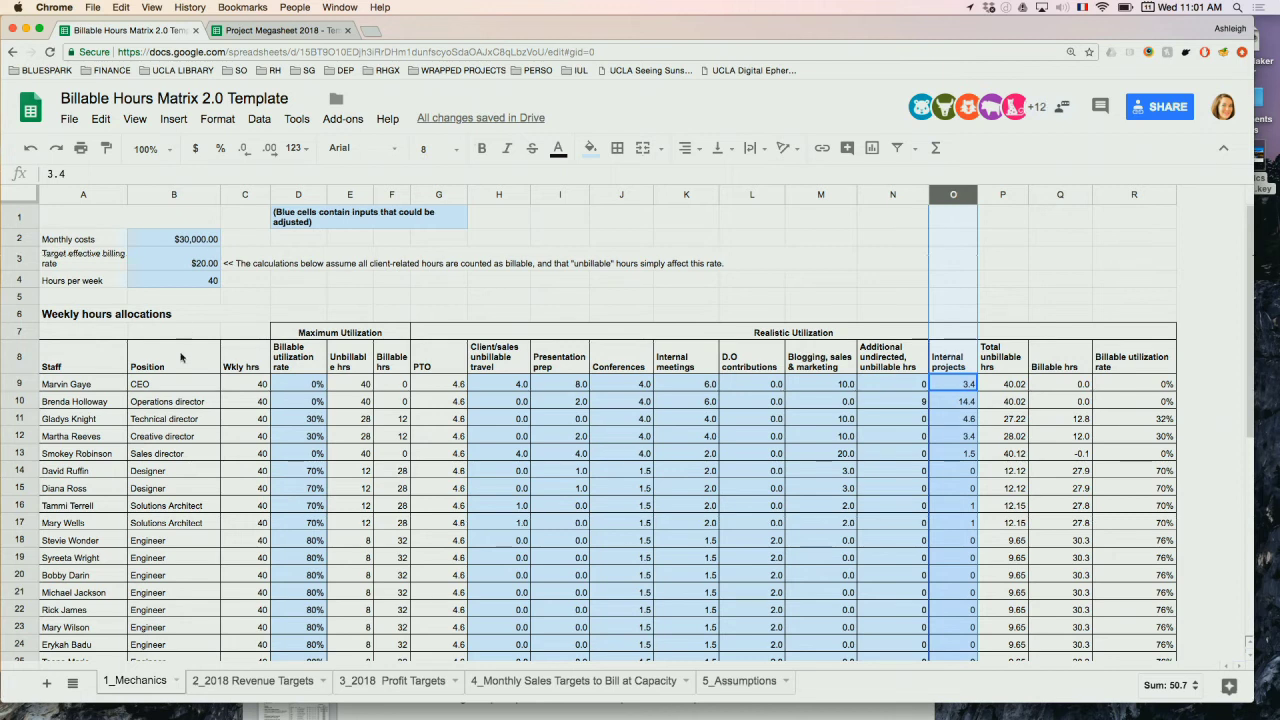
pyautogui.scroll(-2, 182, 356)
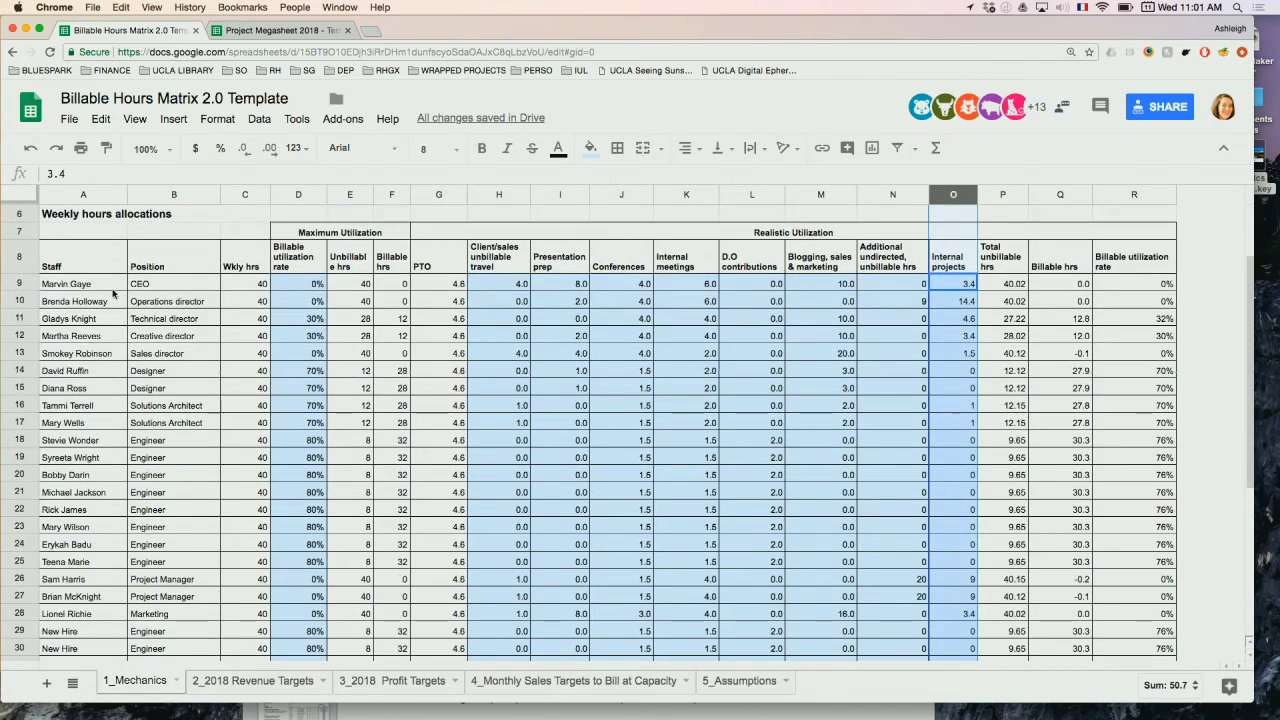
pyautogui.click(114, 300)
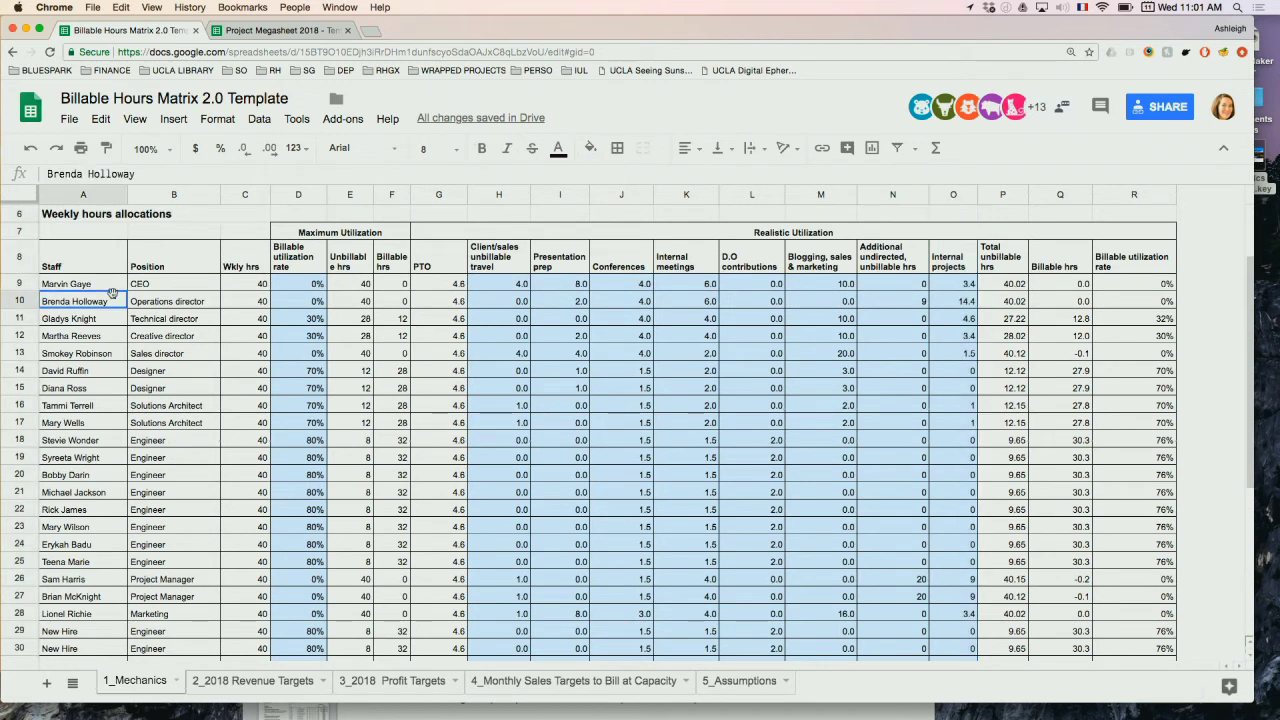
pyautogui.click(113, 284)
pyautogui.moveTo(113, 284); pyautogui.dragTo(107, 652)
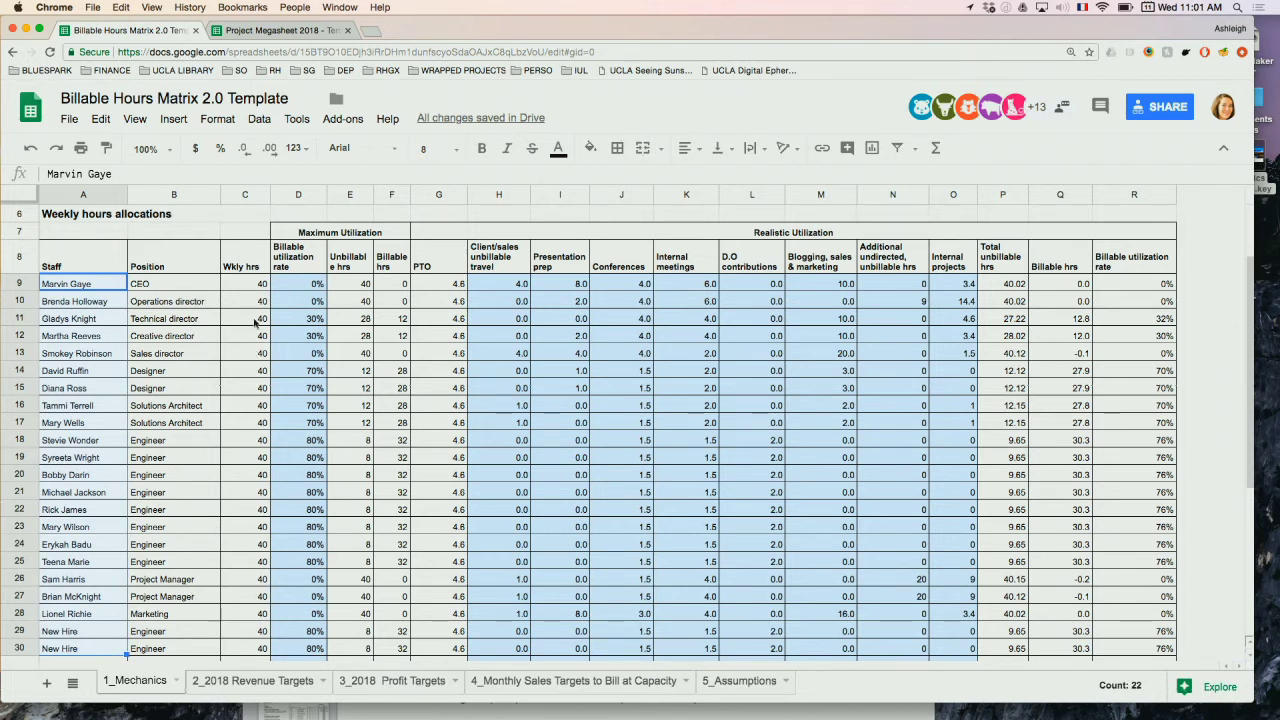
pyautogui.moveTo(236, 288); pyautogui.dragTo(255, 648)
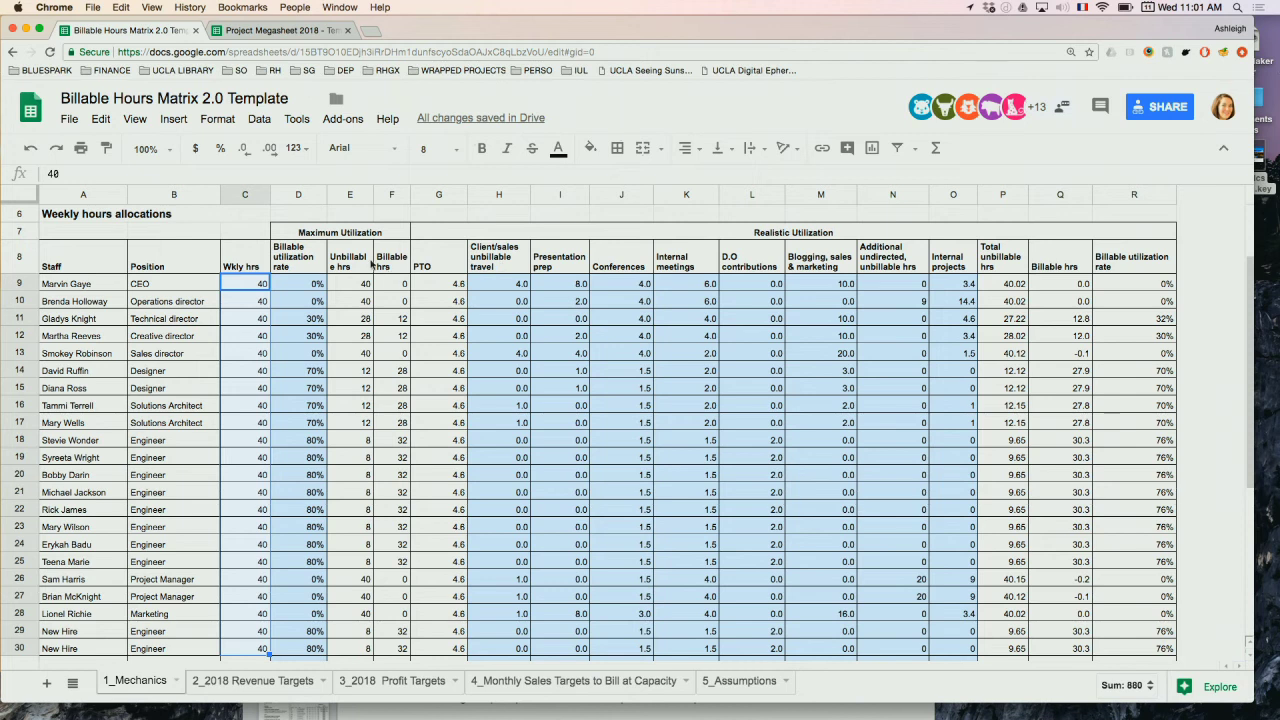
# Highlight the Realistic Utilization block through row 30, then the revenue projections and additional findings in rows 33 to 44.
pyautogui.click(476, 232)
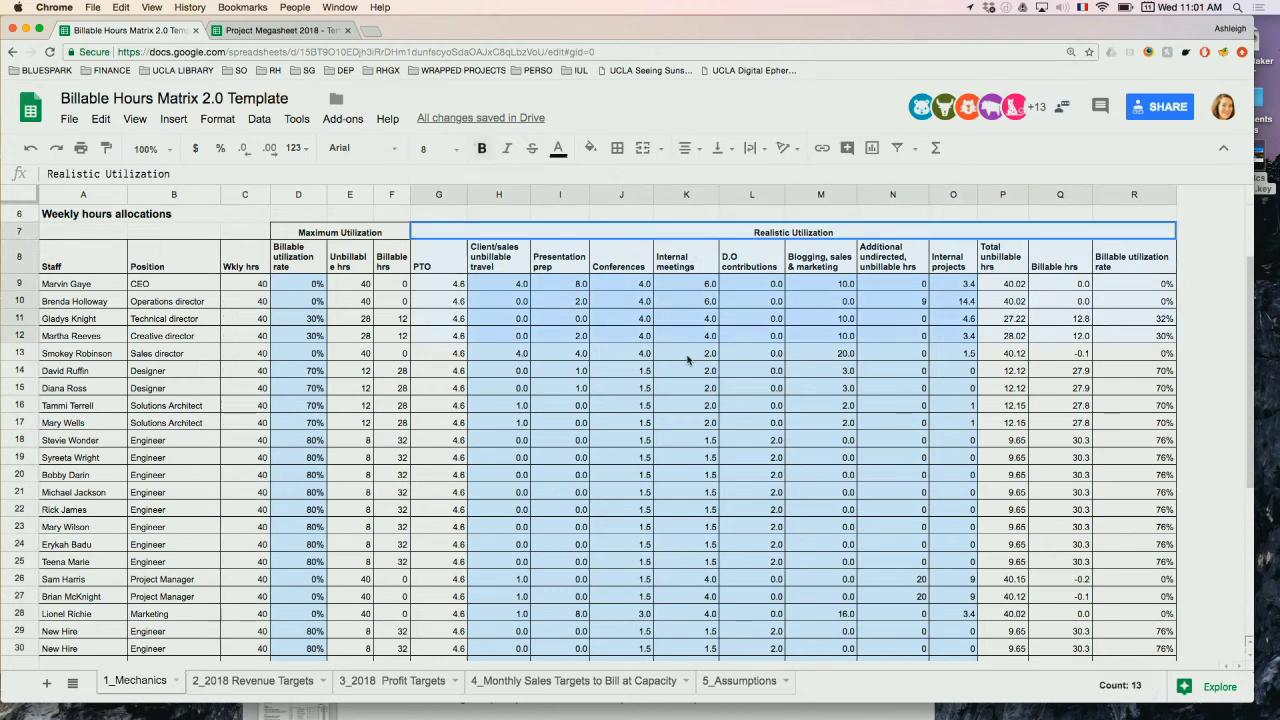
pyautogui.moveTo(678, 456); pyautogui.dragTo(671, 648)
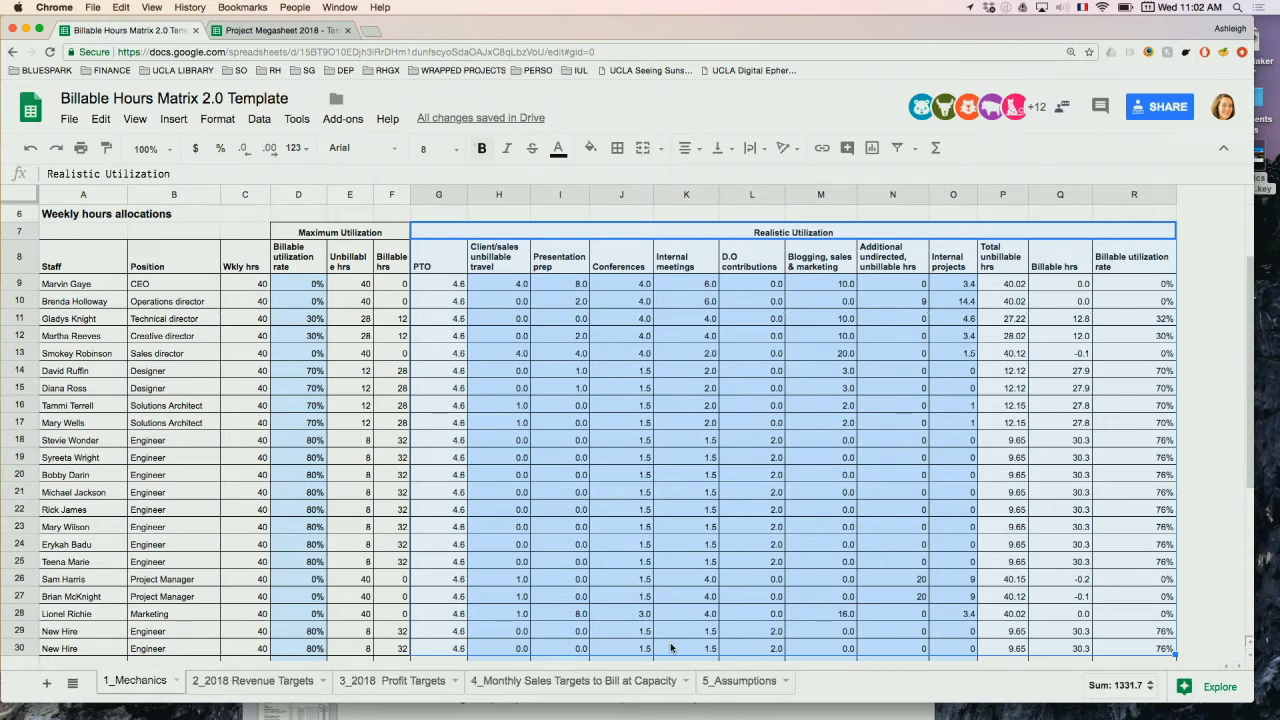
pyautogui.scroll(-5, 1066, 432)
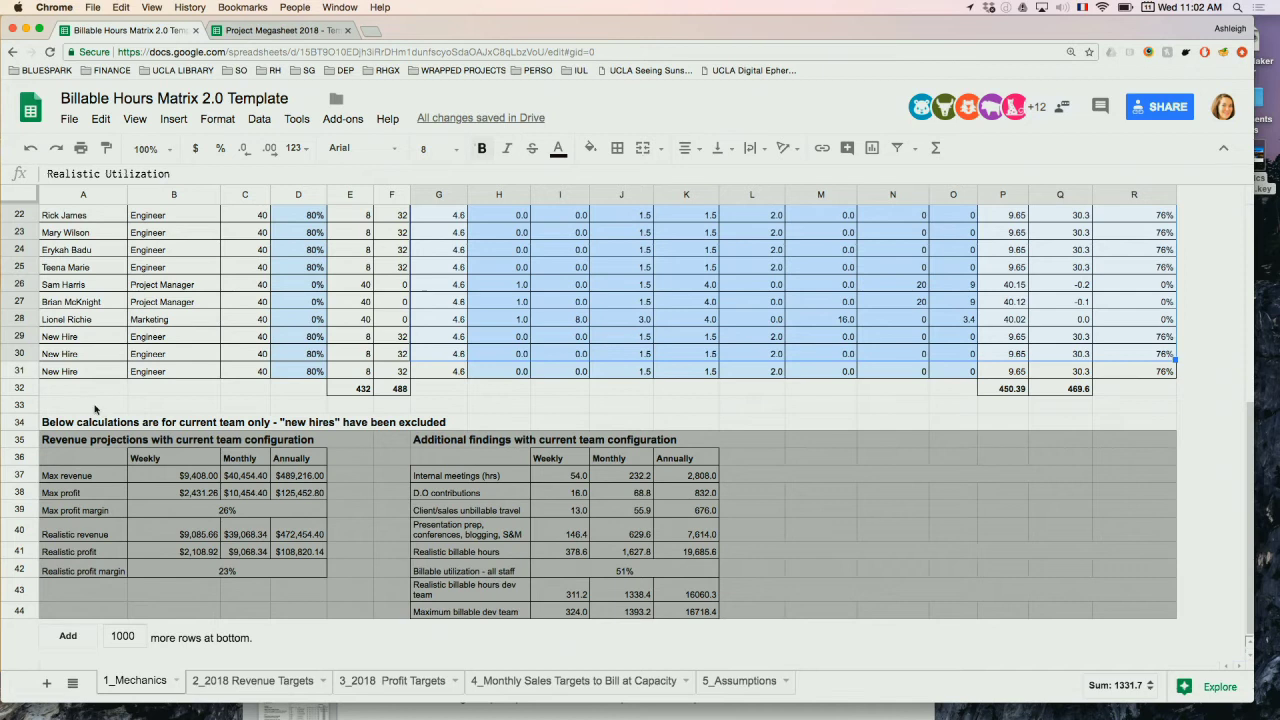
pyautogui.moveTo(95, 405); pyautogui.dragTo(546, 608)
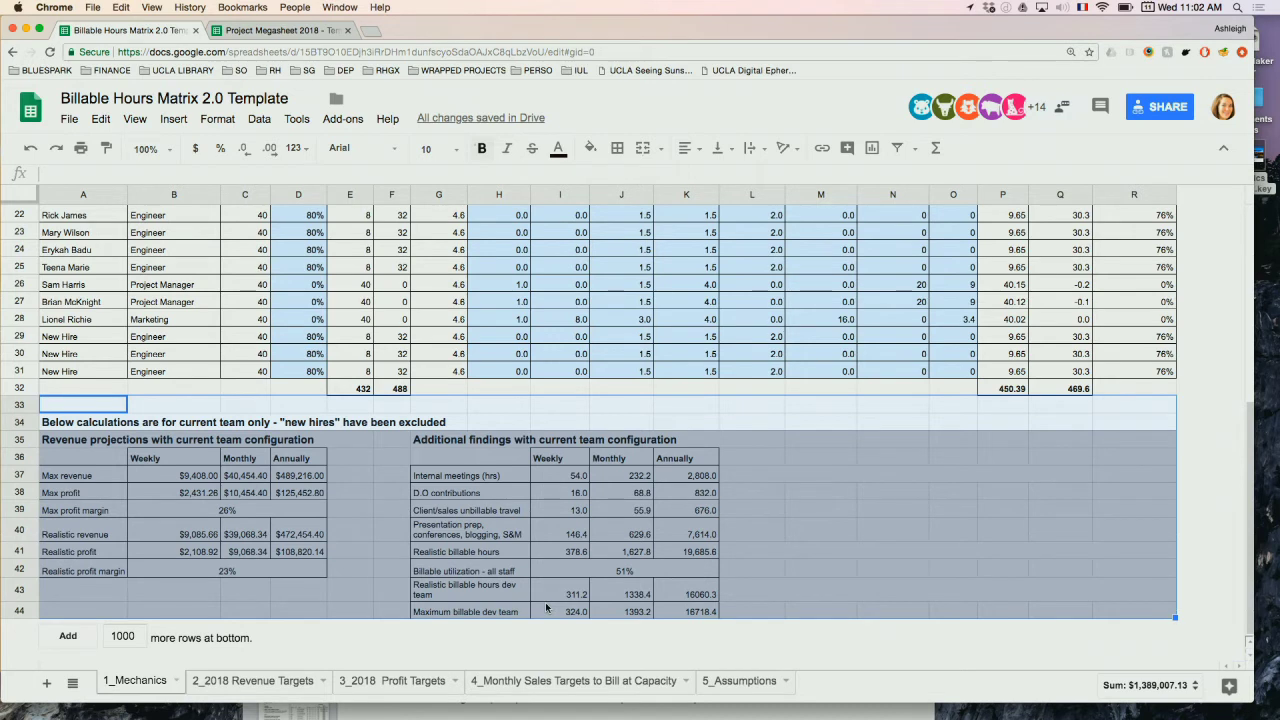
# Show the 2_2018 Revenue Targets sheet and highlight its columns from Monthly target through December.
pyautogui.click(264, 684)
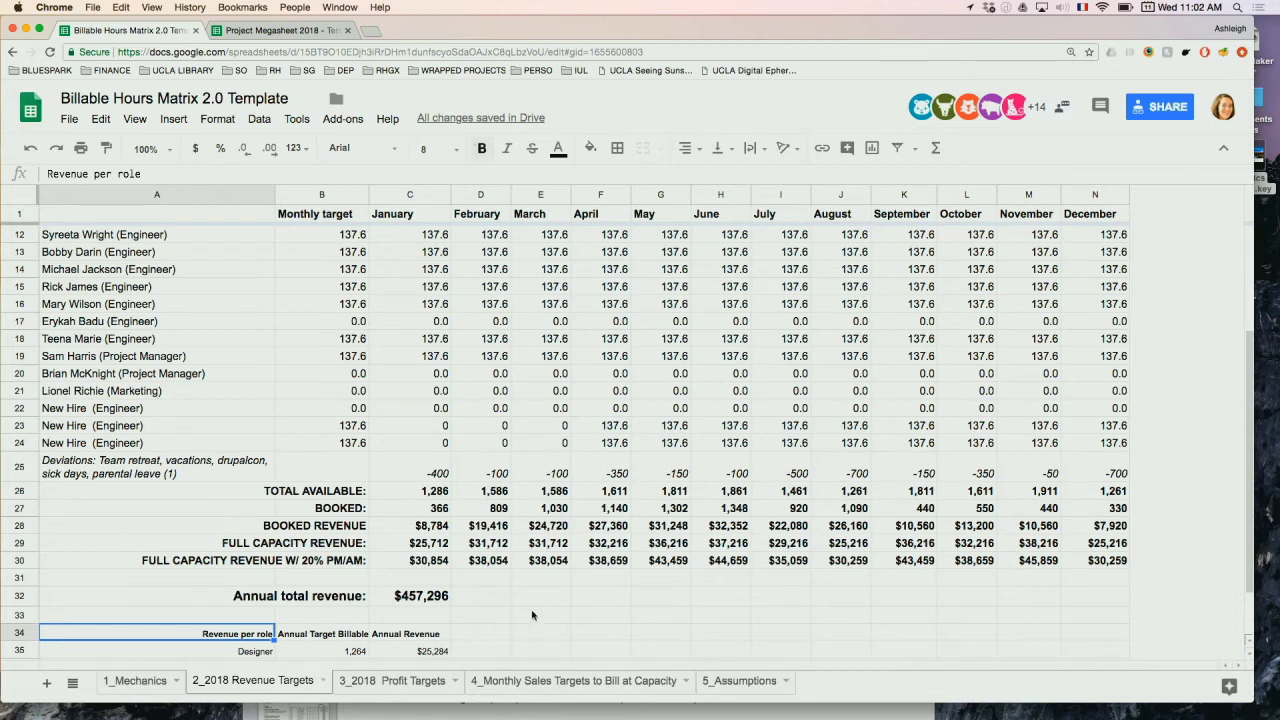
pyautogui.scroll(5, 532, 615)
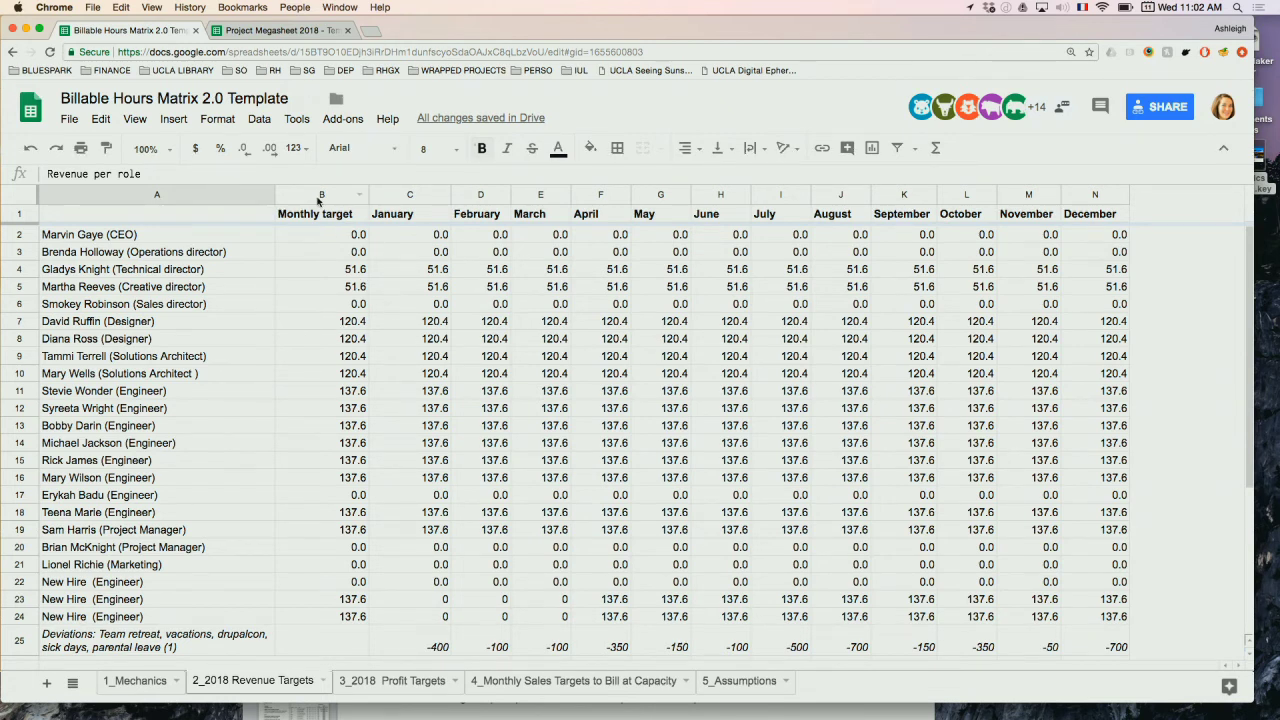
pyautogui.moveTo(320, 196); pyautogui.dragTo(480, 197)
pyautogui.moveTo(535, 233); pyautogui.dragTo(1097, 323)
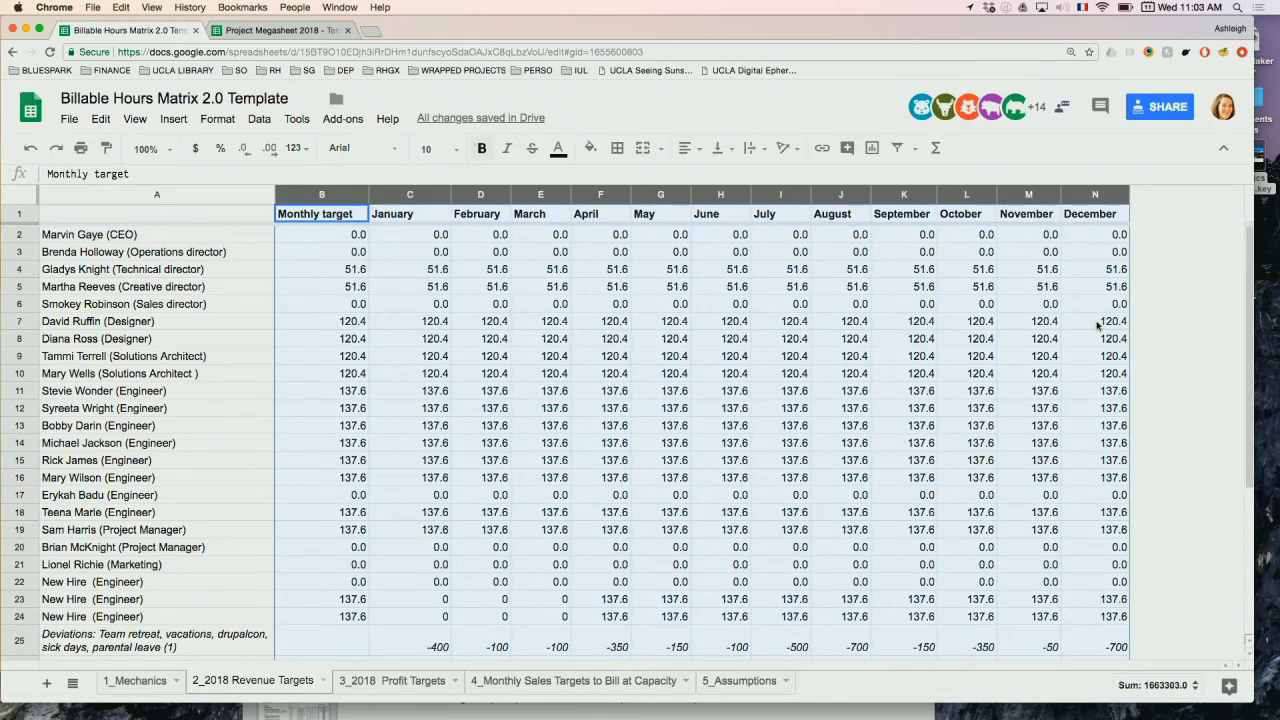
# Examine the revenue totals, highlighting the Deviations row and the label for full capacity revenue with 20% PM/AM.
pyautogui.scroll(-5, 1097, 323)
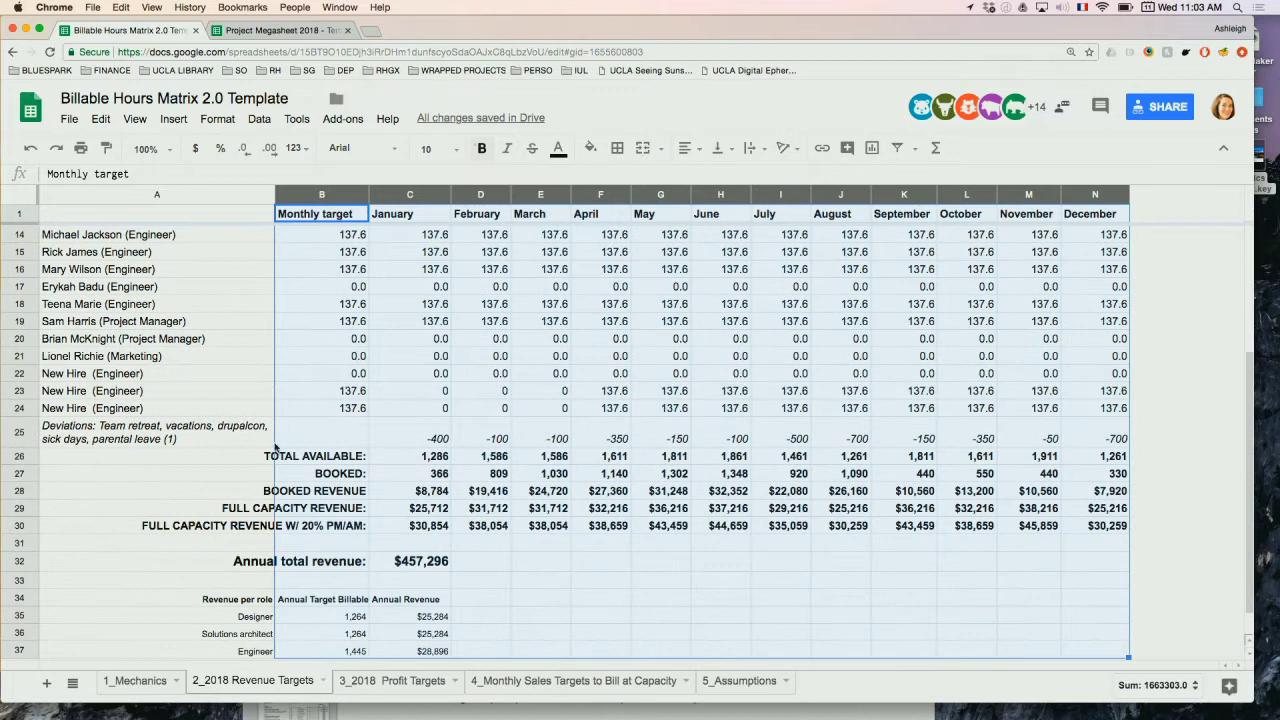
pyautogui.click(226, 456)
pyautogui.click(22, 432)
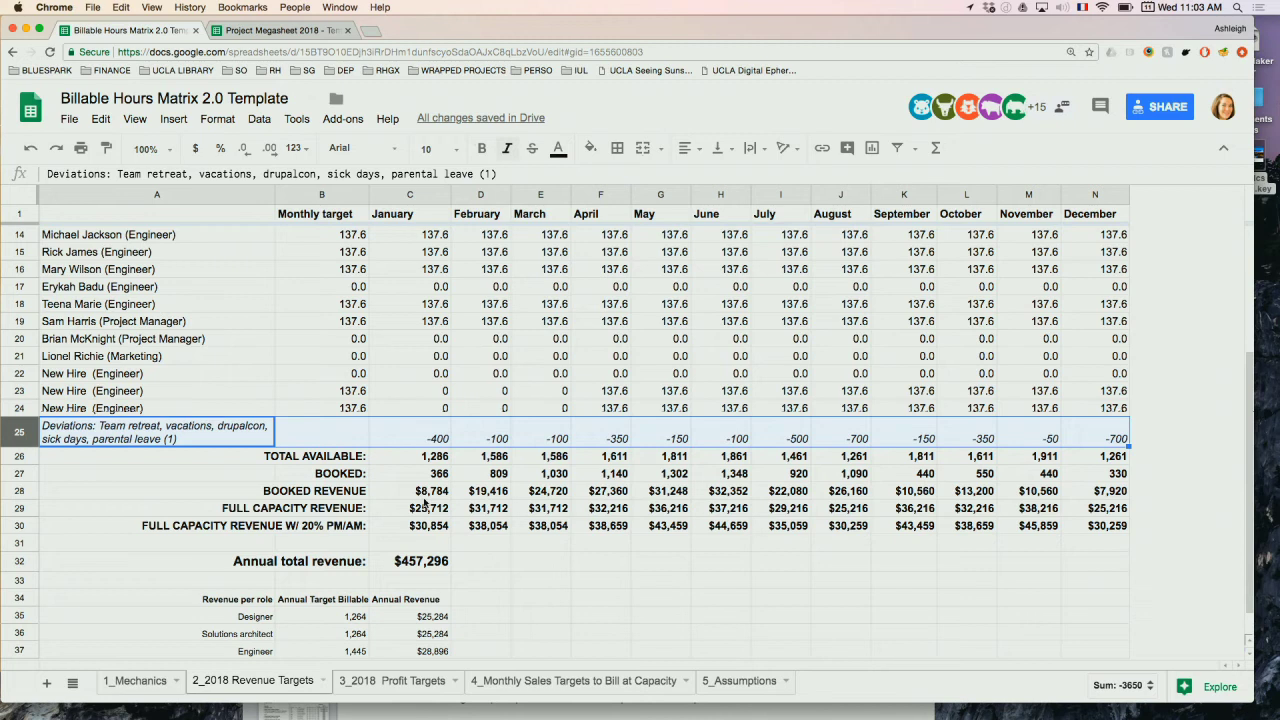
pyautogui.scroll(-1, 427, 506)
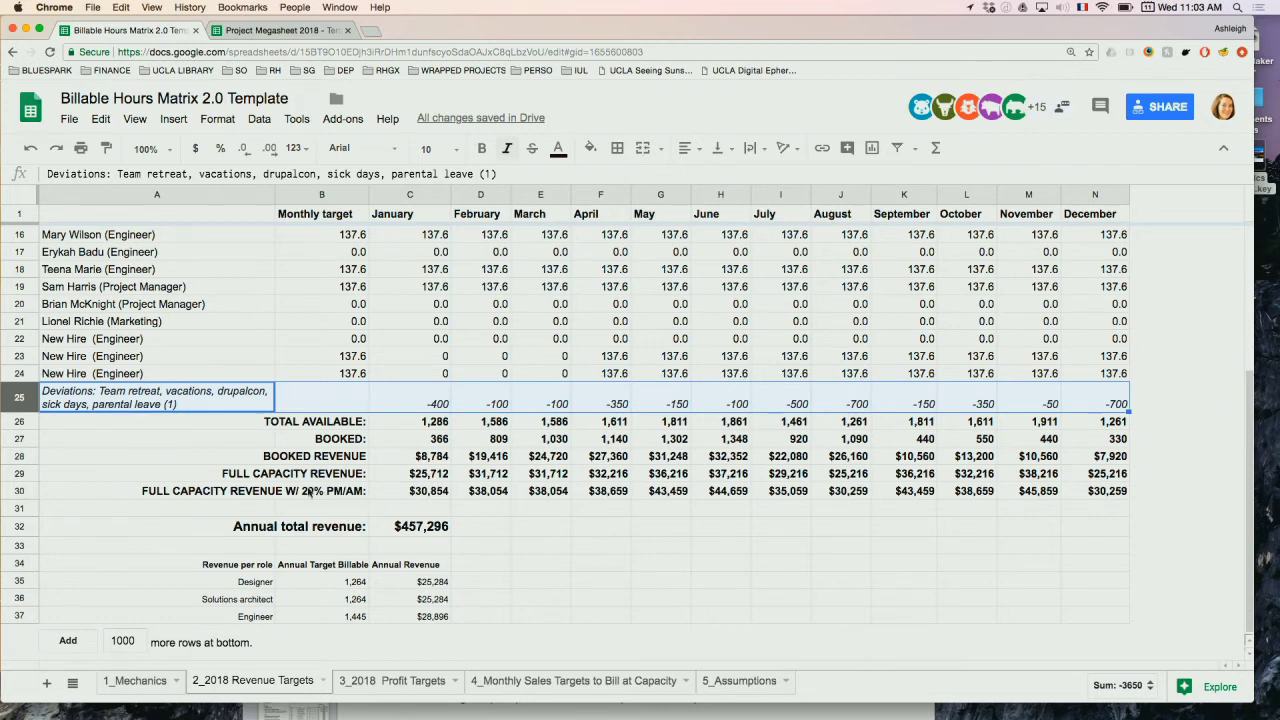
pyautogui.click(303, 494)
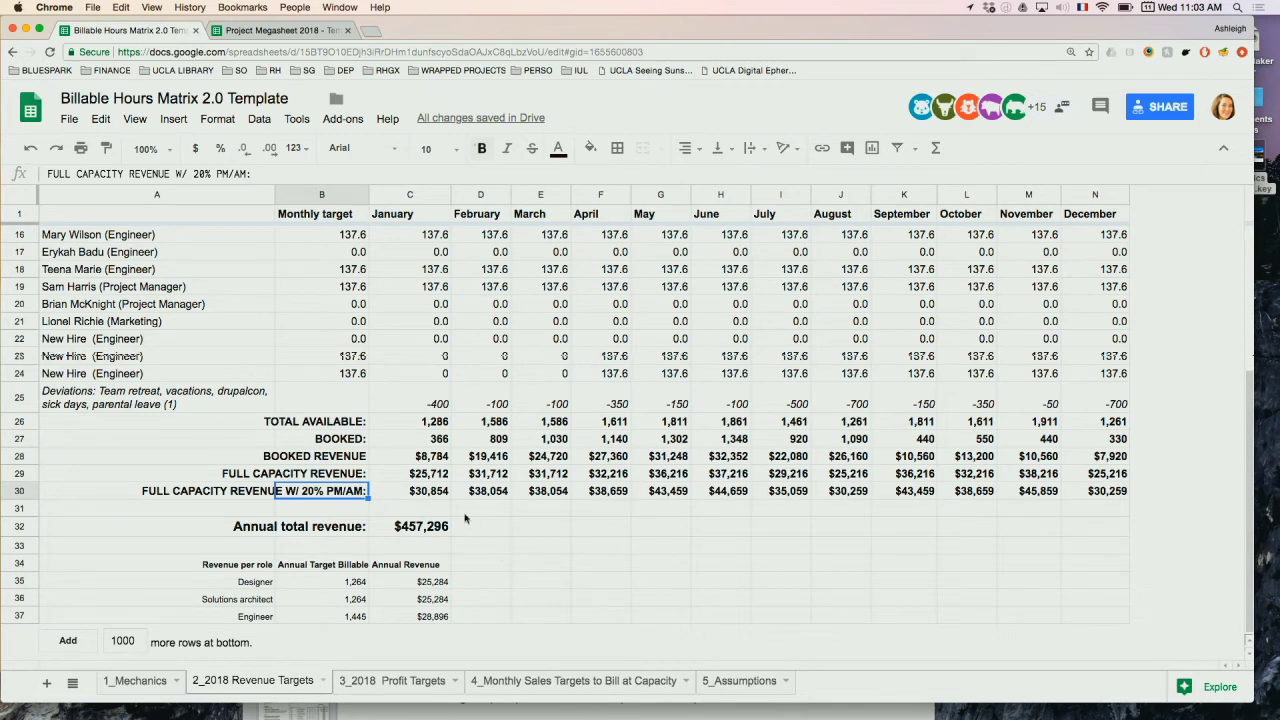
# Highlight the Revenue per role table, then the three New Hire rows, and clear the highlight.
pyautogui.moveTo(225, 552); pyautogui.dragTo(421, 619)
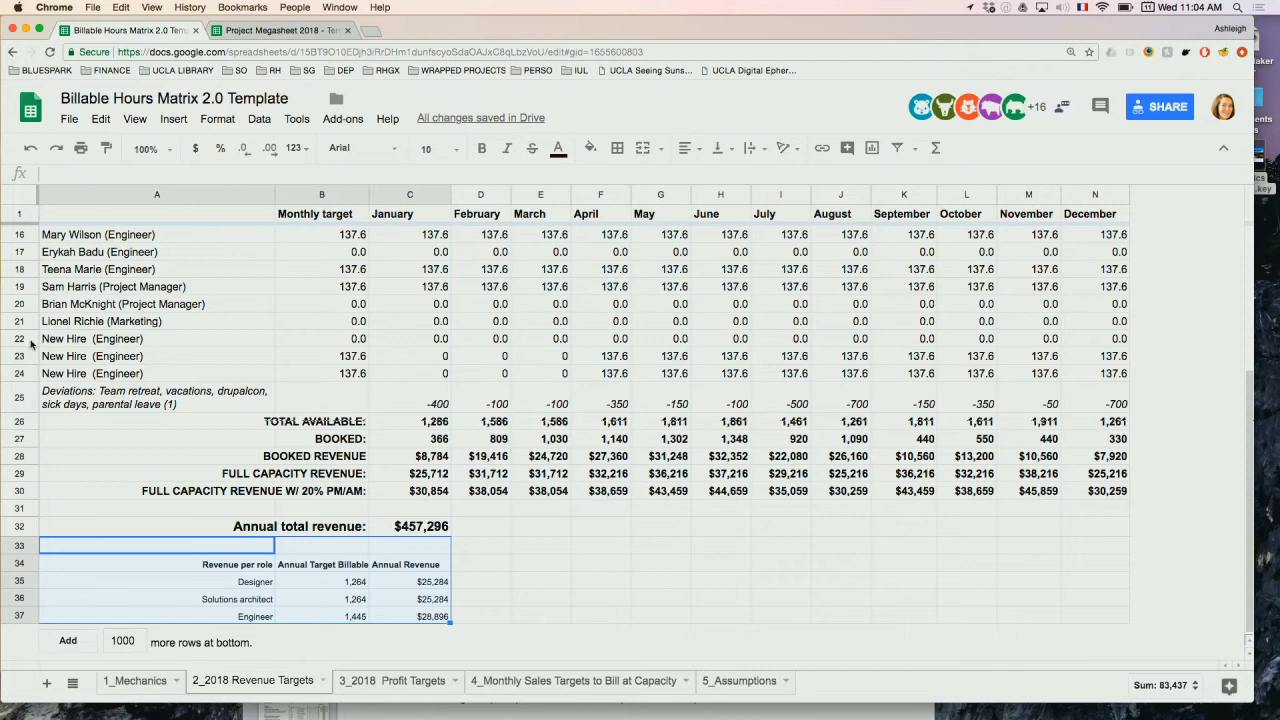
pyautogui.moveTo(29, 343); pyautogui.dragTo(21, 376)
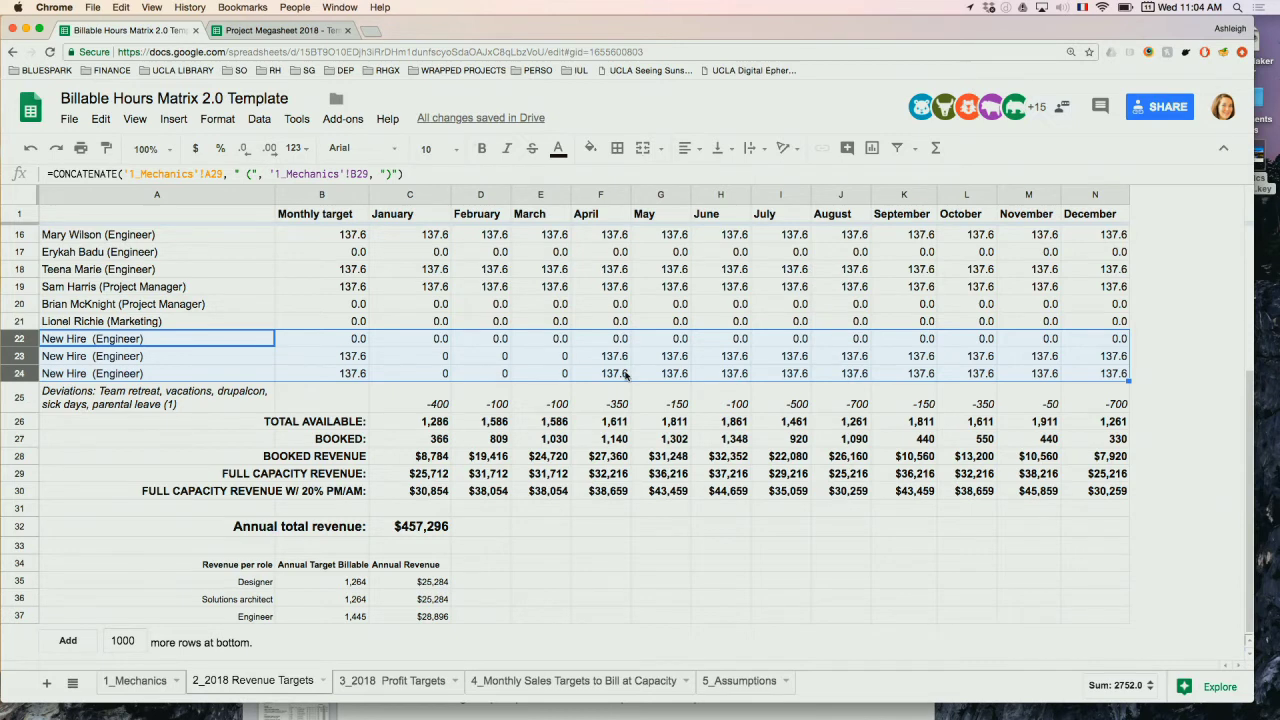
pyautogui.click(604, 545)
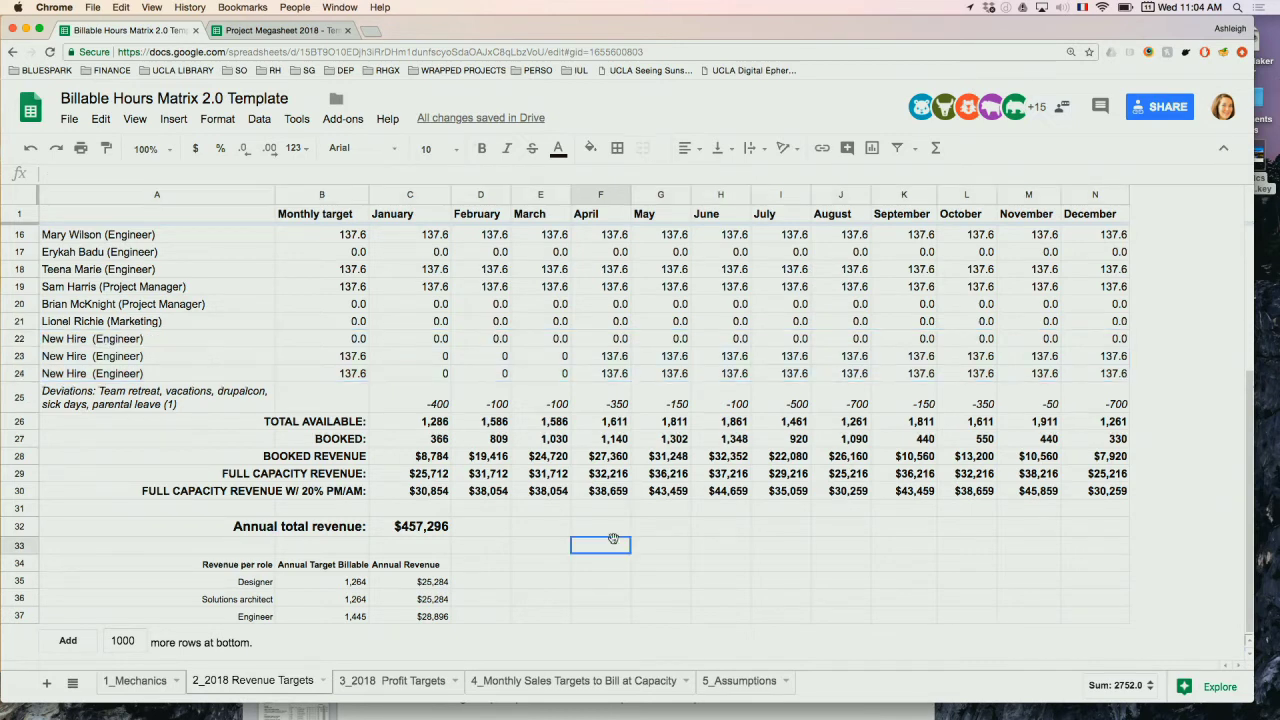
# Show the 3_2018 Profit Targets sheet and view its monthly expenses and per-staff costs from the first row.
pyautogui.click(385, 690)
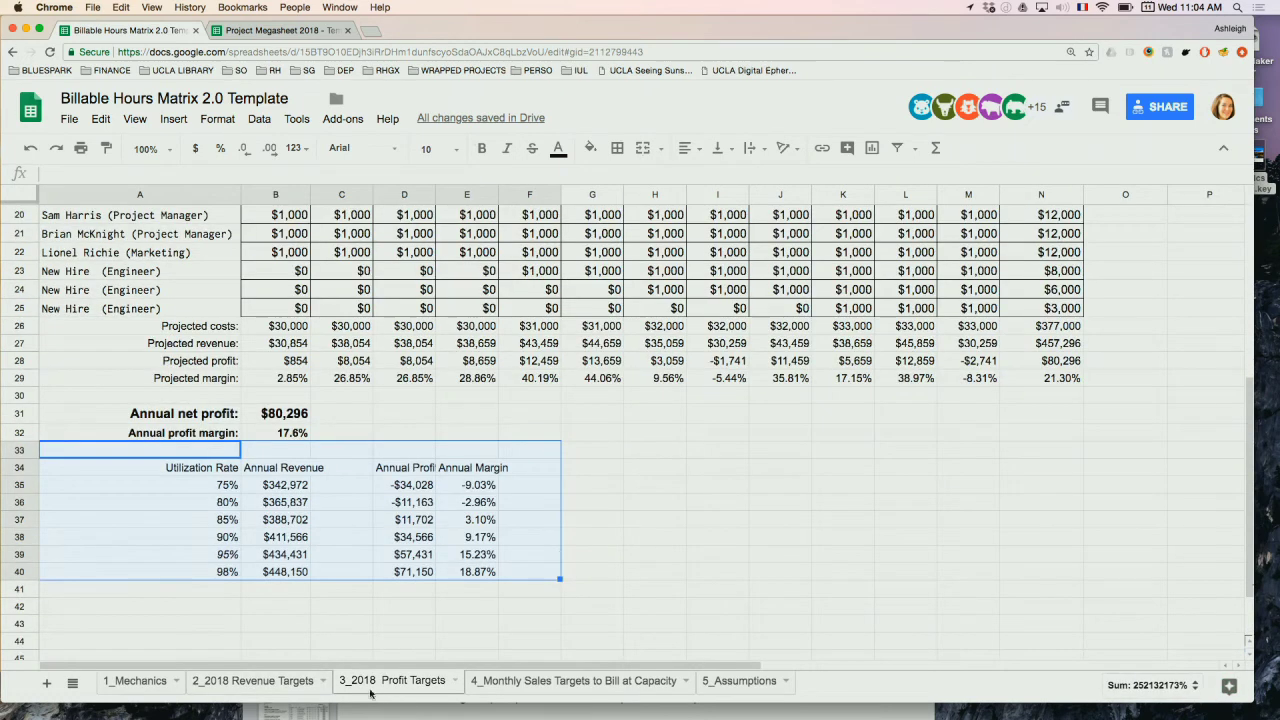
pyautogui.click(713, 520)
pyautogui.scroll(5, 713, 520)
pyautogui.hscroll(2, 713, 520)
pyautogui.scroll(2, 713, 520)
pyautogui.hscroll(-2, 713, 520)
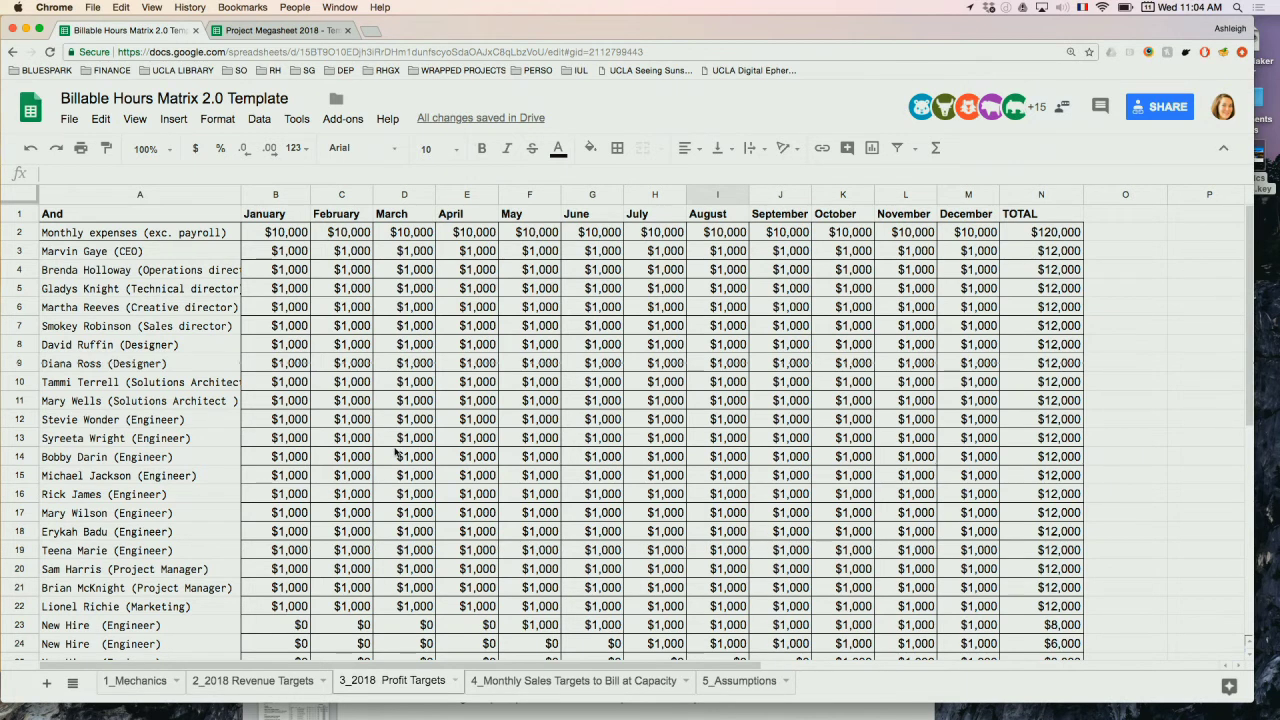
# Highlight the projected costs, revenue, profit and margin rows across all months and the total.
pyautogui.scroll(-5, 396, 453)
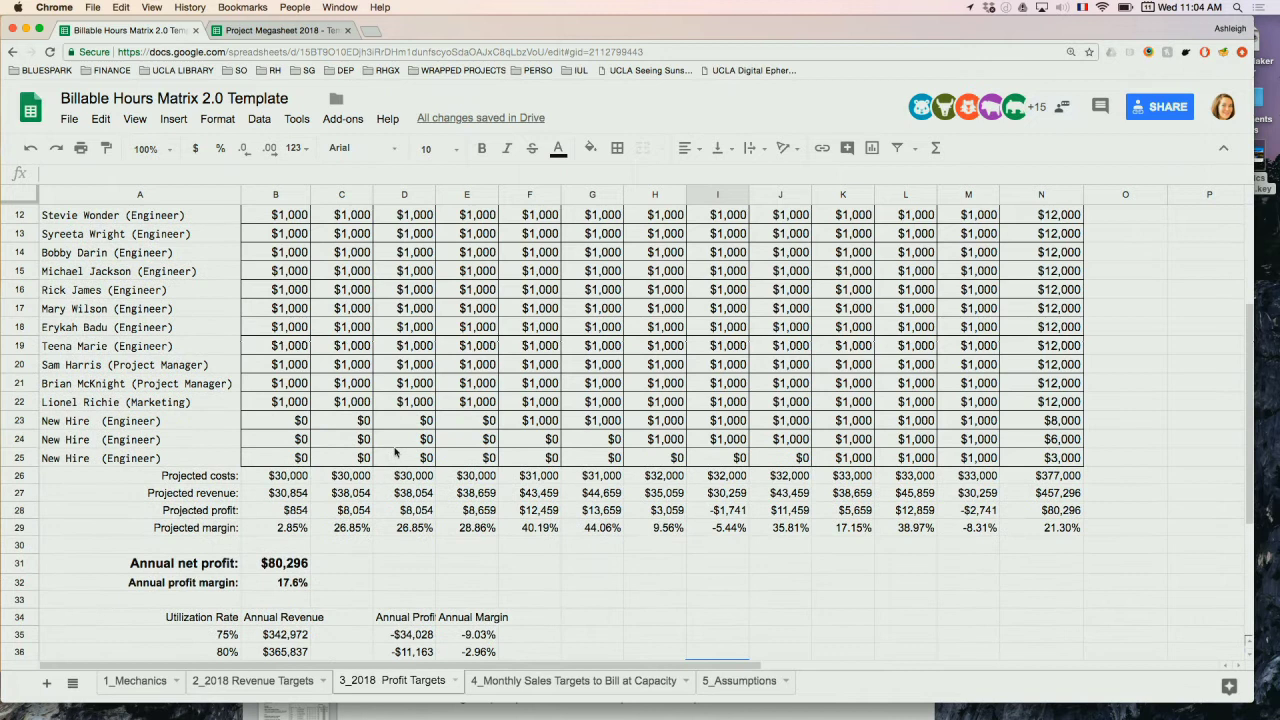
pyautogui.scroll(-1, 396, 453)
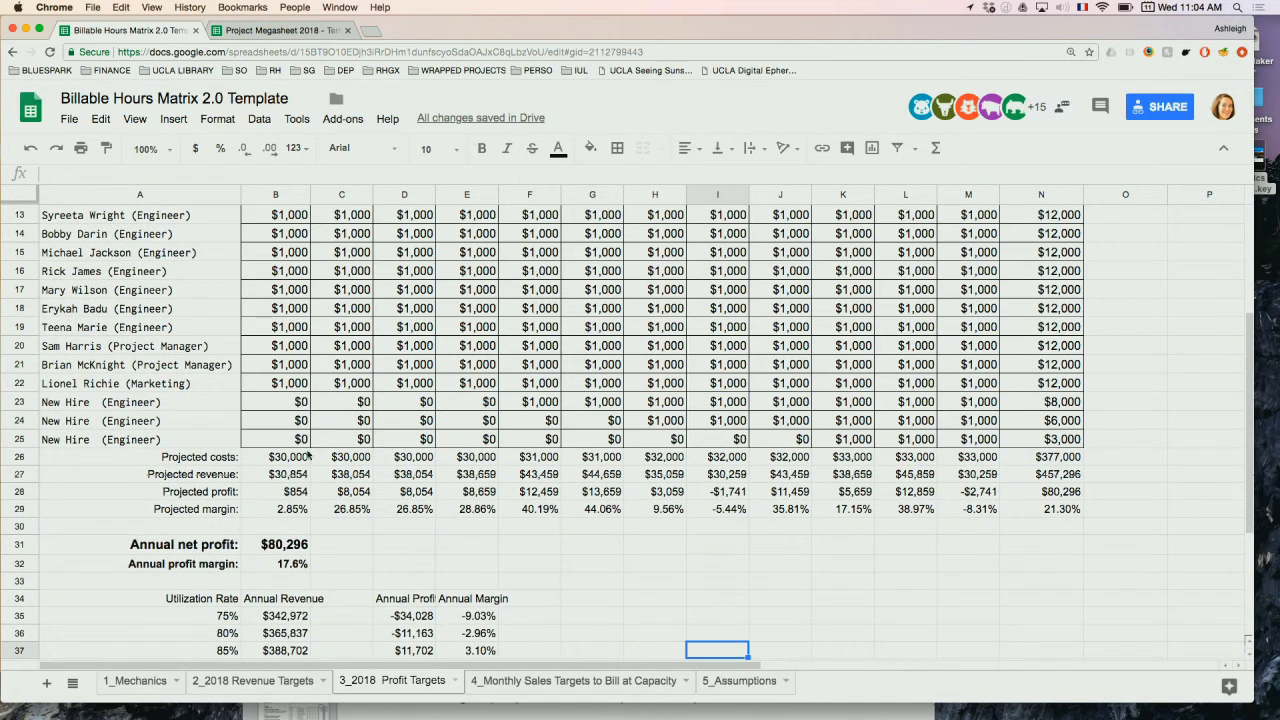
pyautogui.moveTo(238, 460); pyautogui.dragTo(1025, 516)
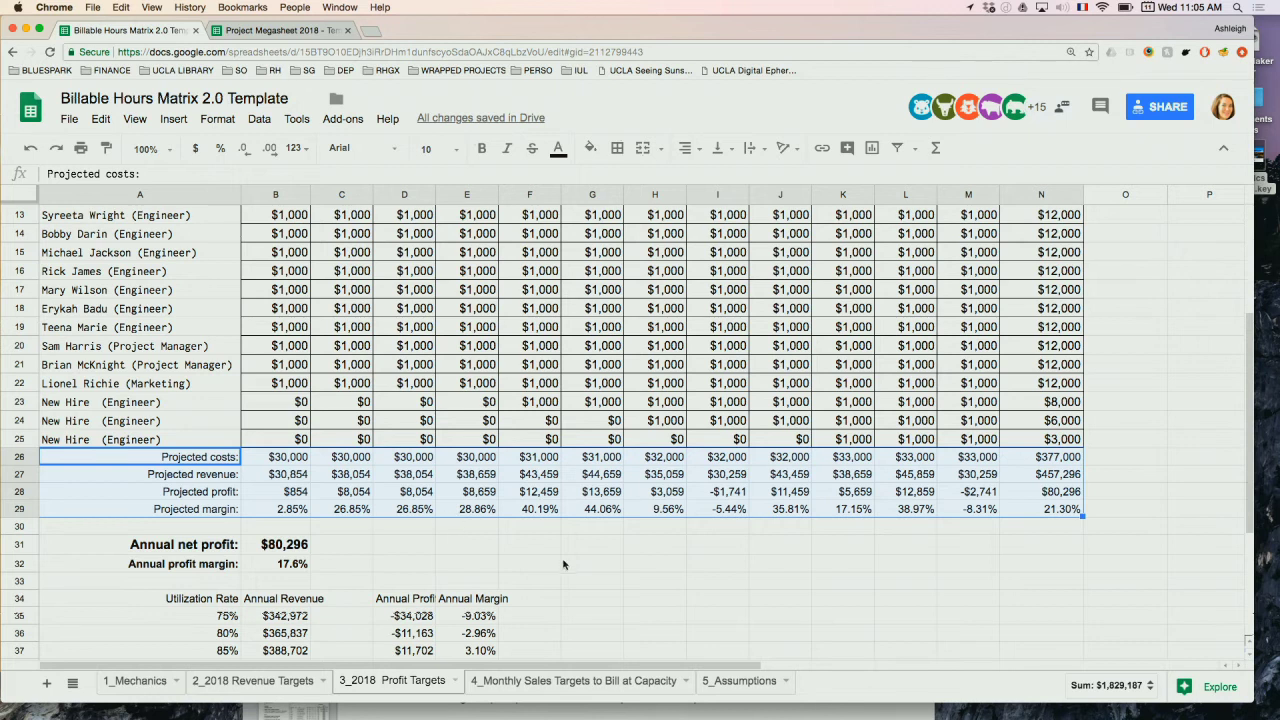
# Highlight the Utilization Rate table with annual revenue, profit and margin, then clear the highlight.
pyautogui.scroll(-3, 563, 565)
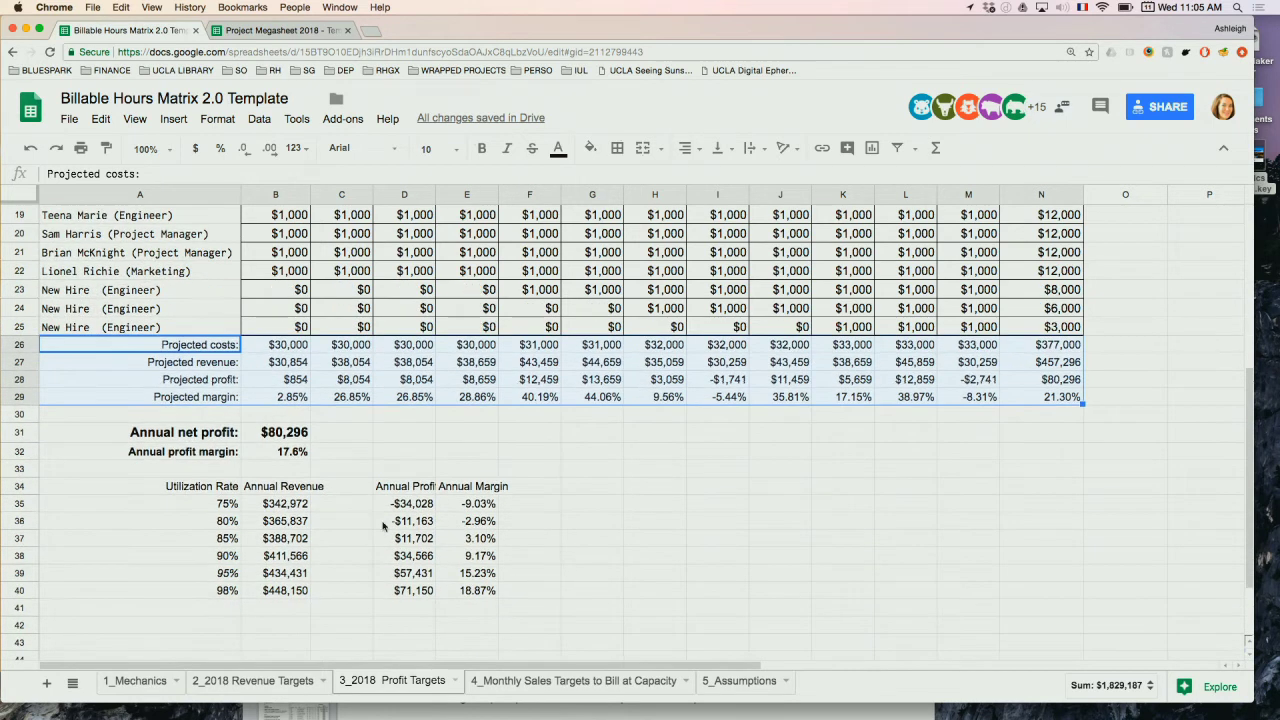
pyautogui.moveTo(205, 470); pyautogui.dragTo(513, 602)
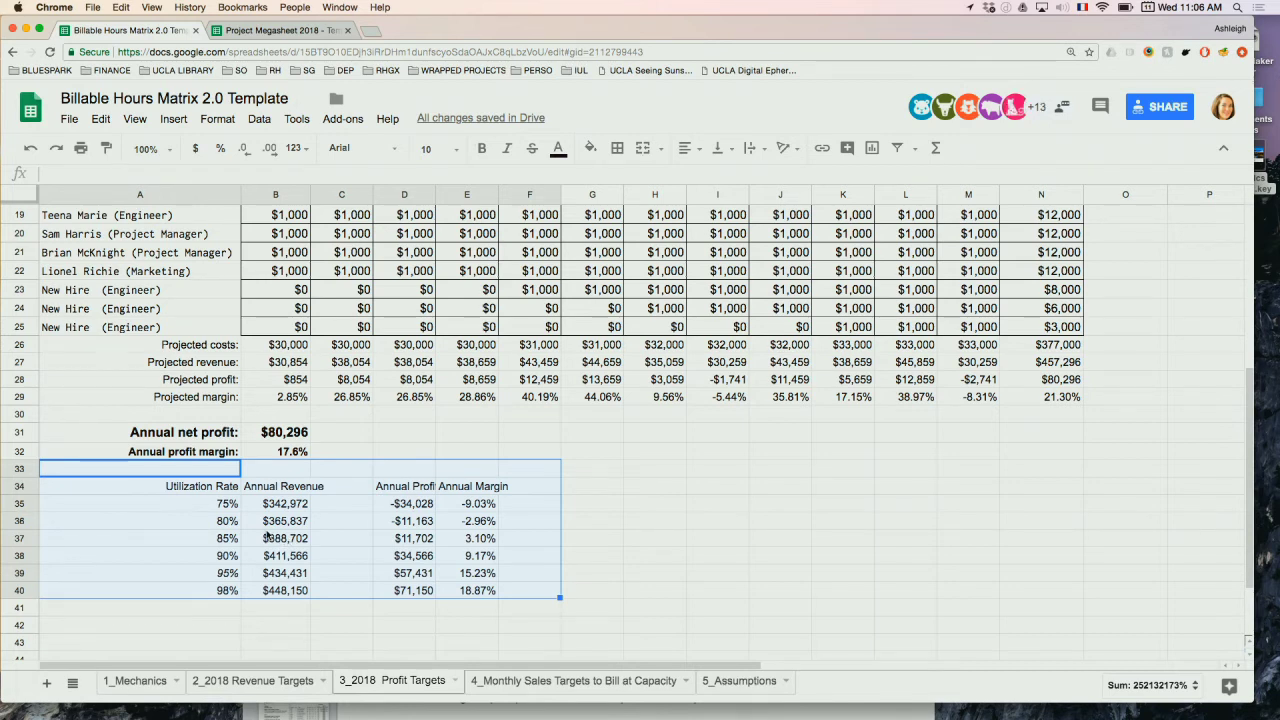
pyautogui.click(602, 610)
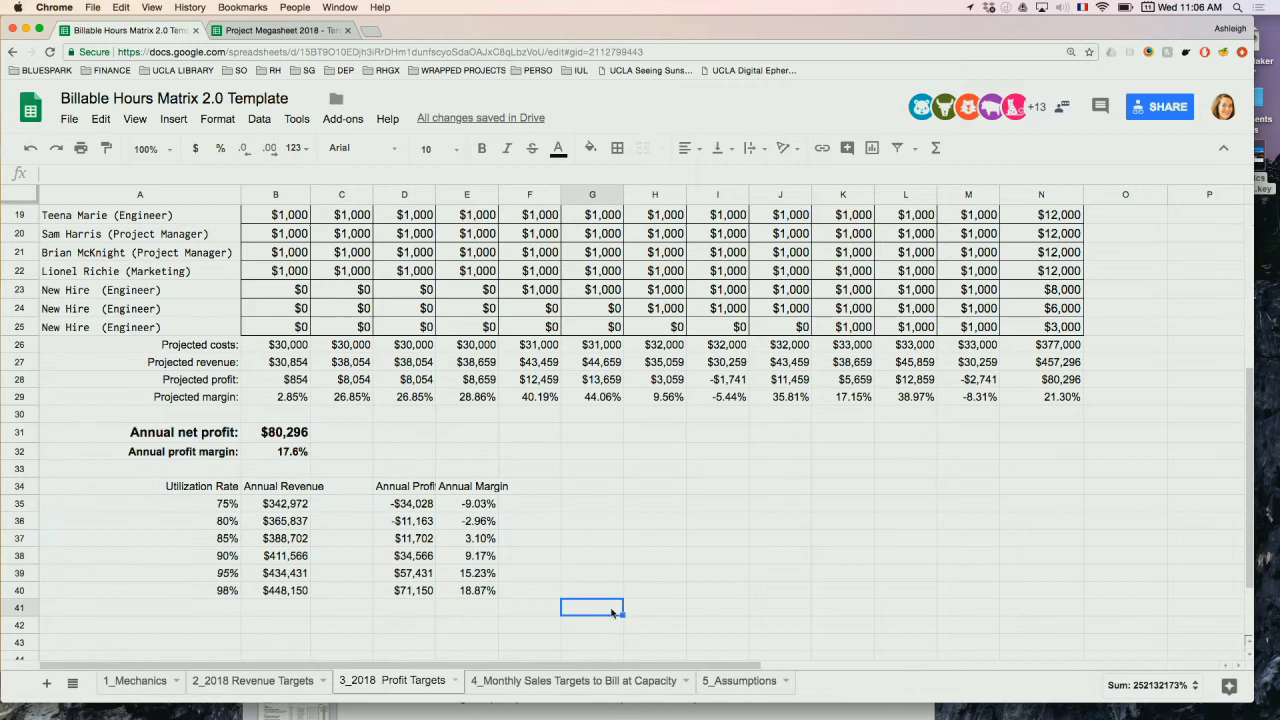
# Show the 4_Monthly Sales Targets to Bill at Capacity sheet and select January's monthly sales target to view its formula.
pyautogui.click(519, 689)
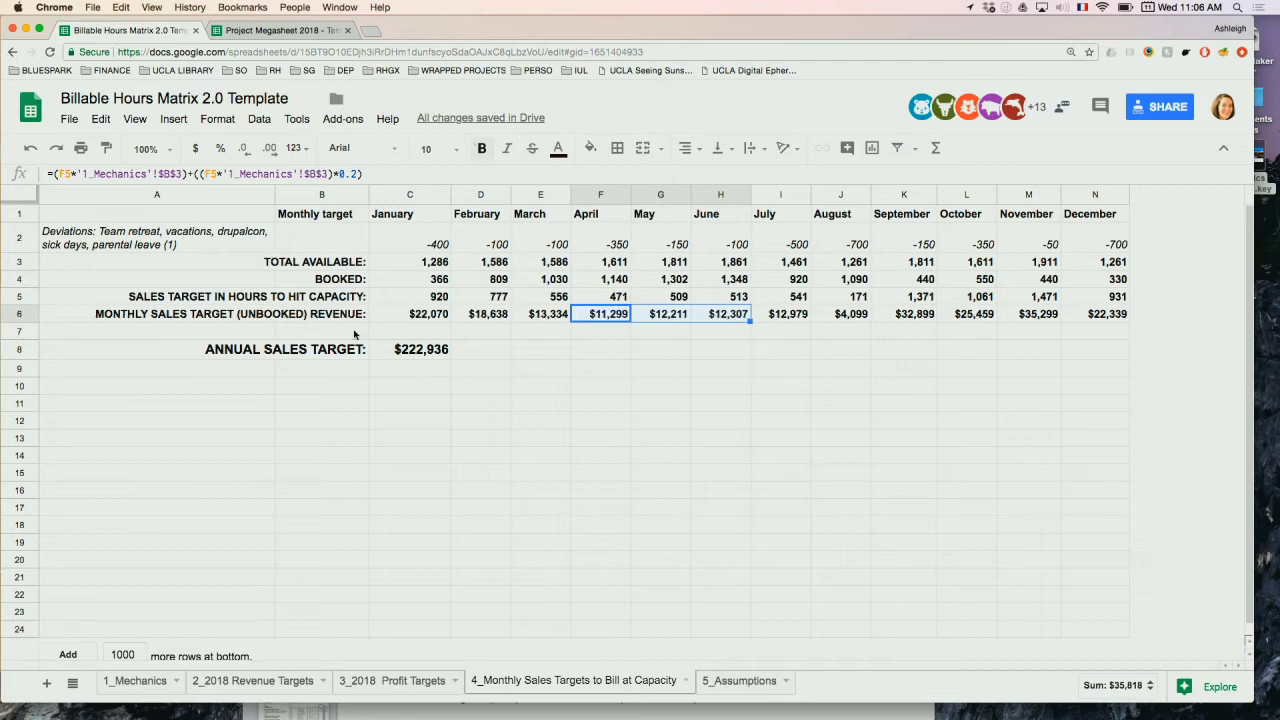
pyautogui.click(427, 315)
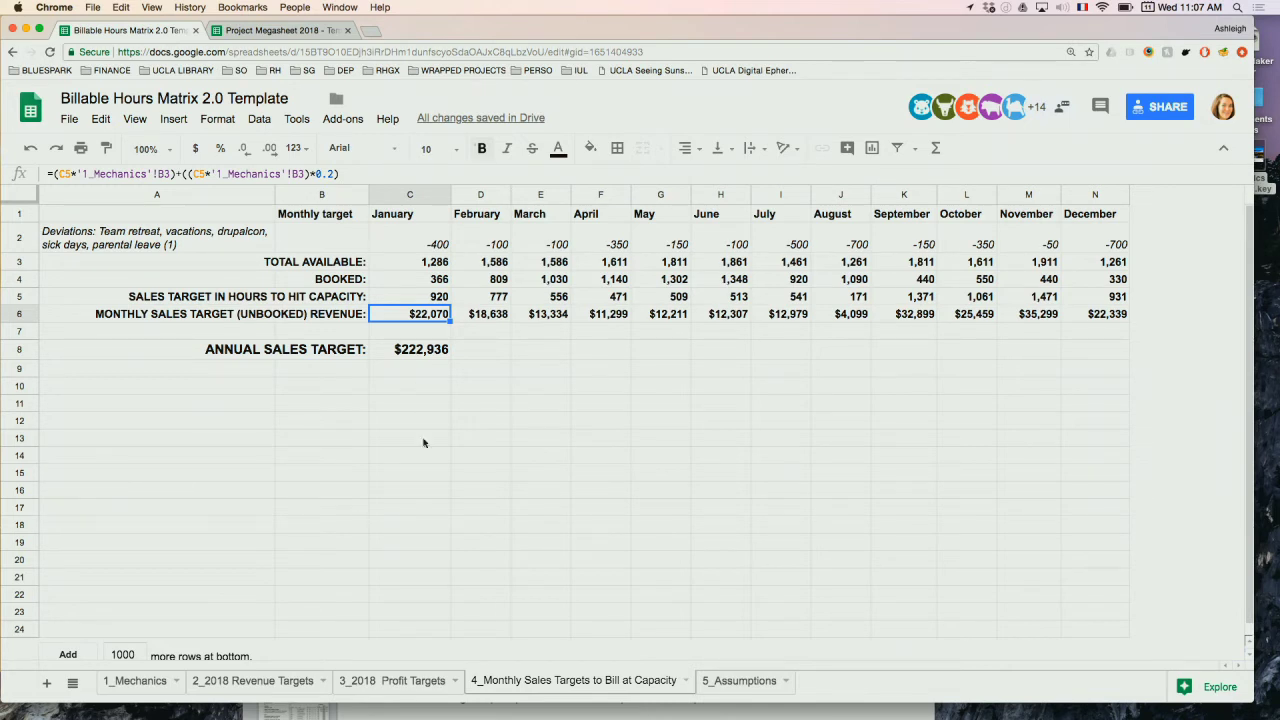
# Switch to the Project Megasheet 2018 - Template spreadsheet.
pyautogui.click(285, 31)
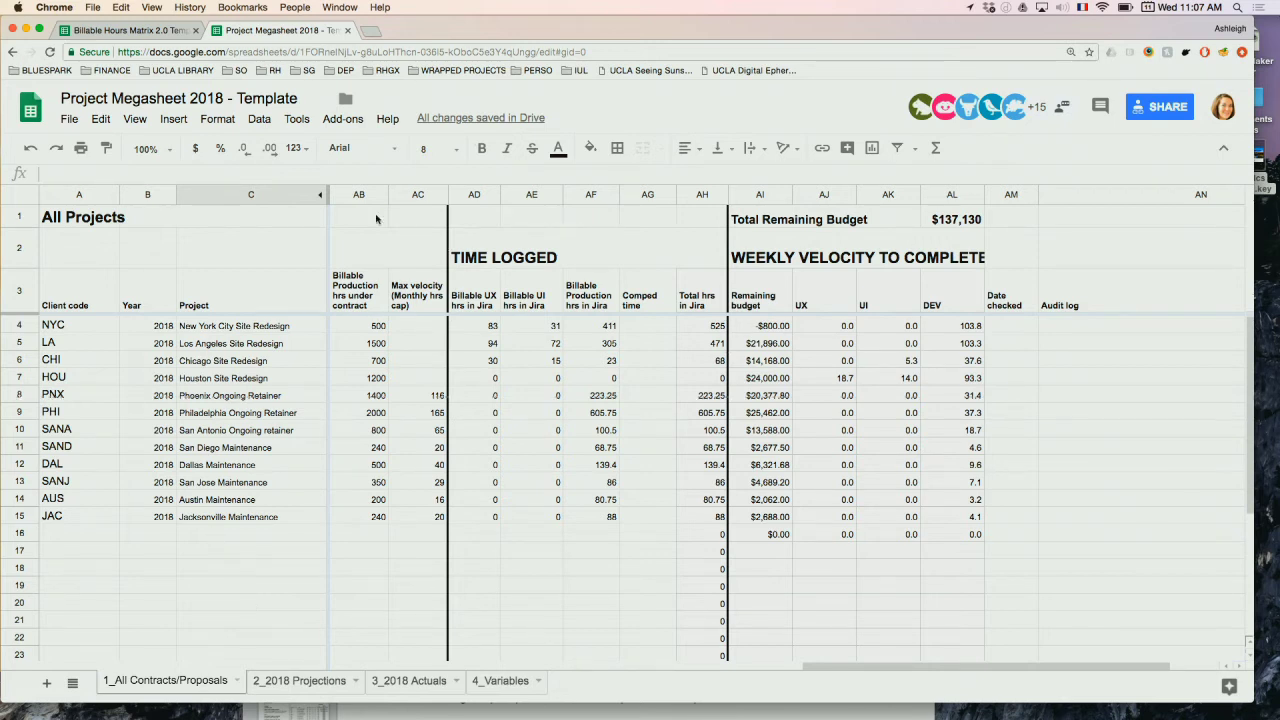
# Highlight the Client code, Year and Project columns in the 1_All Contracts/Proposals sheet.
pyautogui.moveTo(94, 197); pyautogui.dragTo(222, 193)
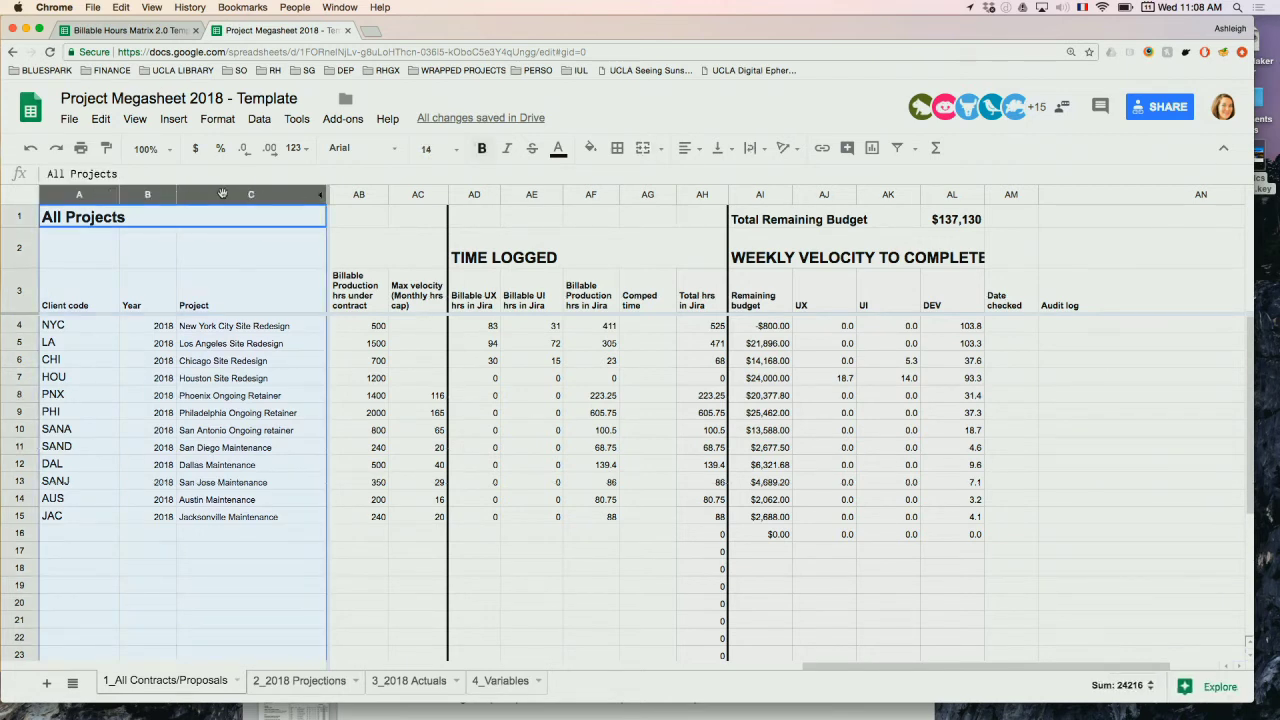
pyautogui.click(70, 360)
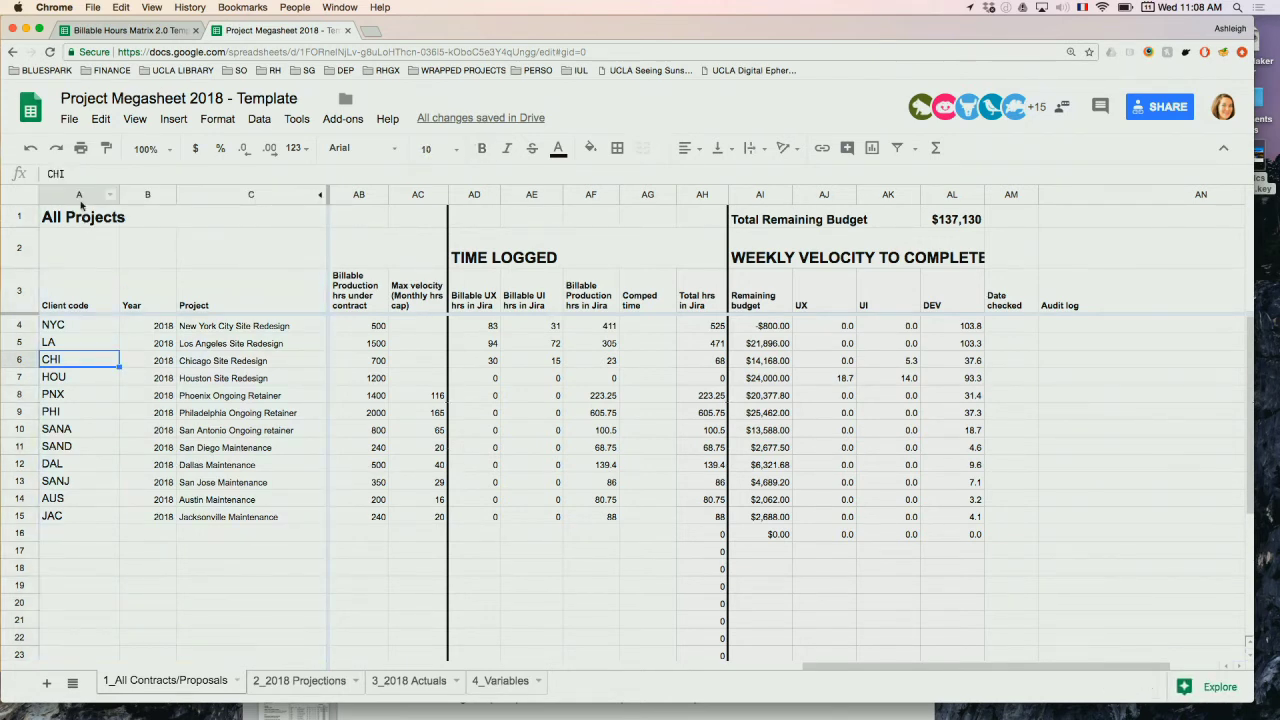
pyautogui.moveTo(84, 197); pyautogui.dragTo(220, 198)
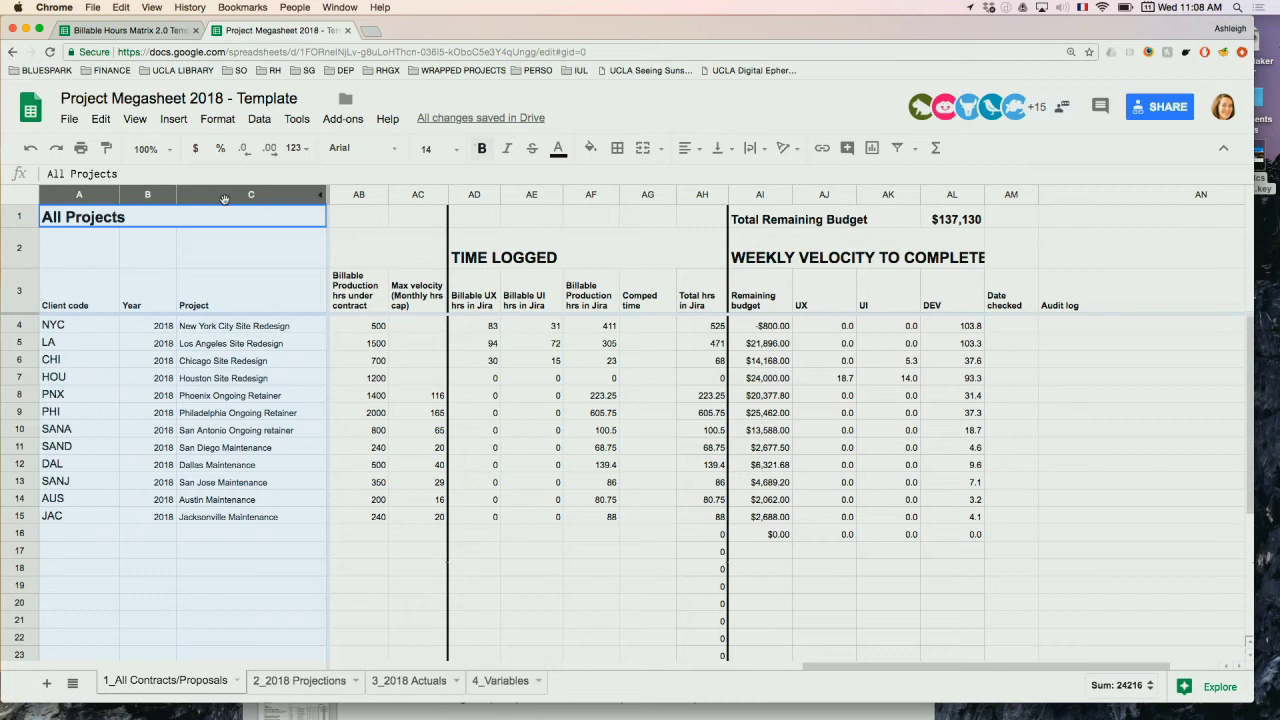
# Highlight the TIMELINE columns from Date Won/Closed through Project Completion date.
pyautogui.hscroll(-10, 384, 267)
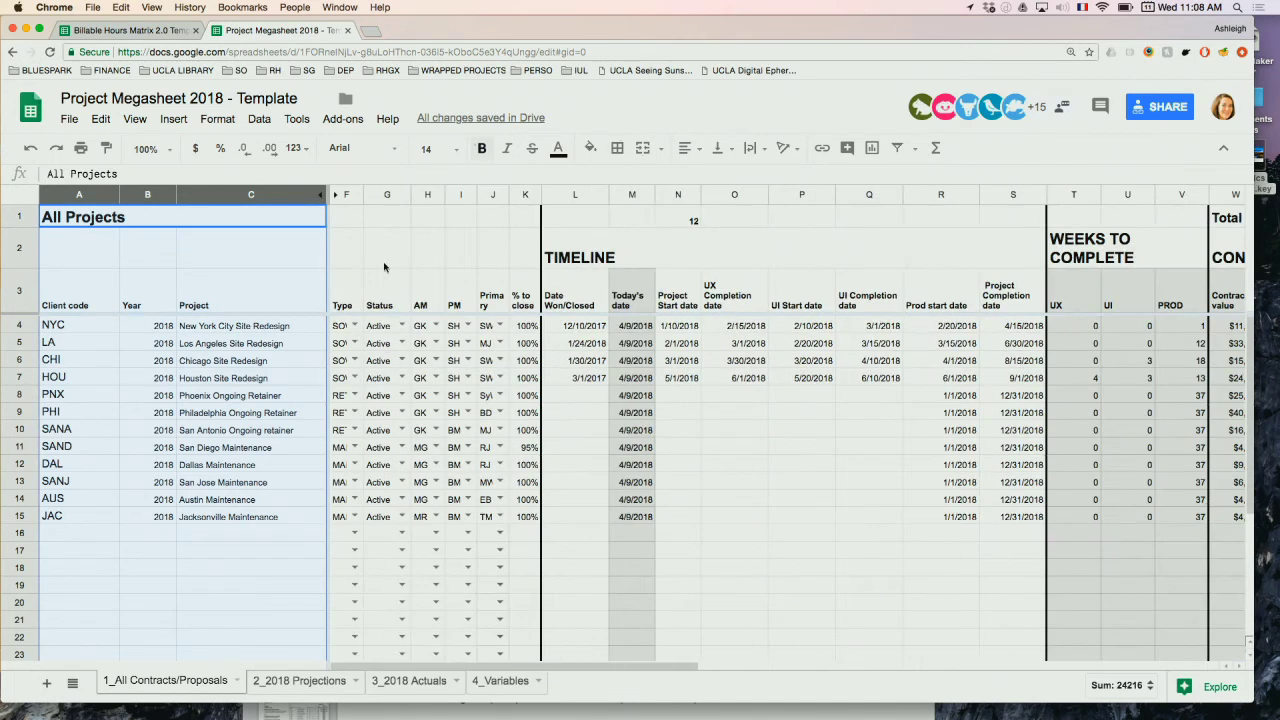
pyautogui.click(243, 246)
pyautogui.moveTo(102, 200); pyautogui.dragTo(1012, 222)
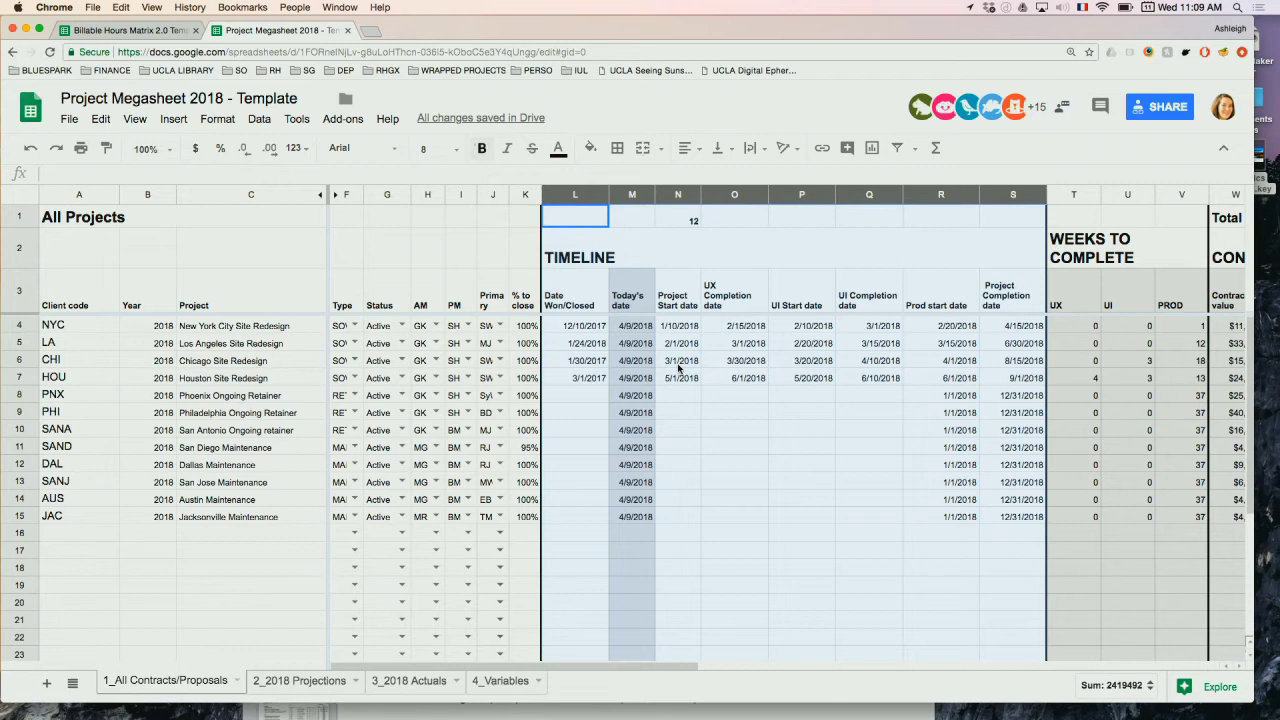
# Highlight each timeline date column in turn, from Project Start date through the UX, UI and production dates to Project Completion date.
pyautogui.click(678, 194)
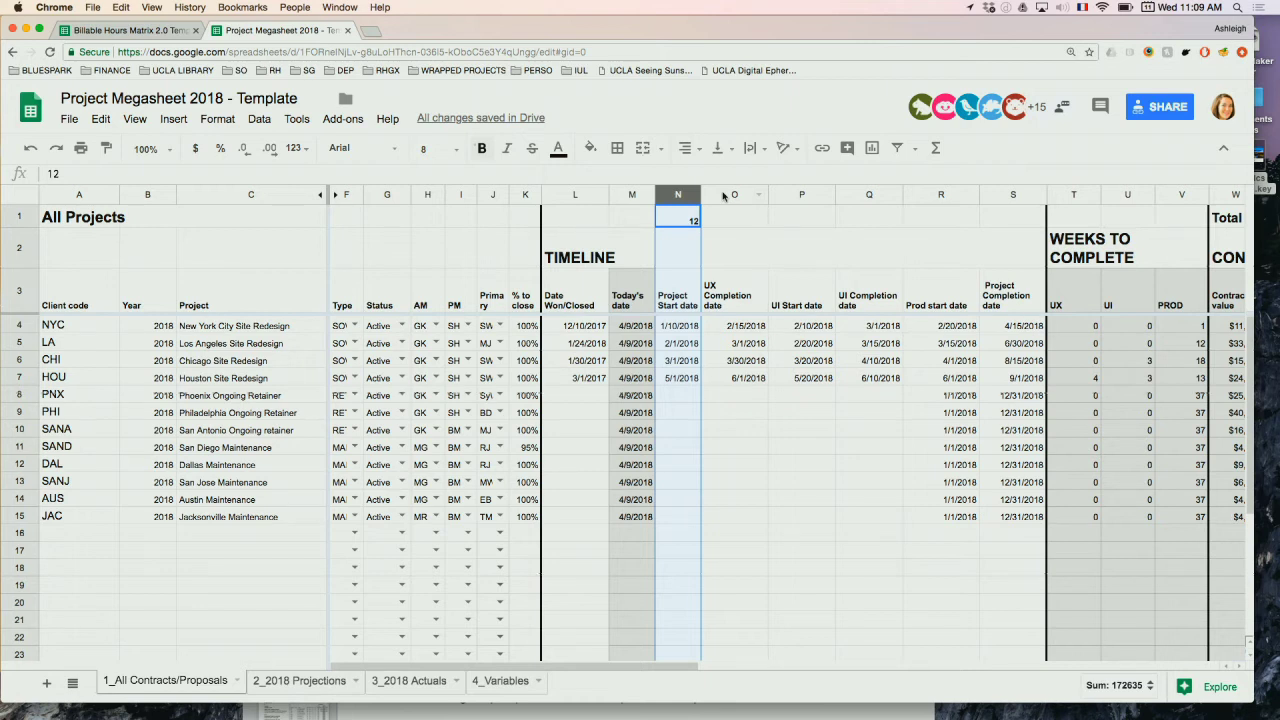
pyautogui.click(723, 196)
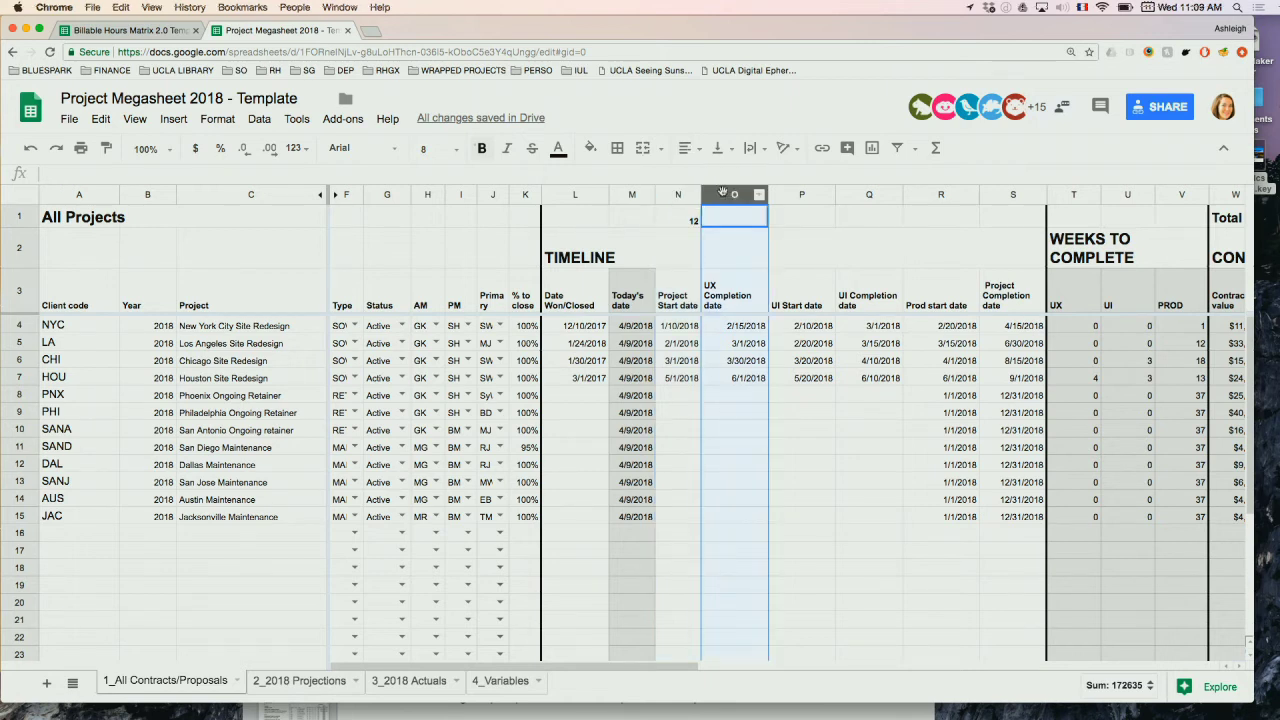
pyautogui.click(790, 197)
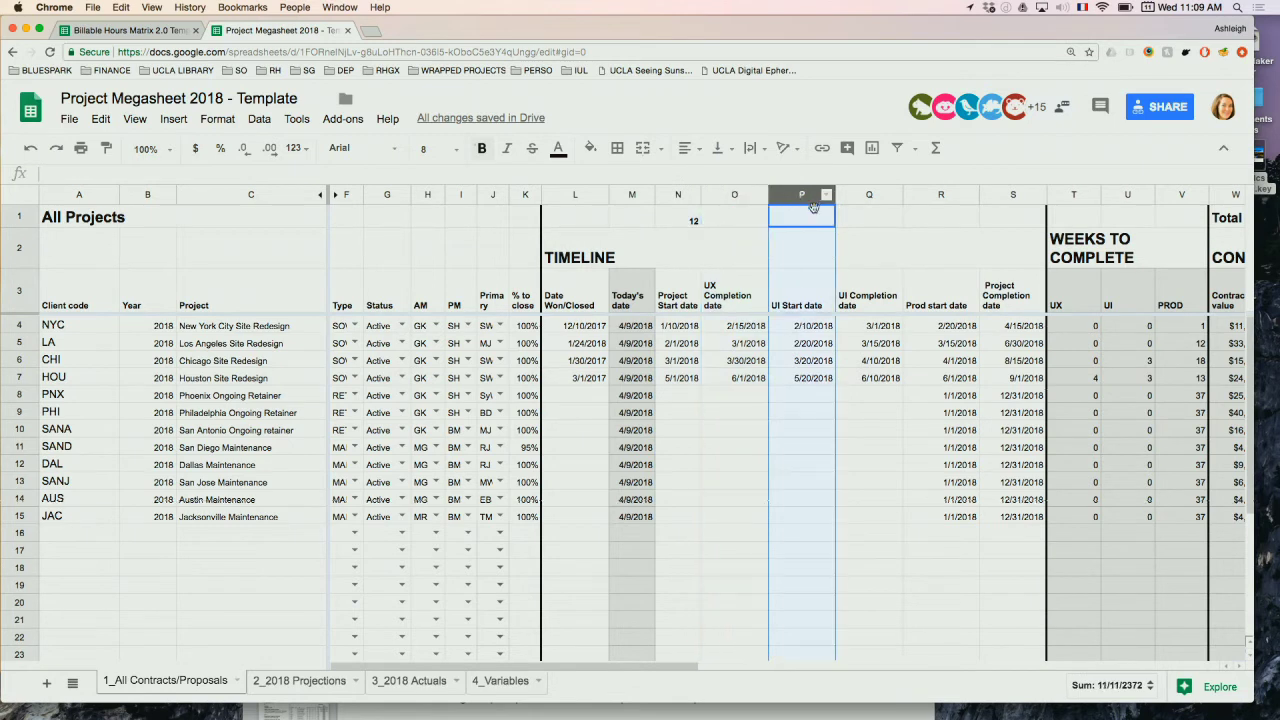
pyautogui.click(866, 197)
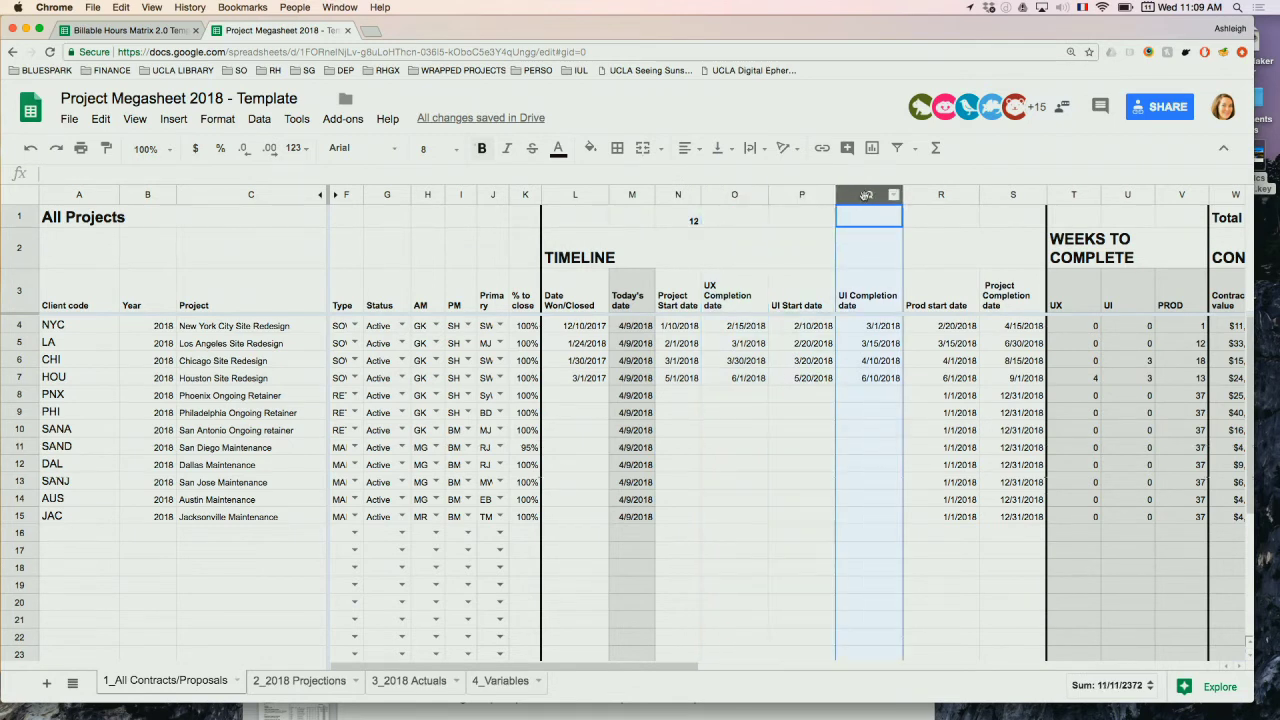
pyautogui.click(932, 196)
pyautogui.click(1008, 195)
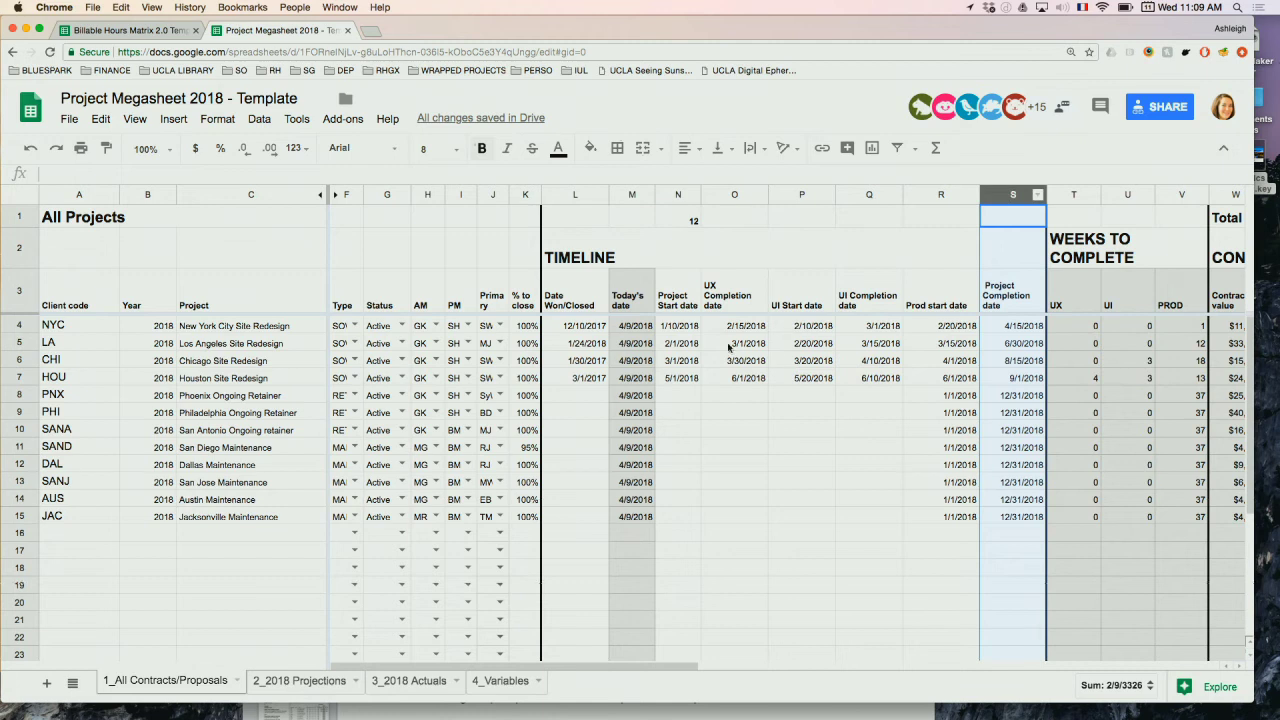
# Highlight the UX, UI and PROD columns of the WEEKS TO COMPLETE section.
pyautogui.hscroll(2, 1052, 310)
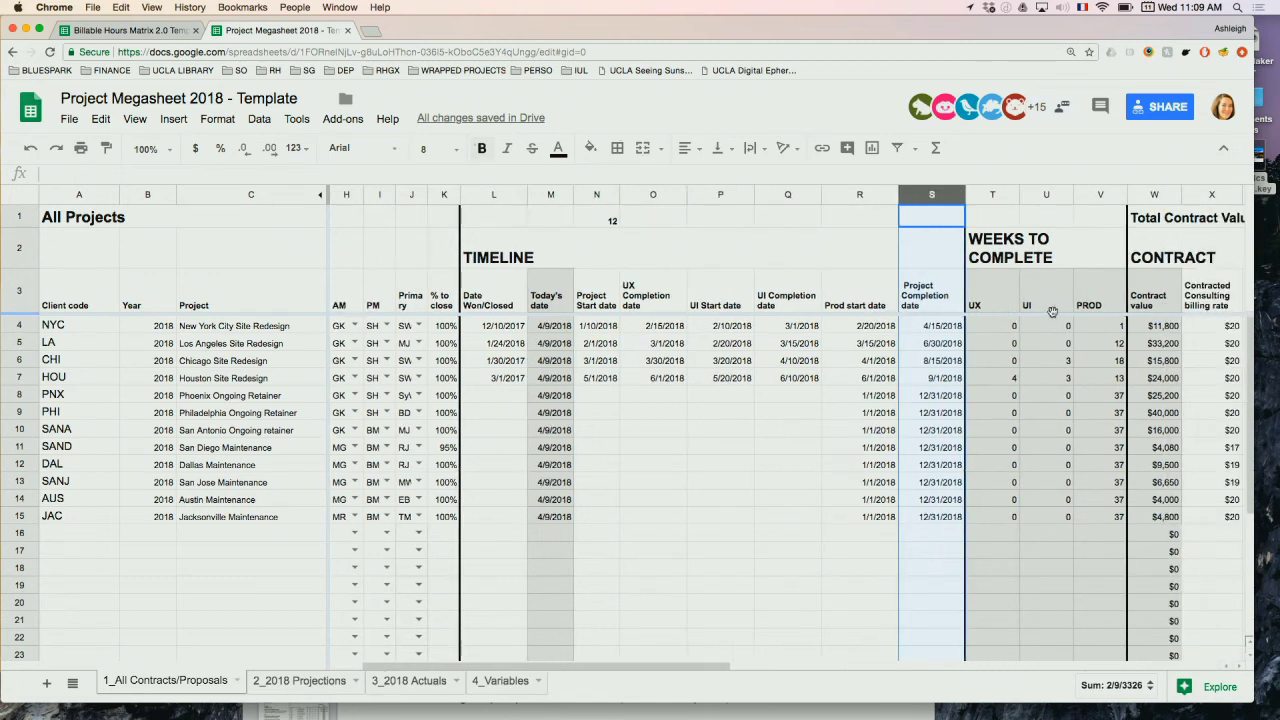
pyautogui.moveTo(990, 195); pyautogui.dragTo(1099, 196)
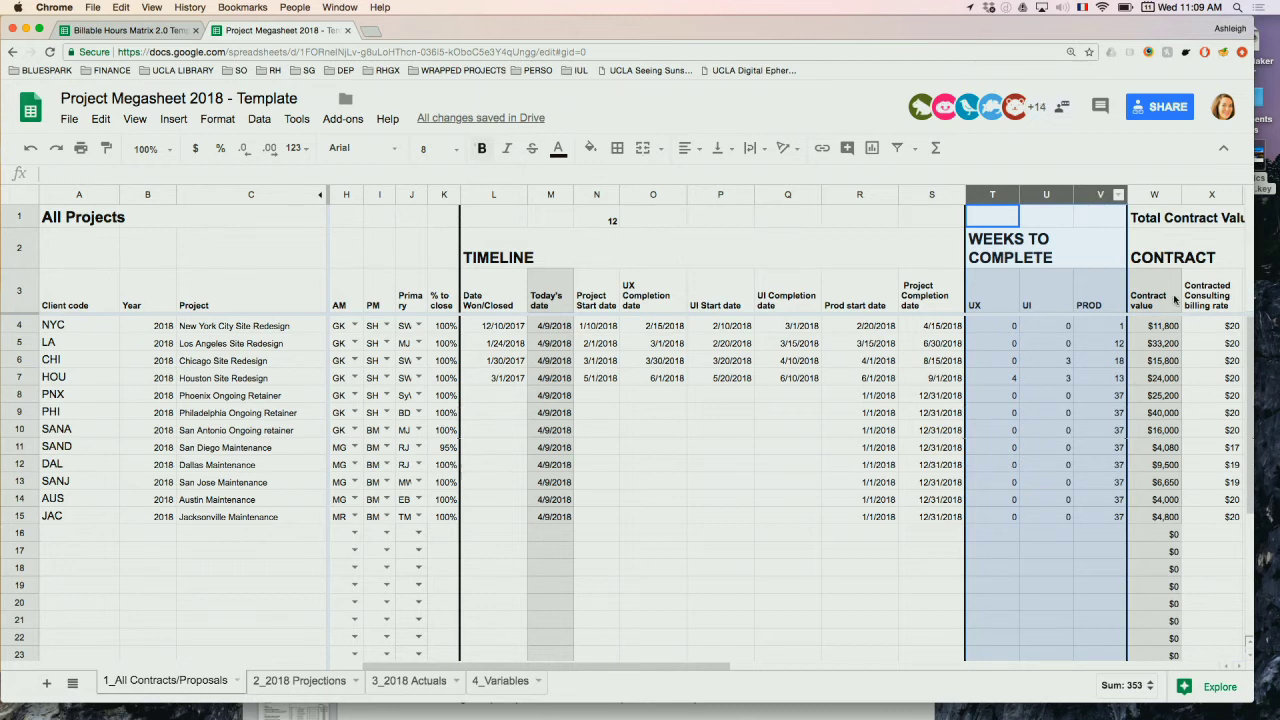
# Highlight the billable UX, UI and Production hours under contract columns in the CONTRACT section.
pyautogui.hscroll(1, 1090, 352)
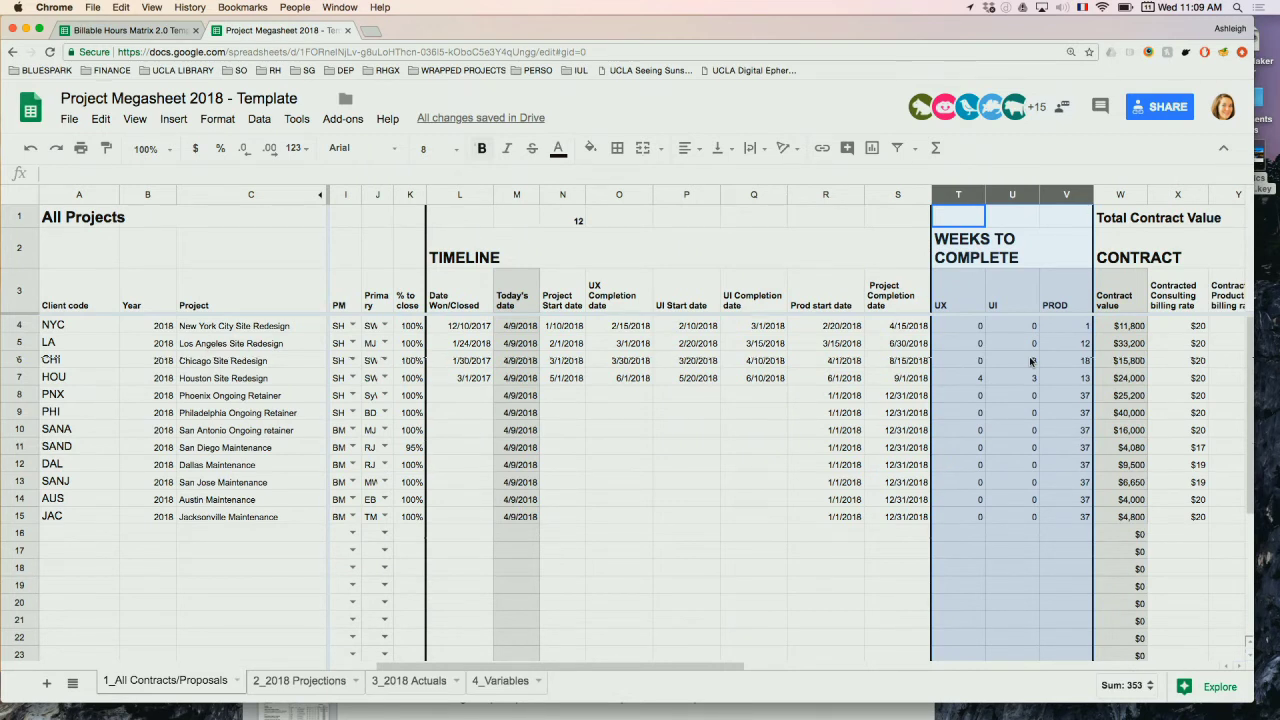
pyautogui.hscroll(10, 1037, 537)
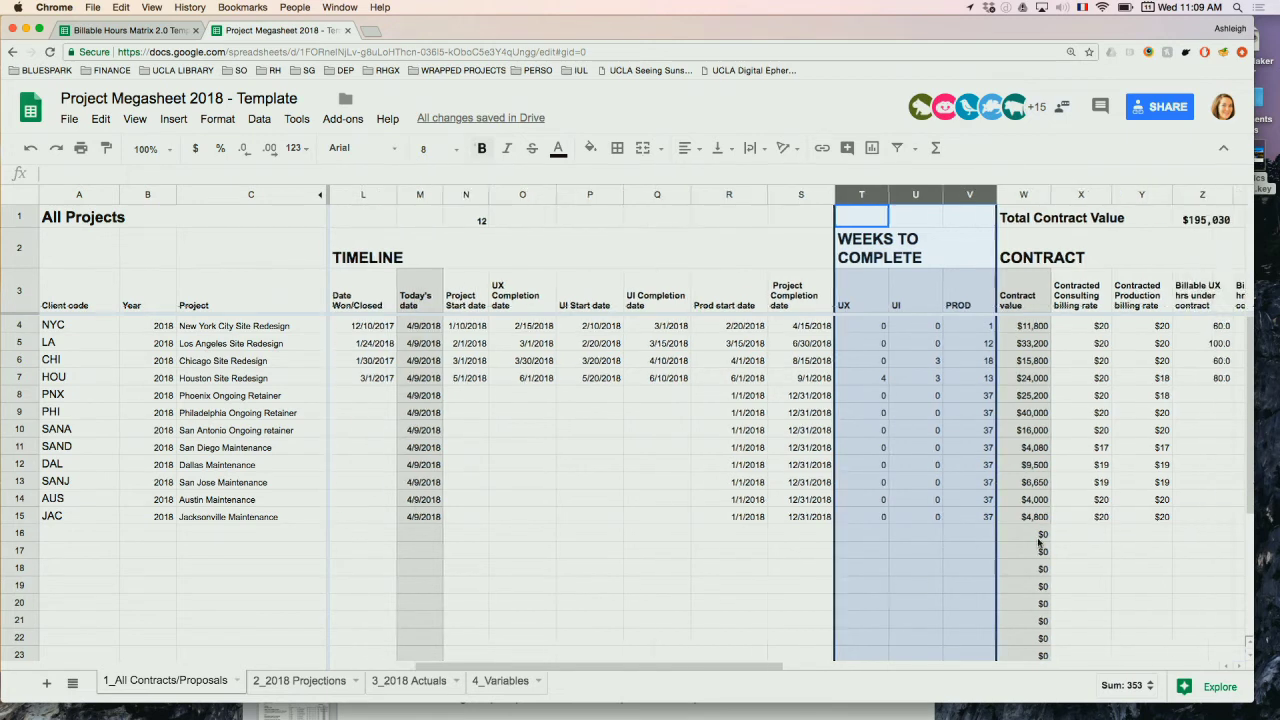
pyautogui.hscroll(1, 1037, 543)
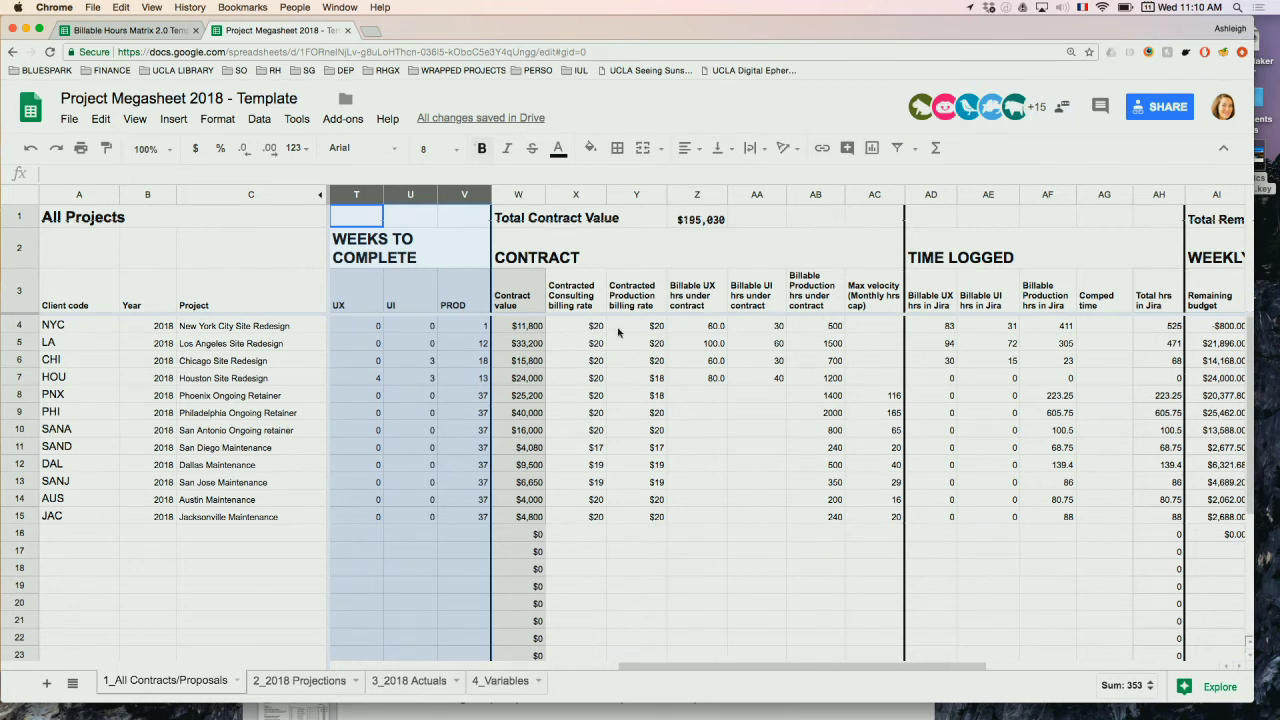
pyautogui.moveTo(590, 195); pyautogui.dragTo(811, 200)
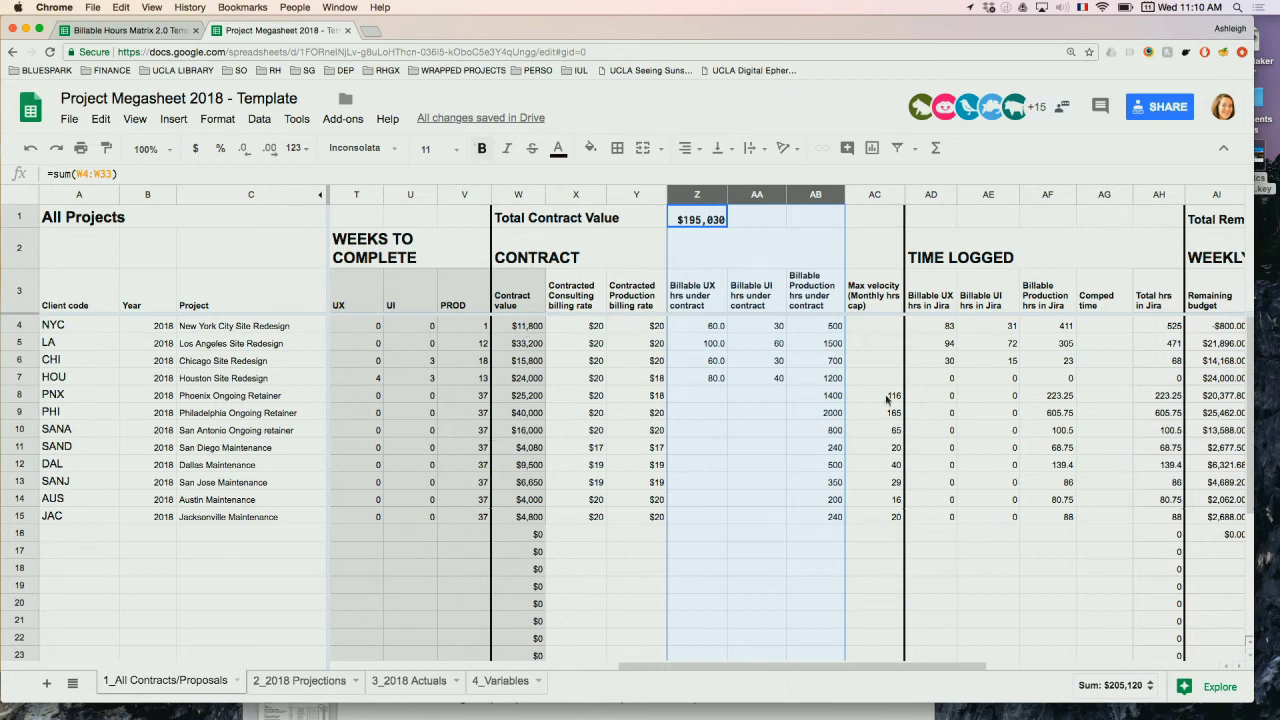
# Highlight the Billable UX hrs in Jira column in the TIME LOGGED section.
pyautogui.hscroll(1, 895, 402)
pyautogui.hscroll(3, 895, 402)
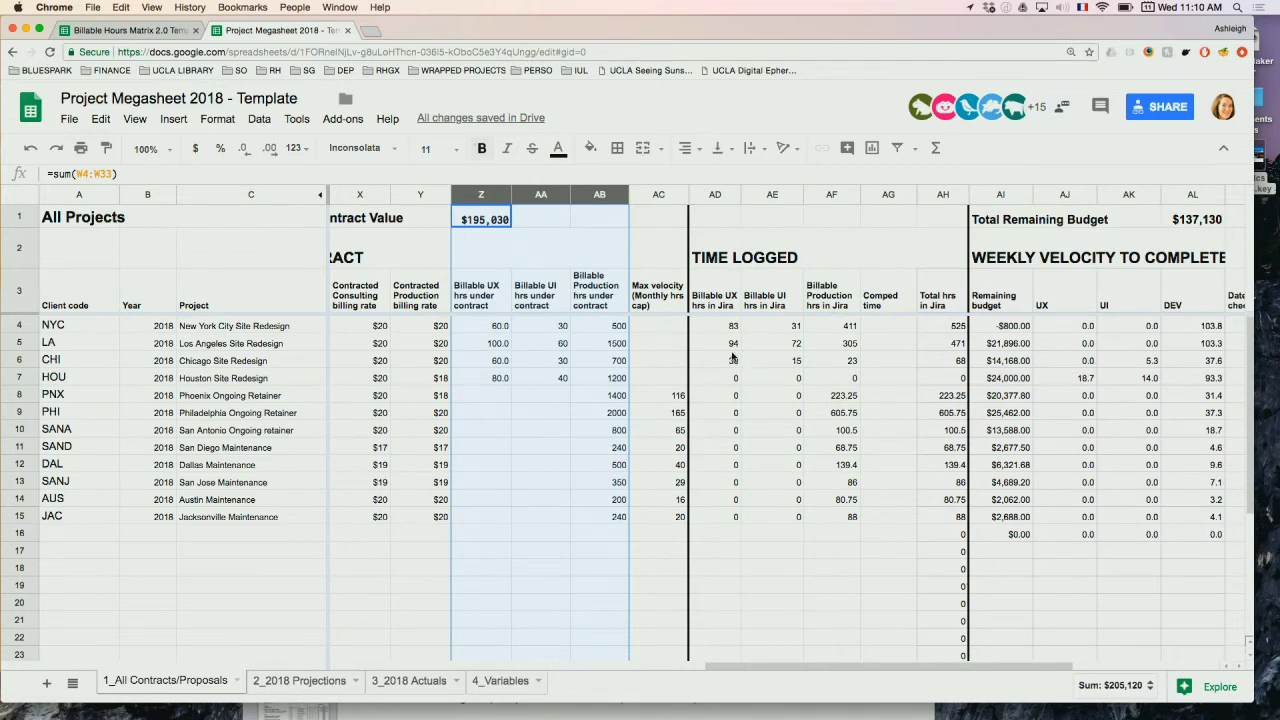
pyautogui.click(714, 195)
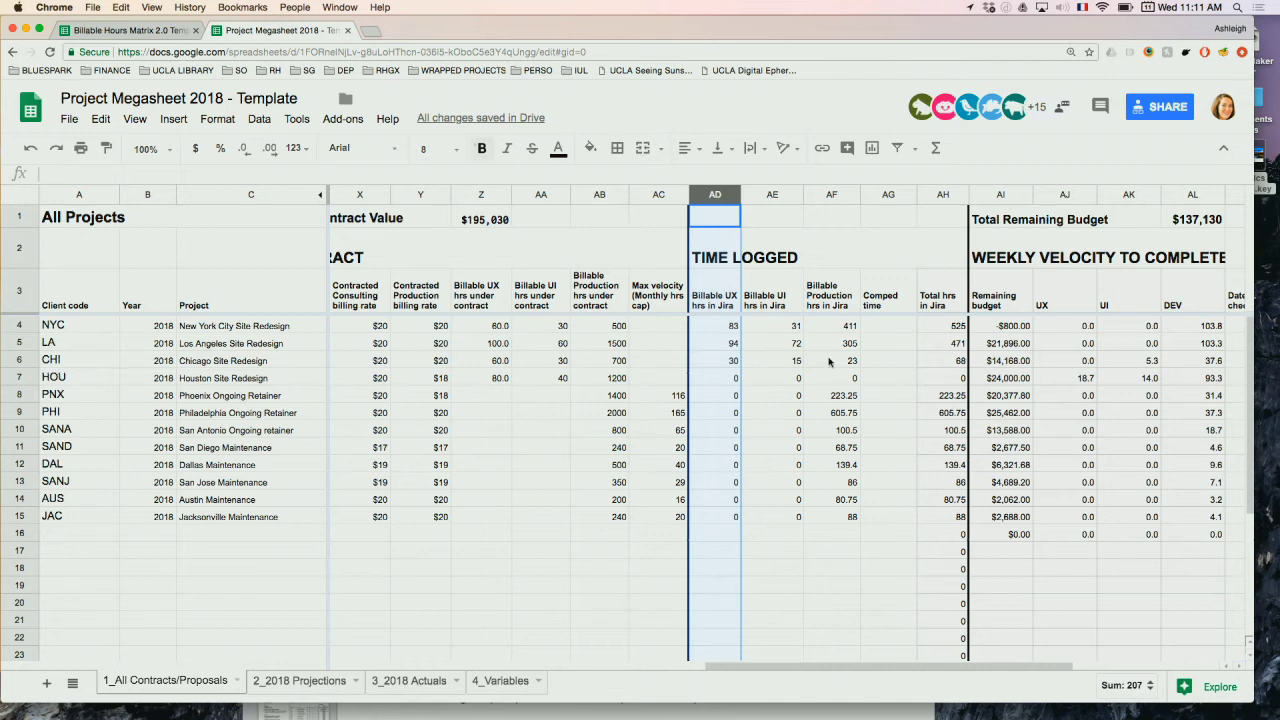
# Highlight the Remaining budget column, followed by the billable UX, UI and Production hours in Jira columns.
pyautogui.hscroll(2, 888, 336)
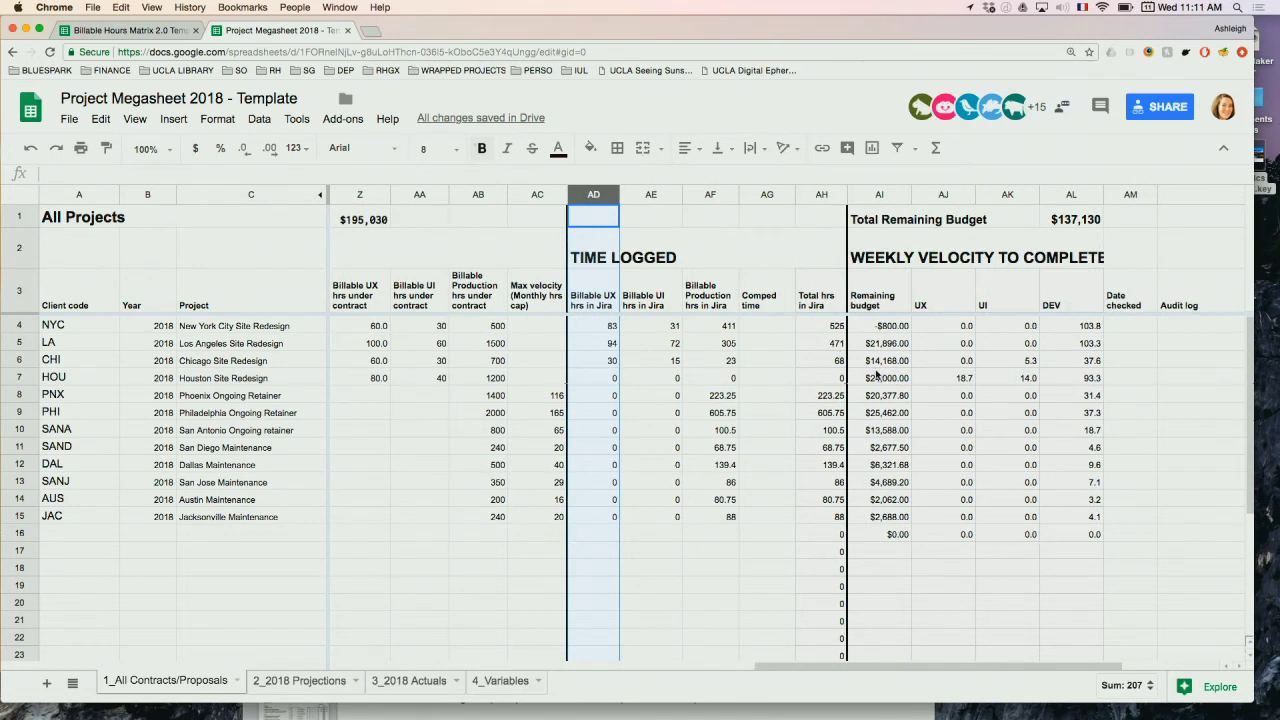
pyautogui.hscroll(2, 876, 374)
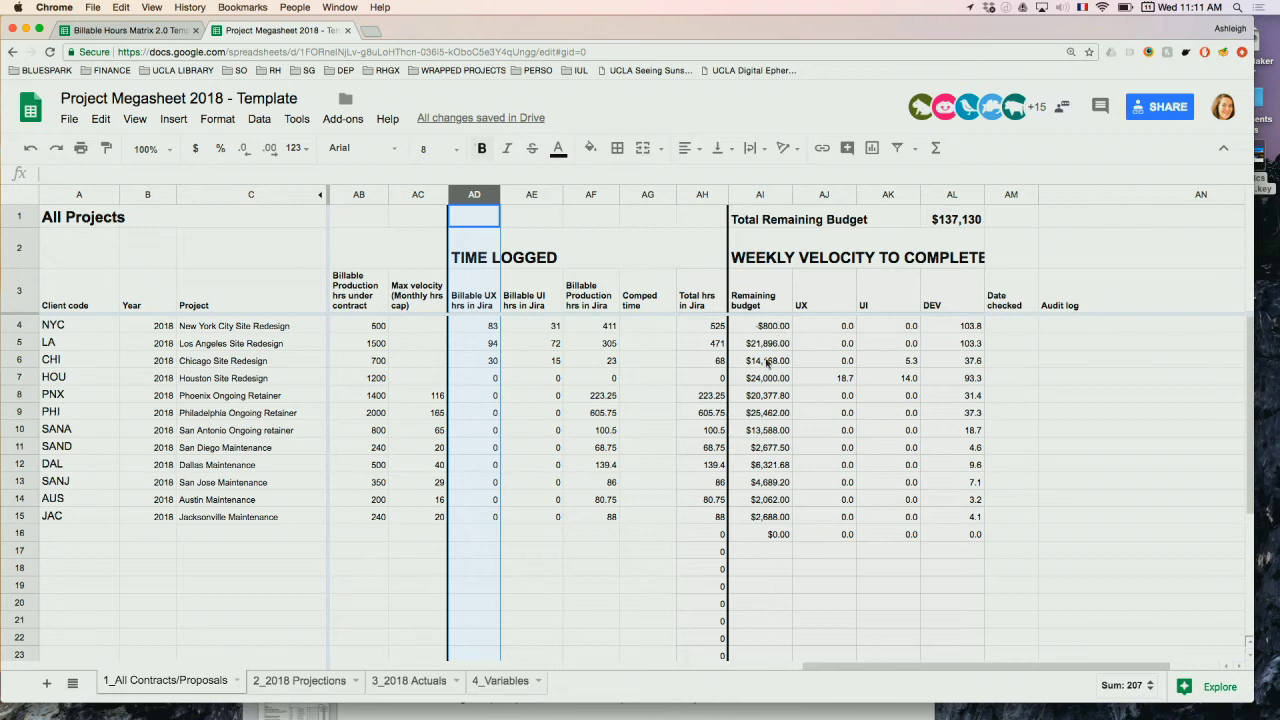
pyautogui.click(759, 199)
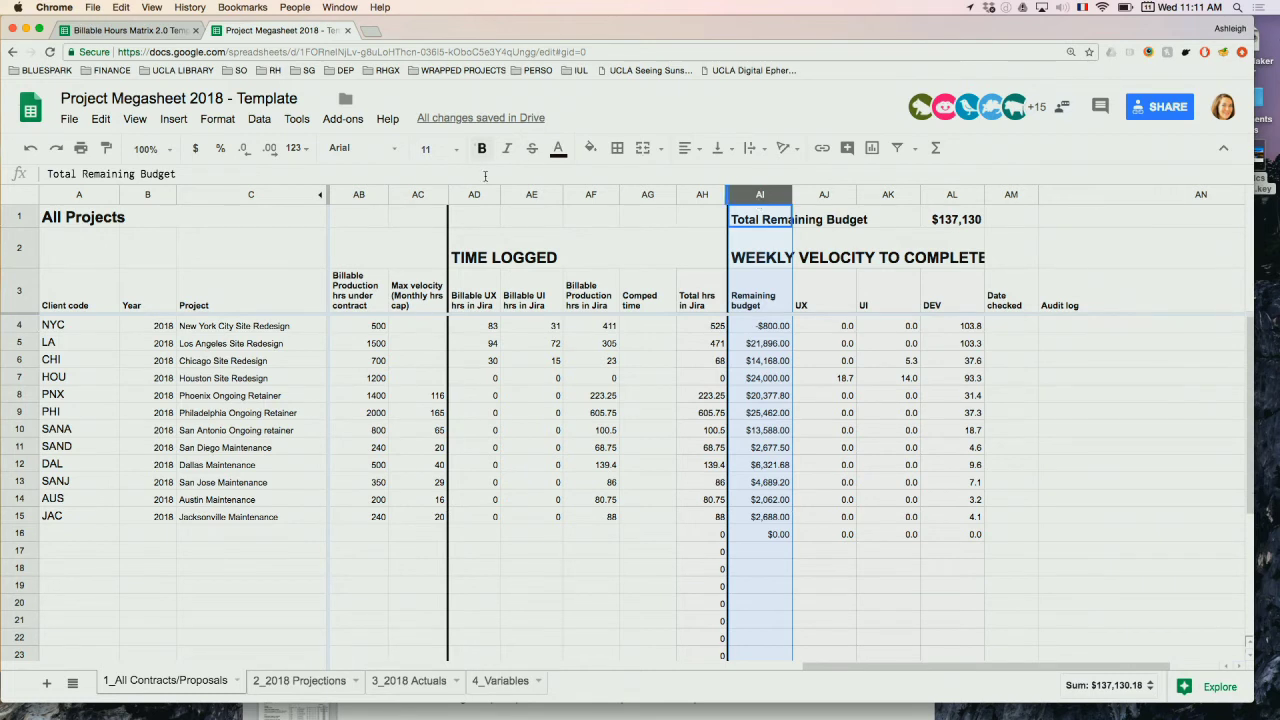
pyautogui.moveTo(474, 194); pyautogui.dragTo(589, 196)
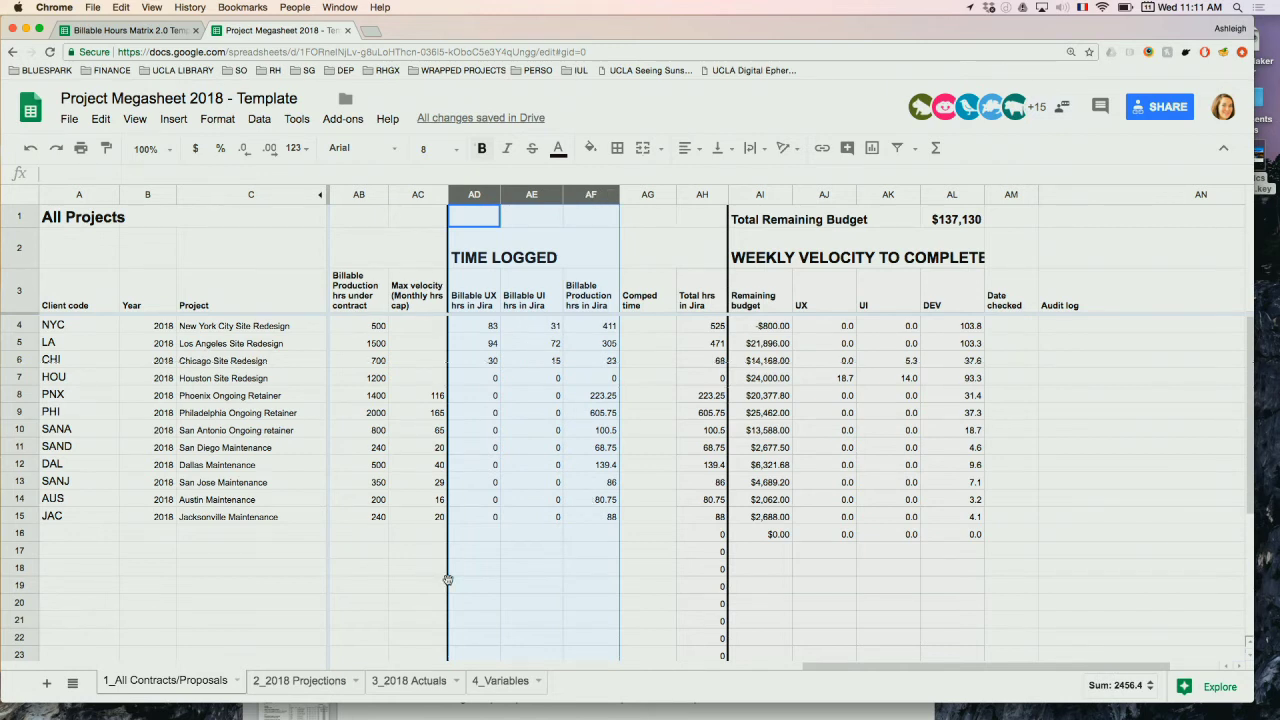
# Show the 2_2018 Projections sheet from its first rows, zoomed out far enough to see the whole year's weeks for the projects.
pyautogui.click(287, 681)
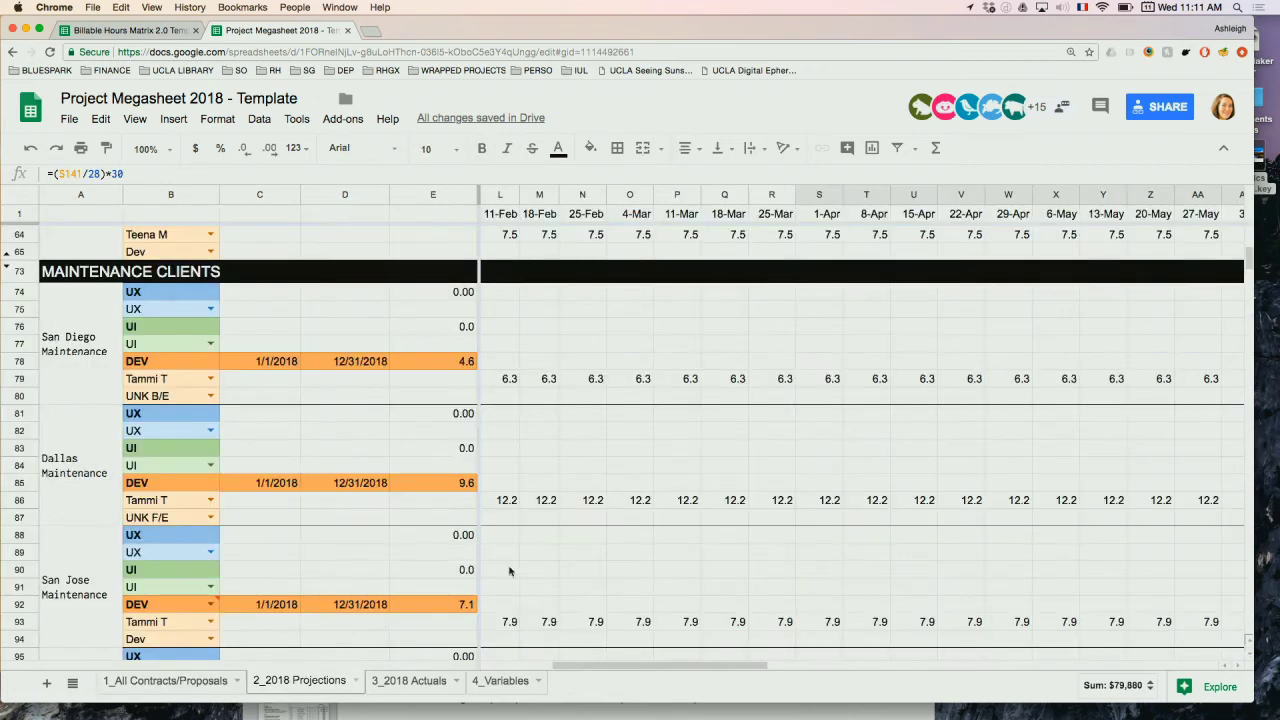
pyautogui.scroll(15, 540, 575)
pyautogui.hscroll(1, 571, 566)
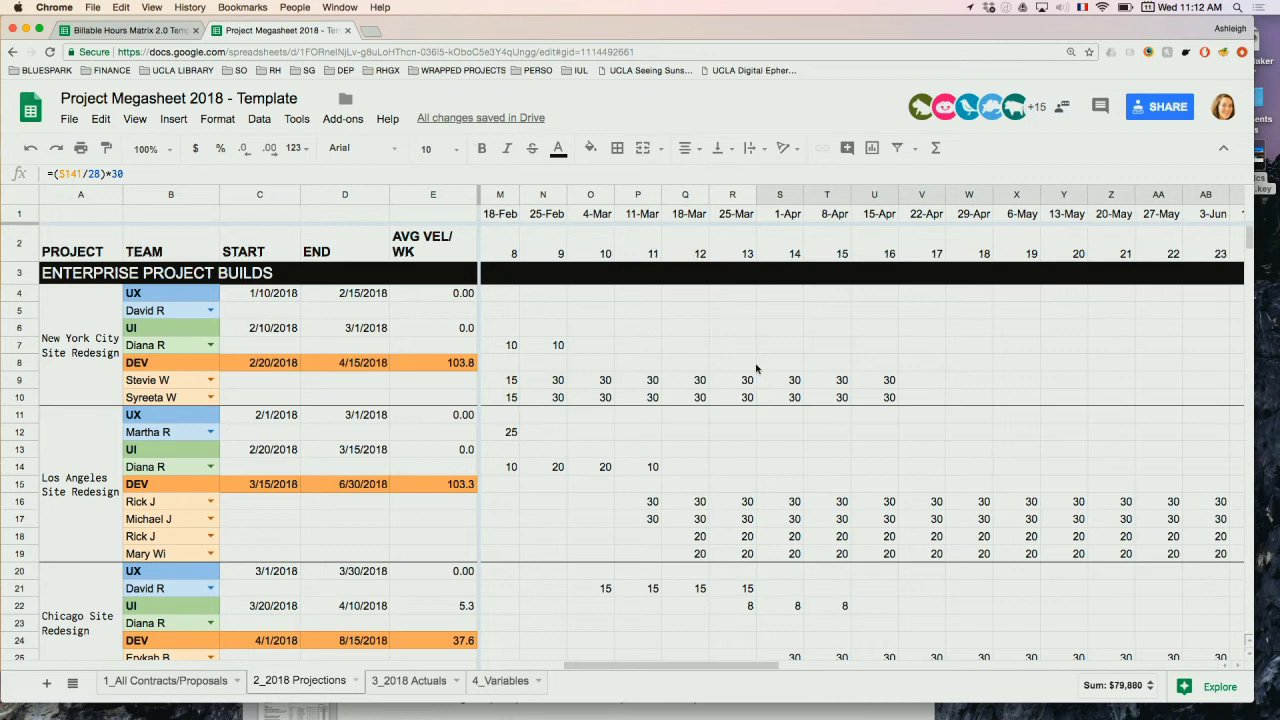
pyautogui.press('super+minus')
pyautogui.press('super+minus')
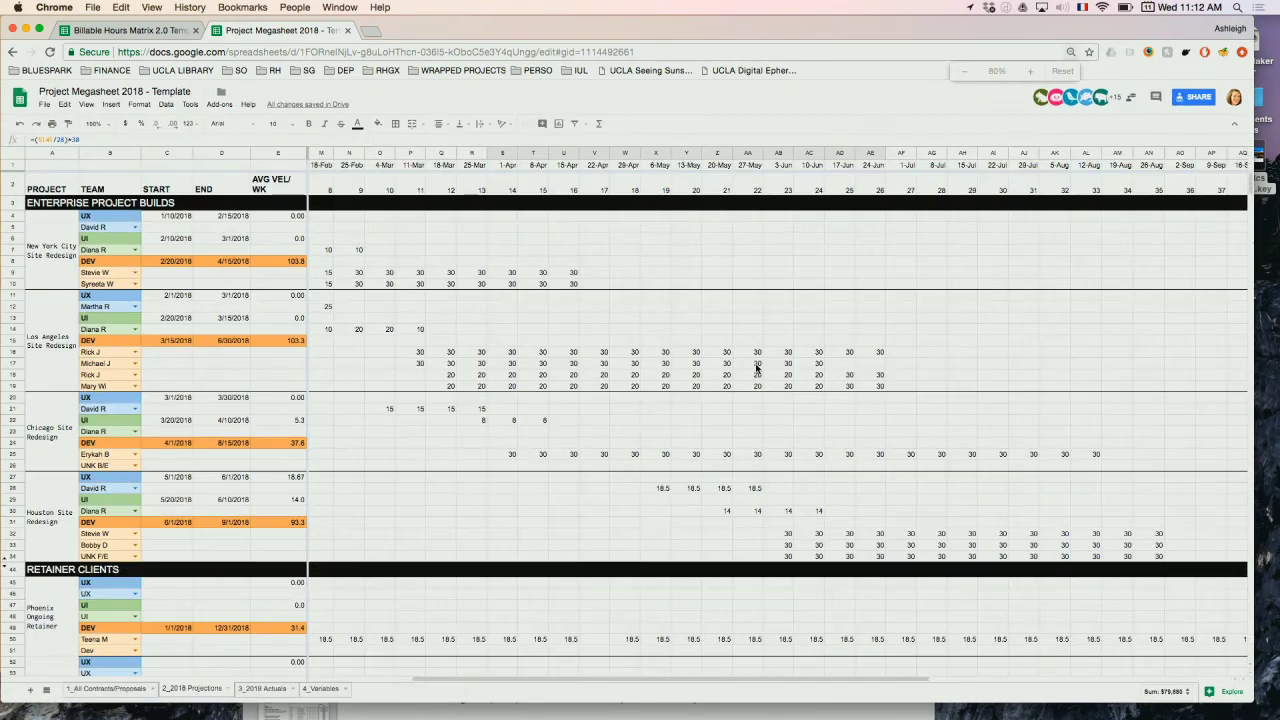
pyautogui.press('super+minus')
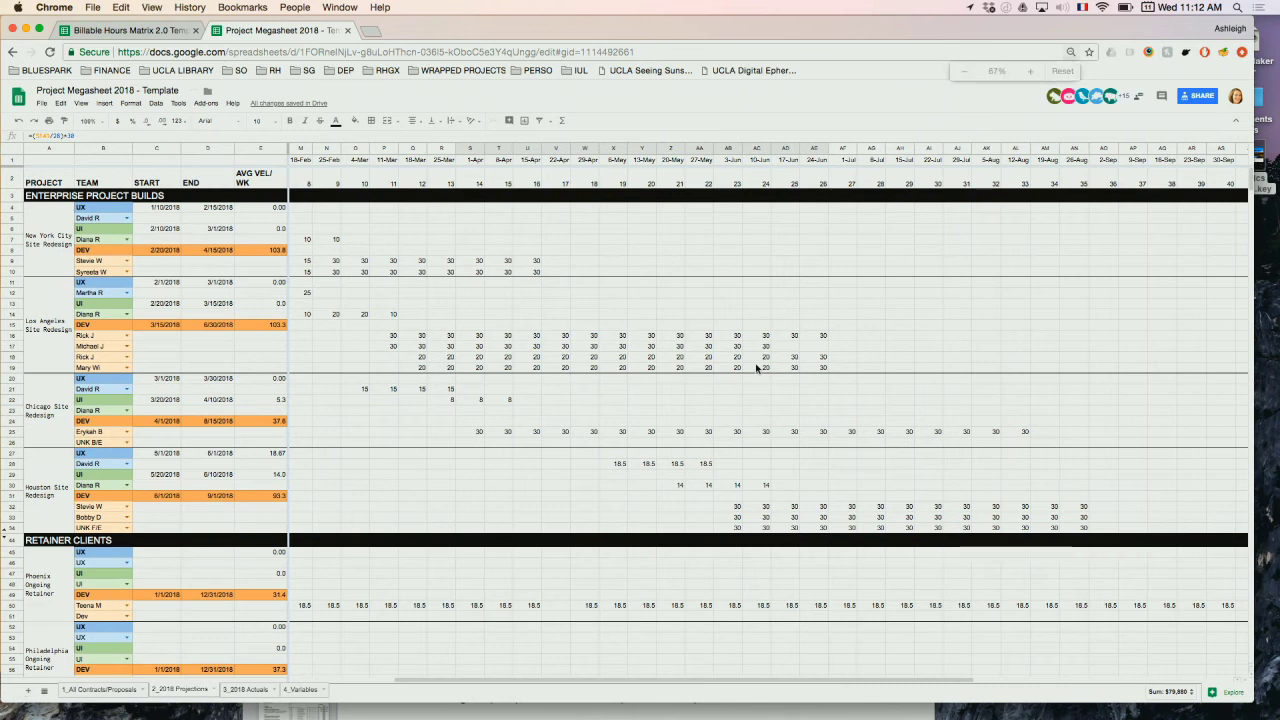
pyautogui.press('super+minus')
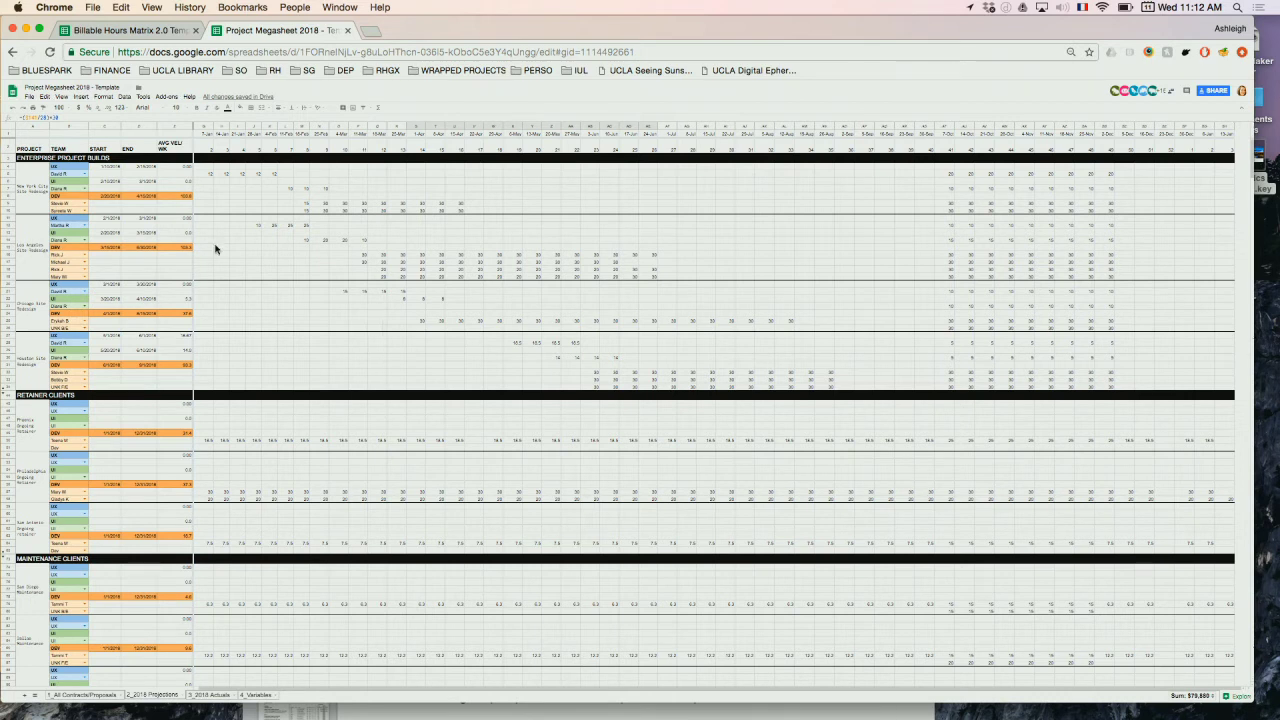
# Highlight the Project through AVG VEL/WK columns, then the New York City Site Redesign rows.
pyautogui.click(32, 128)
pyautogui.moveTo(32, 128); pyautogui.dragTo(172, 128)
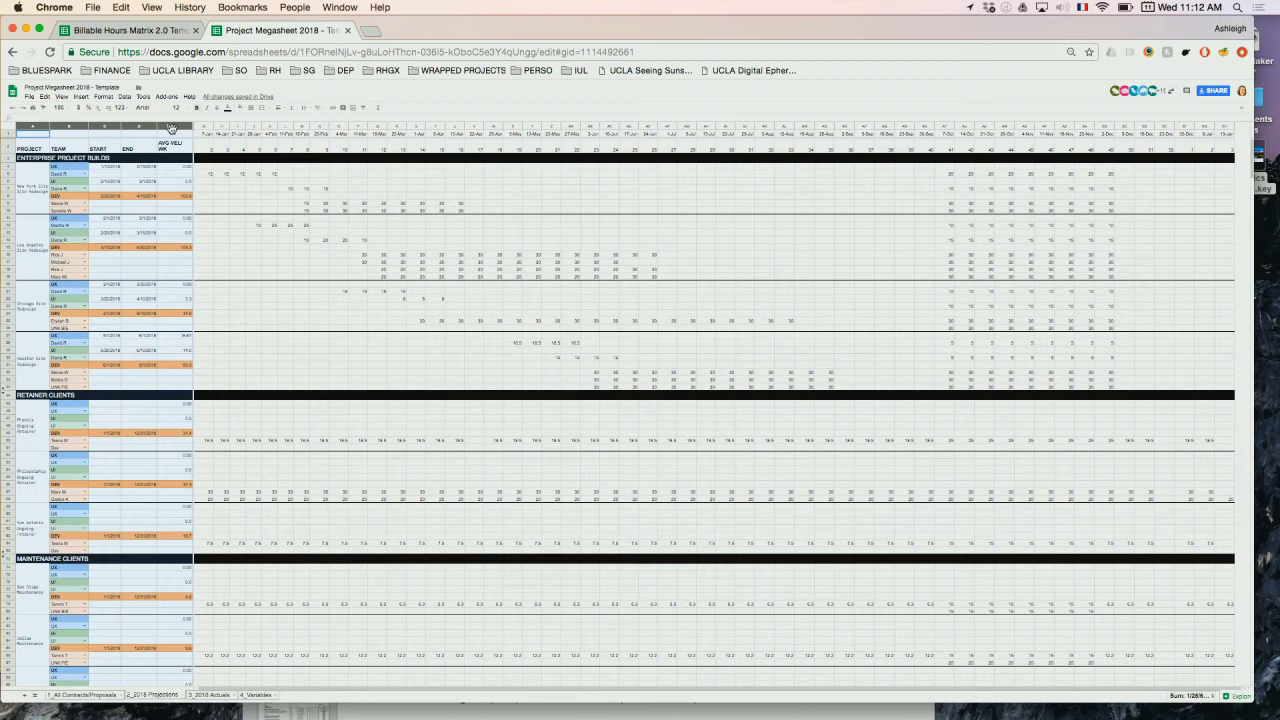
pyautogui.click(8, 174)
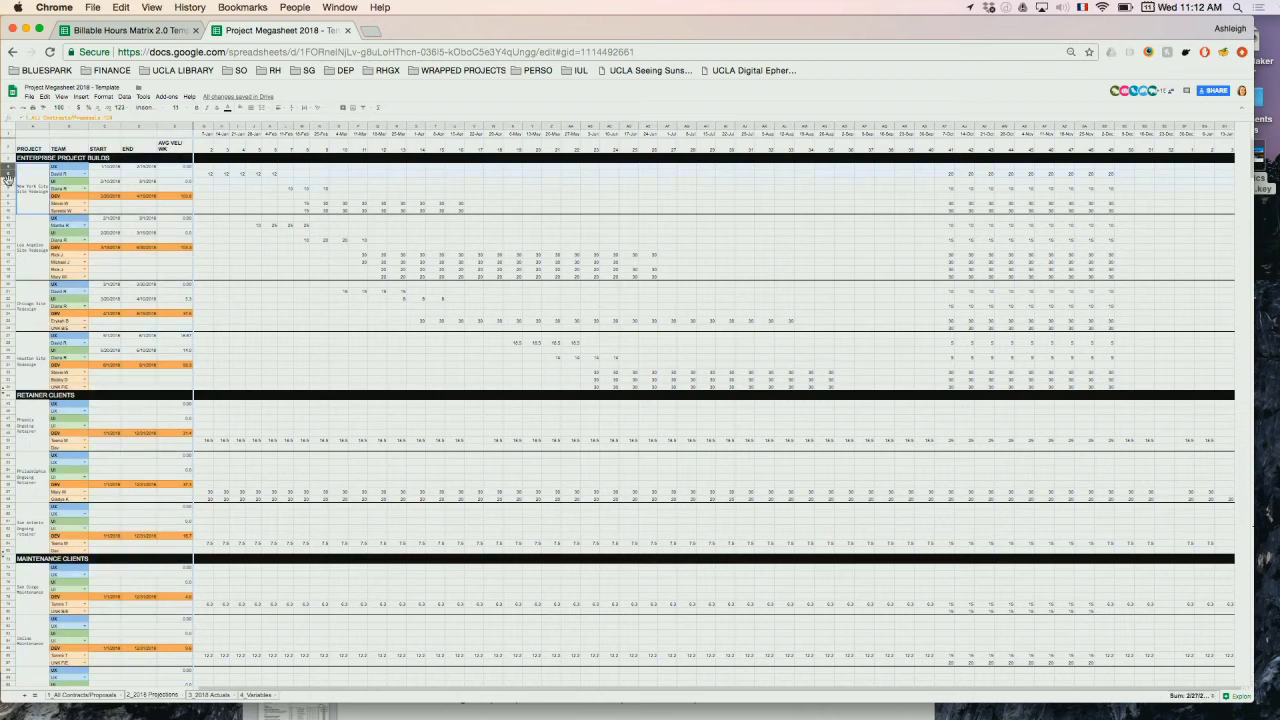
pyautogui.moveTo(8, 175); pyautogui.dragTo(5, 207)
# Highlight the project detail columns and then the weekly date columns, and clear the highlight.
pyautogui.moveTo(36, 128); pyautogui.dragTo(172, 135)
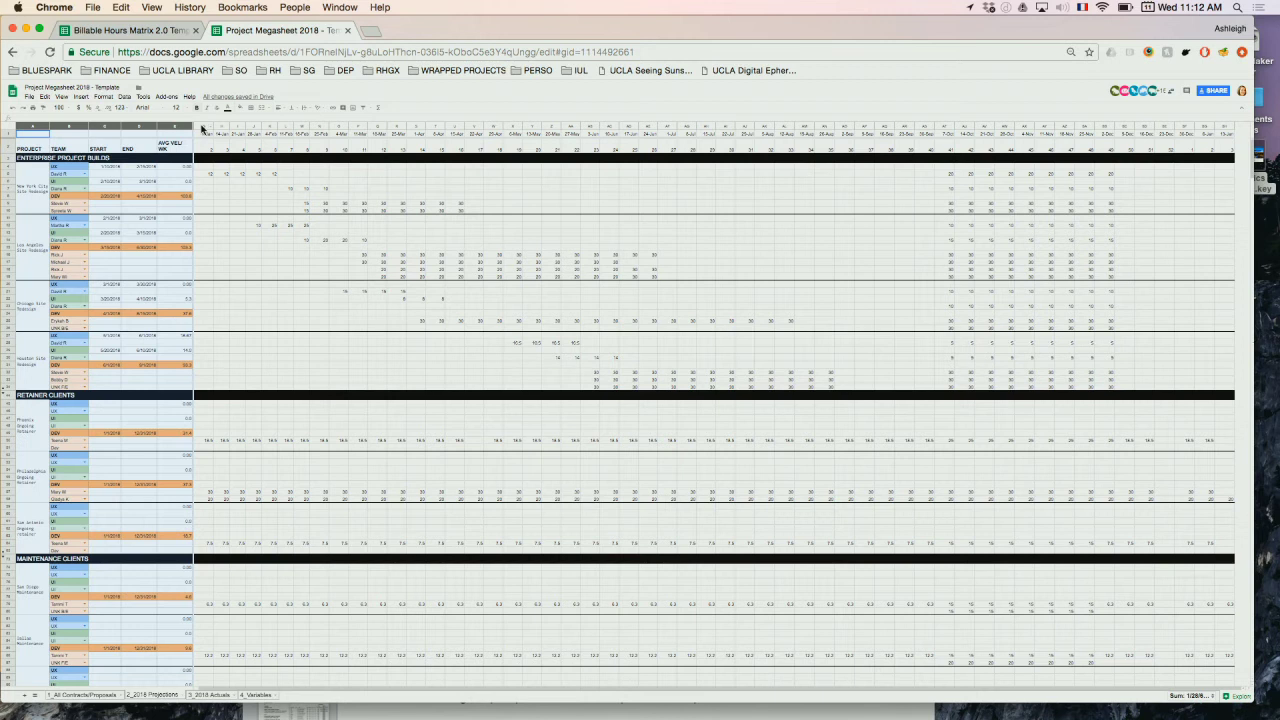
pyautogui.moveTo(201, 127); pyautogui.dragTo(1009, 223)
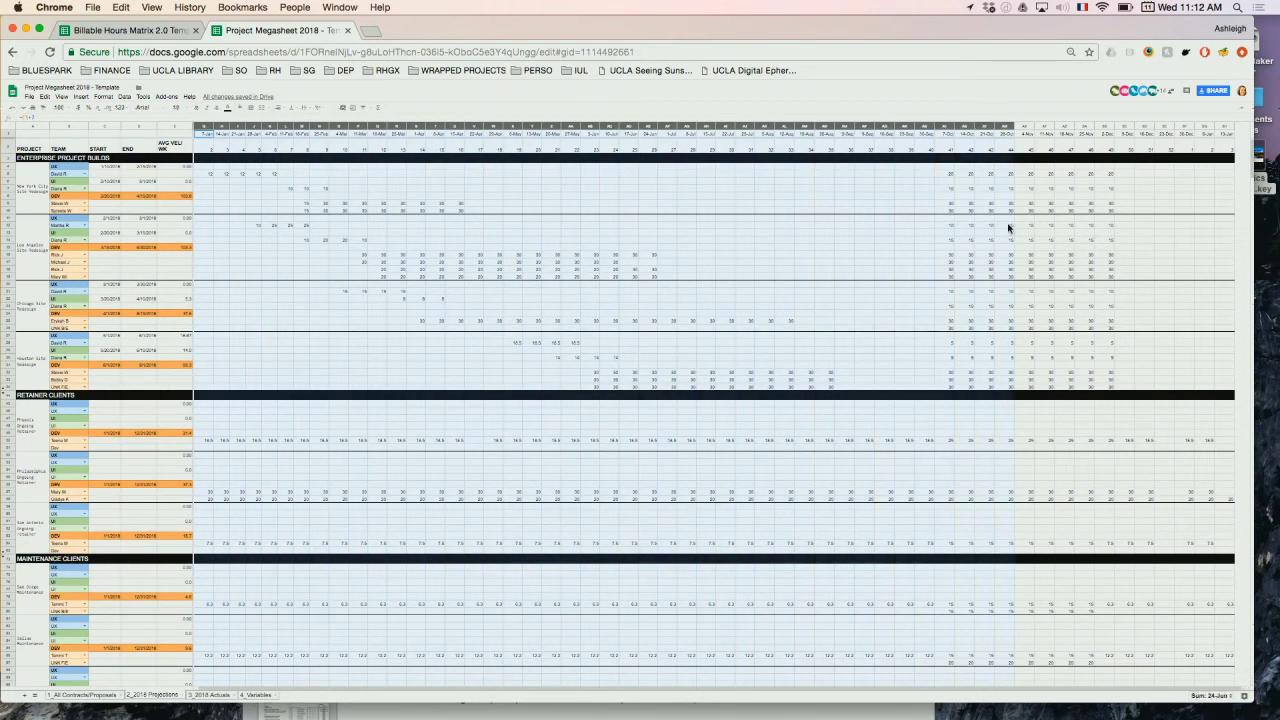
pyautogui.click(757, 249)
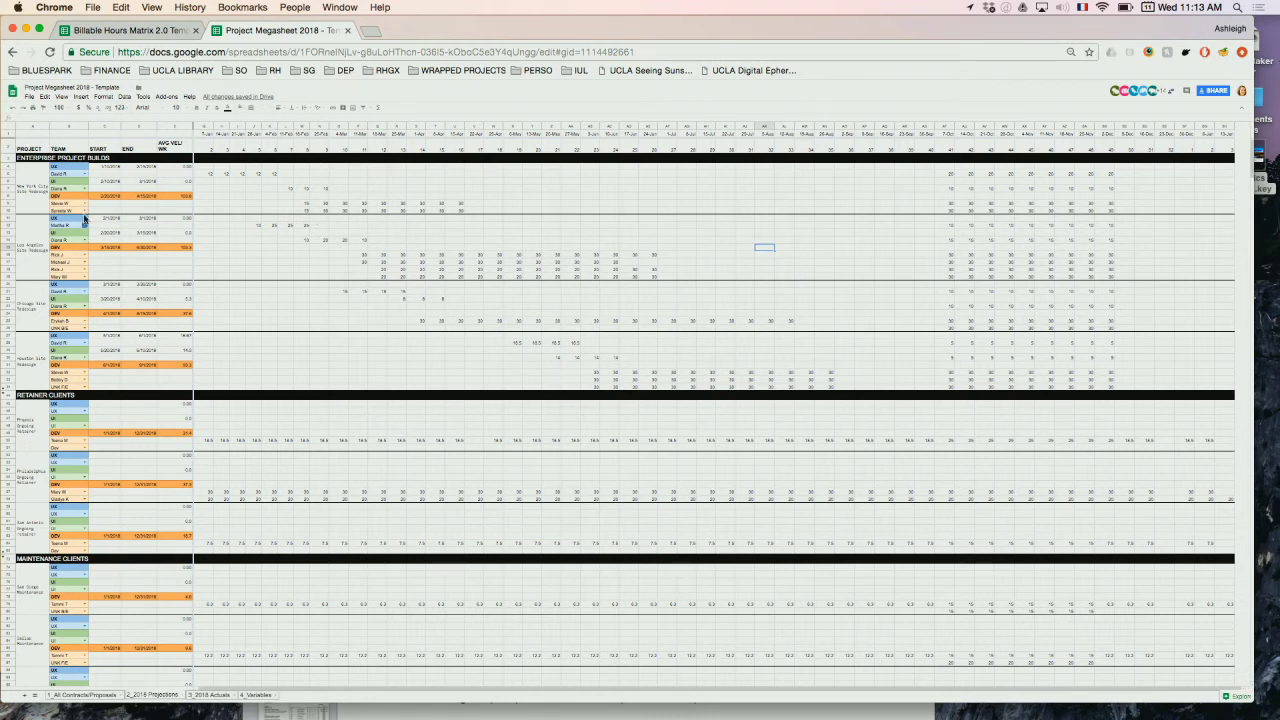
# Examine the New York City DEV row and highlight the Los Angeles Site Redesign developers' projected weekly hours.
pyautogui.click(304, 197)
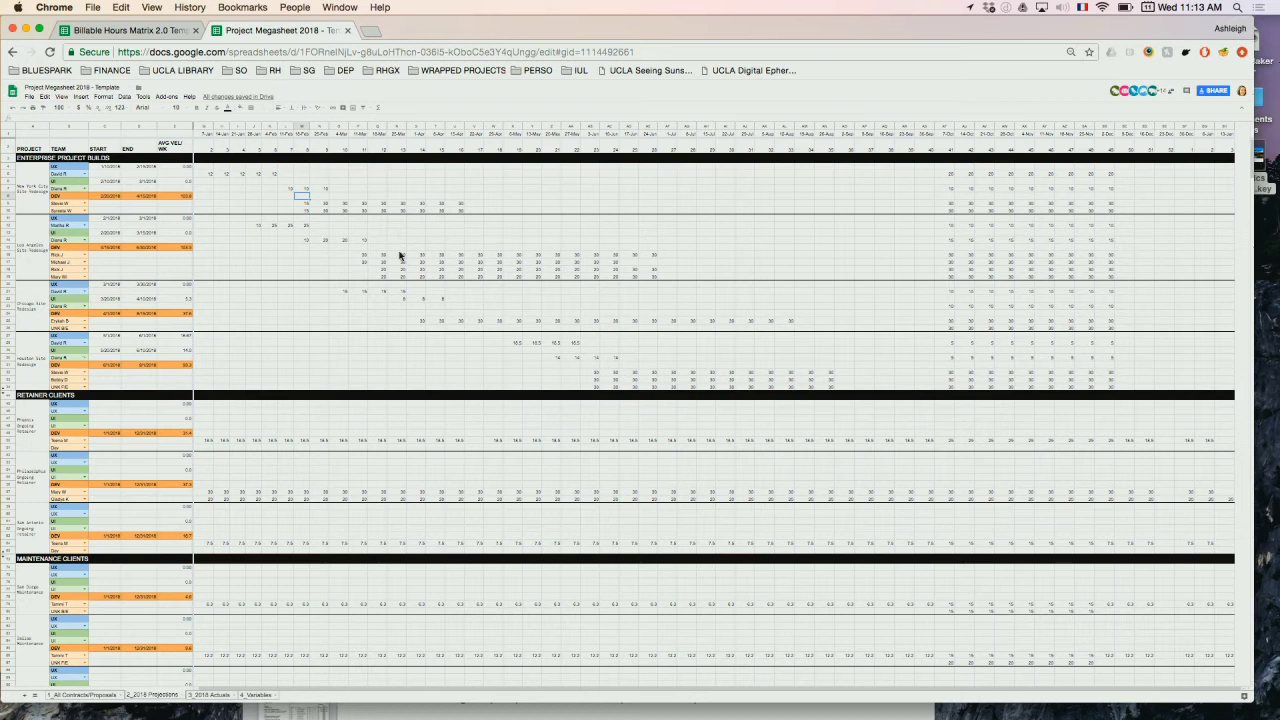
pyautogui.moveTo(375, 247); pyautogui.dragTo(656, 273)
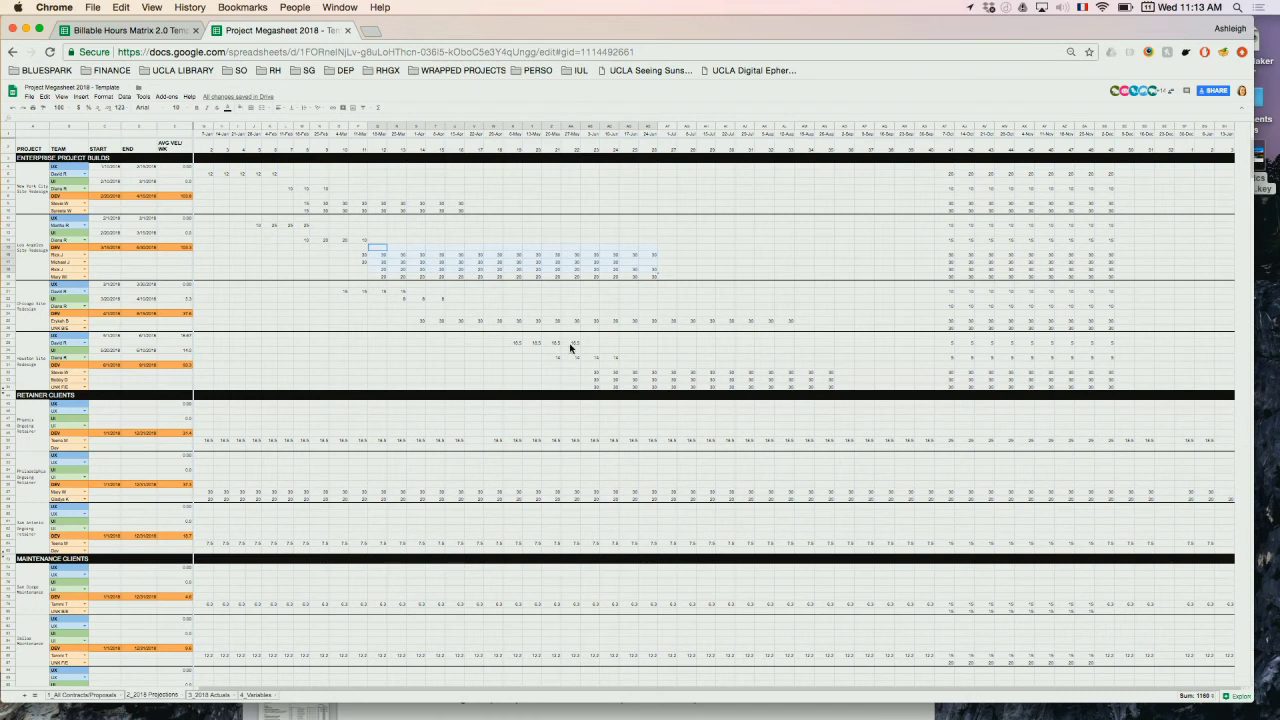
pyautogui.scroll(-2, 570, 347)
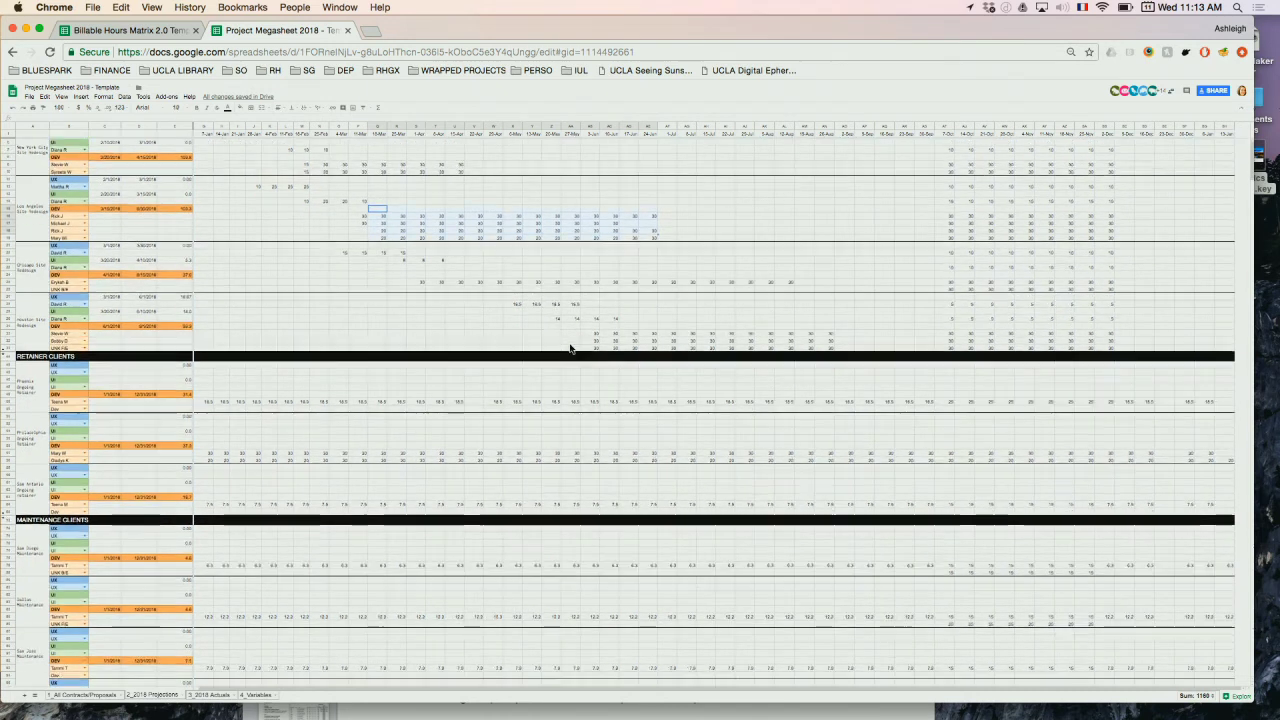
# Show the Totals section, highlight the team member summary and the weekly totals through mid-June, and clear the highlight.
pyautogui.scroll(2, 550, 320)
pyautogui.scroll(-10, 197, 329)
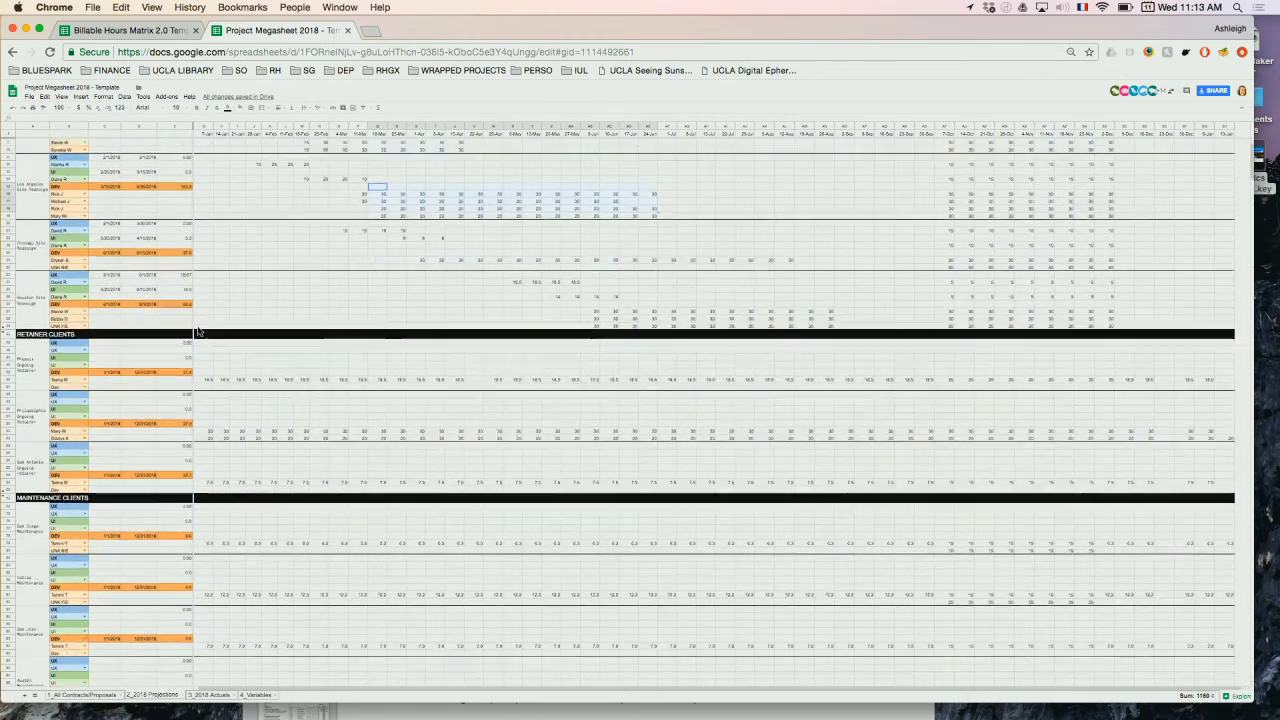
pyautogui.scroll(-3, 197, 331)
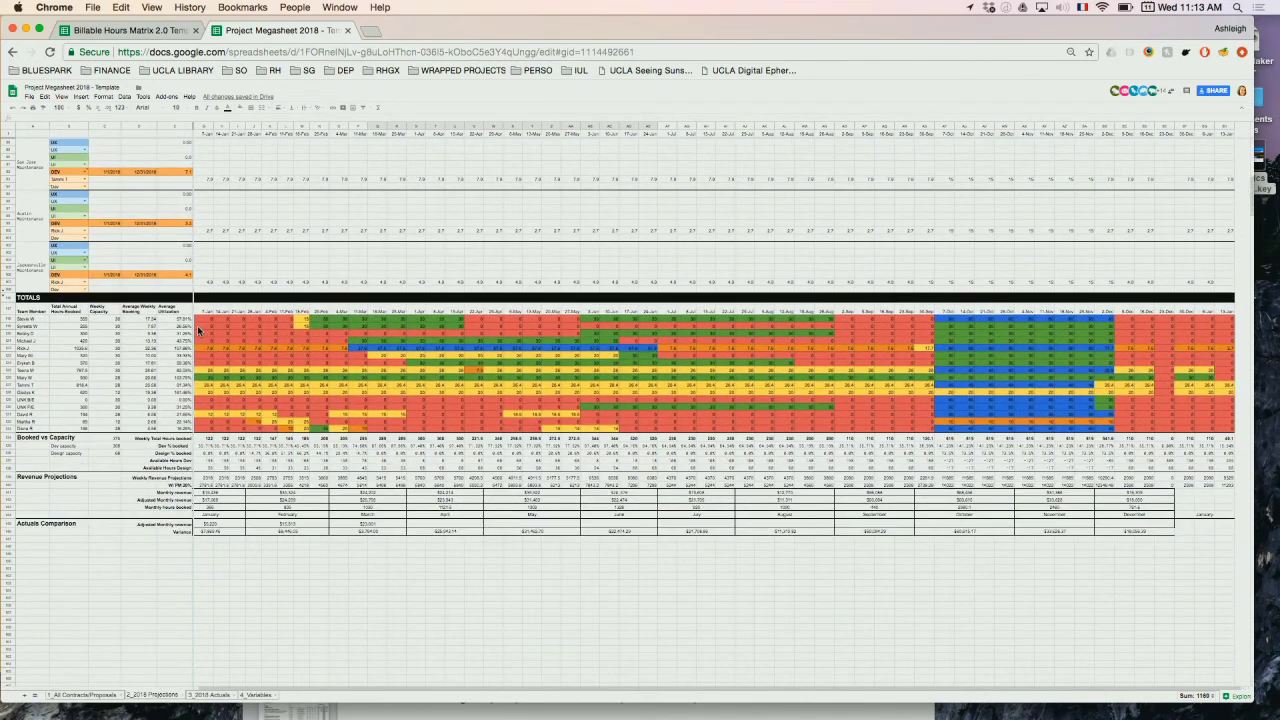
pyautogui.scroll(-1, 197, 329)
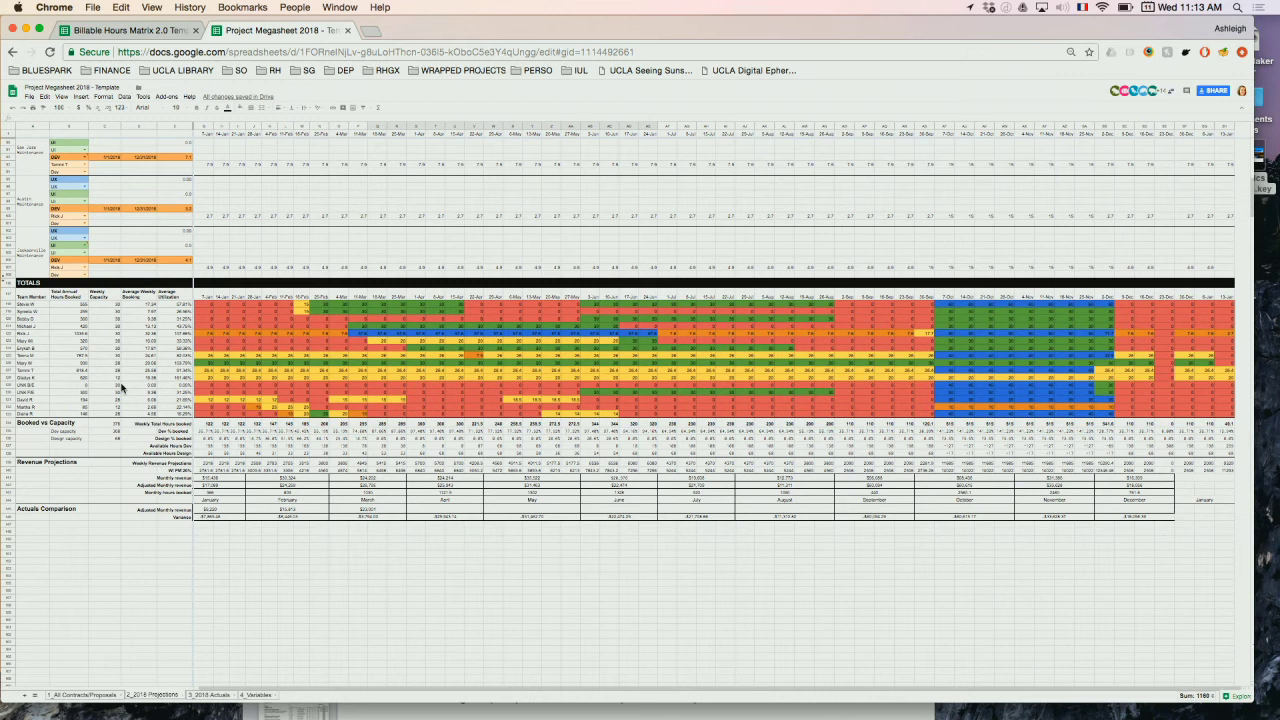
pyautogui.click(29, 298)
pyautogui.moveTo(29, 298); pyautogui.dragTo(166, 410)
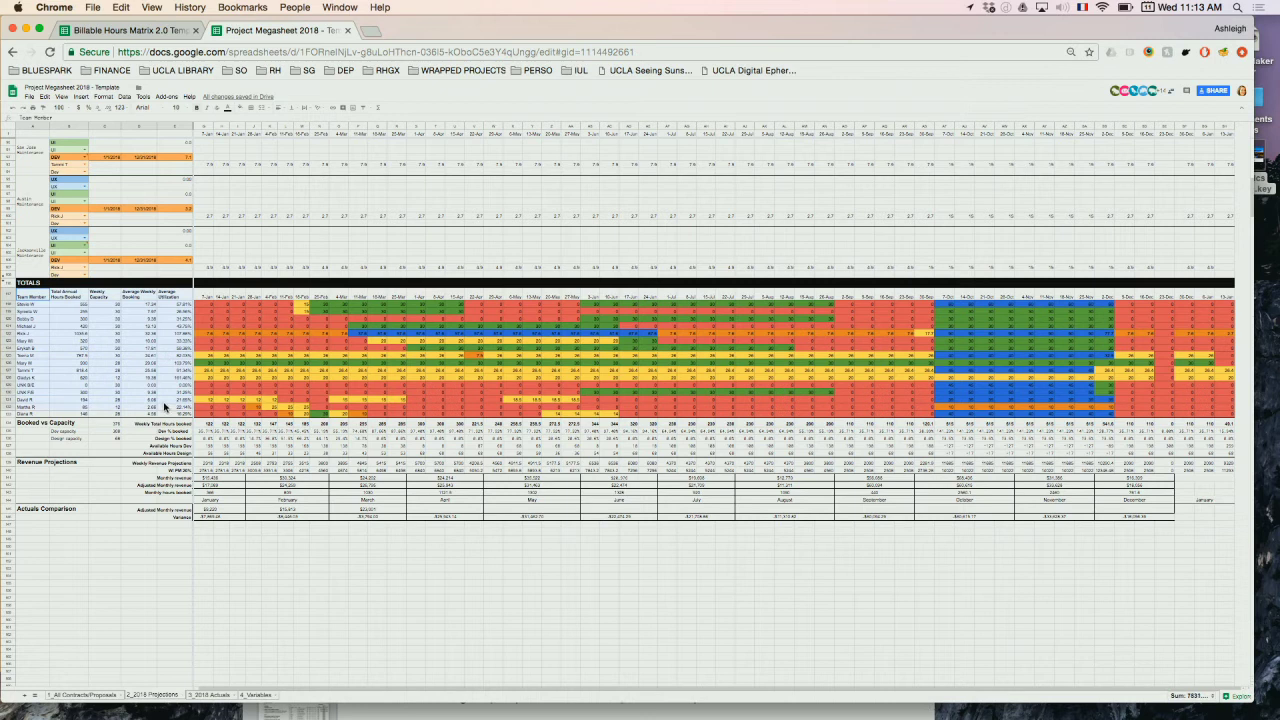
pyautogui.moveTo(203, 294); pyautogui.dragTo(633, 418)
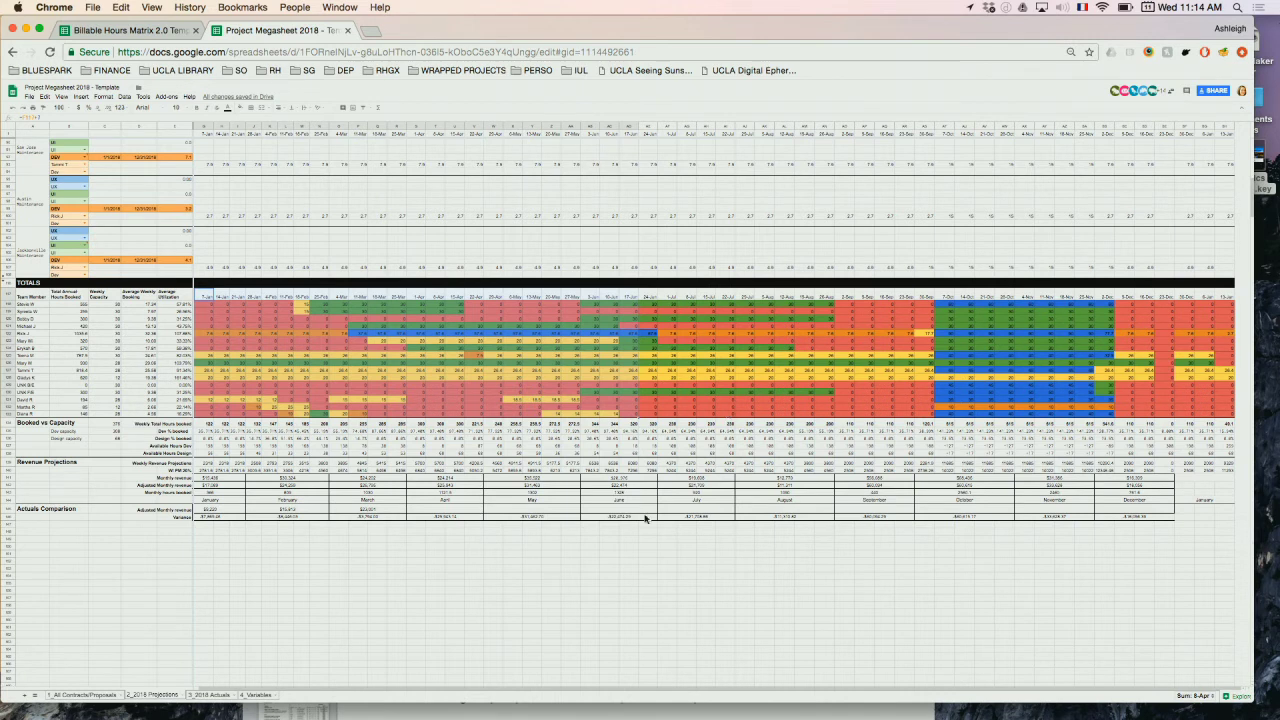
pyautogui.click(571, 621)
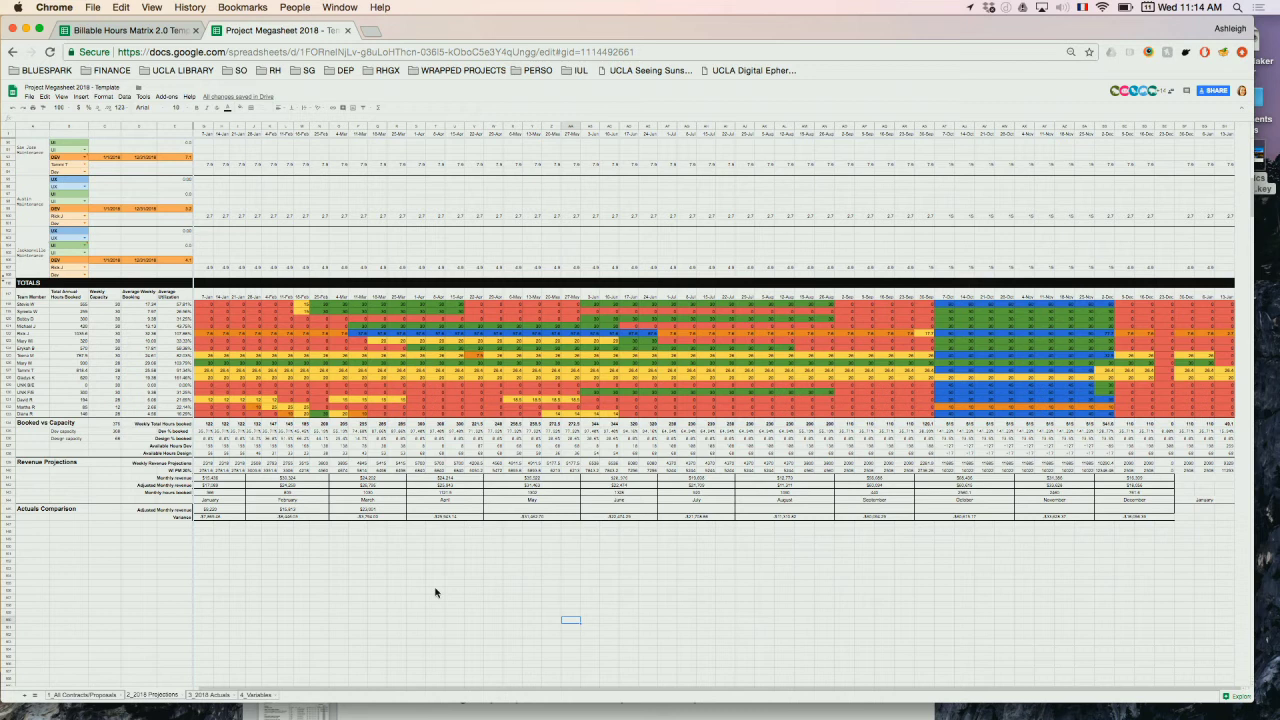
# Highlight the Booked vs Capacity, Revenue Projections and Actuals Comparison blocks one after another.
pyautogui.scroll(-3, 243, 571)
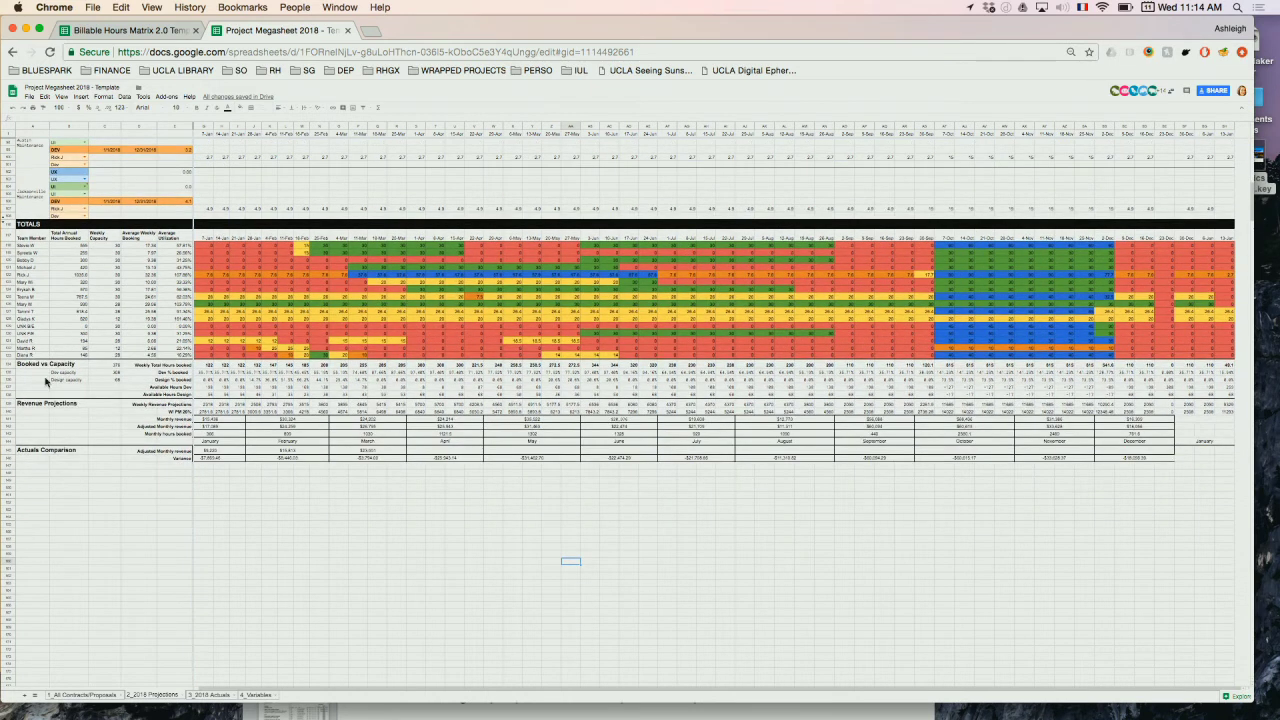
pyautogui.moveTo(26, 366); pyautogui.dragTo(189, 392)
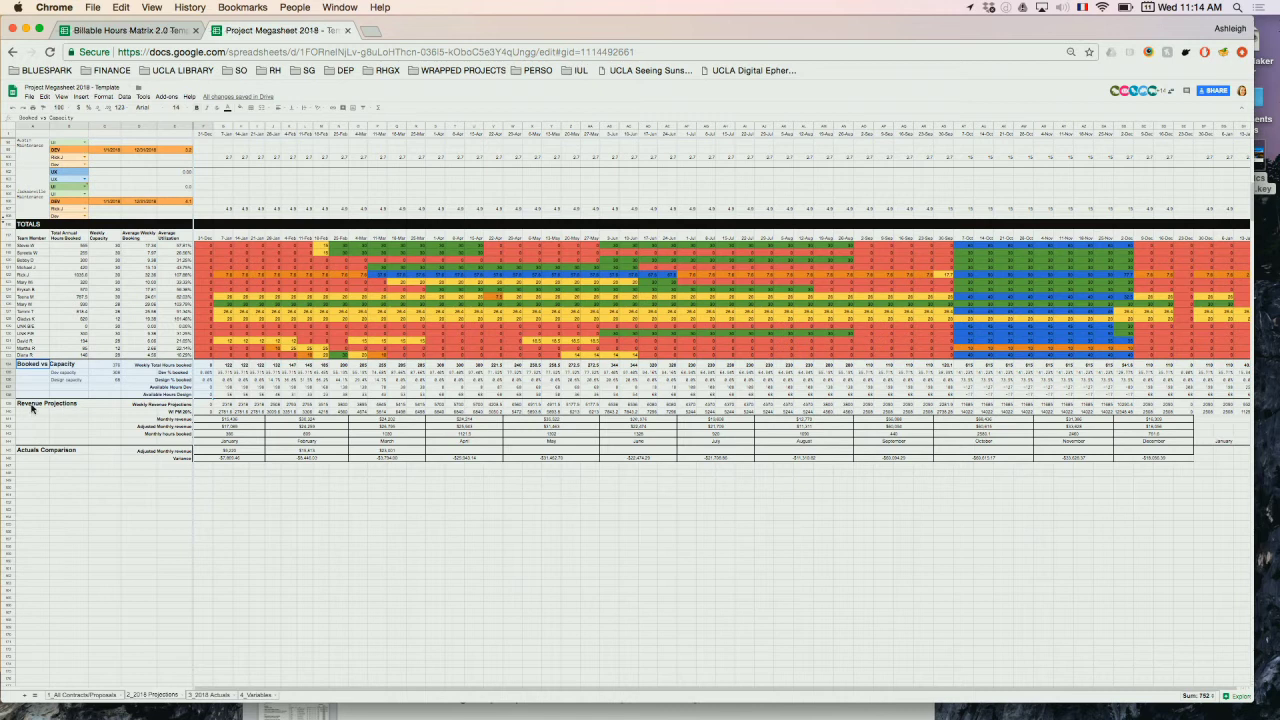
pyautogui.moveTo(32, 407); pyautogui.dragTo(221, 440)
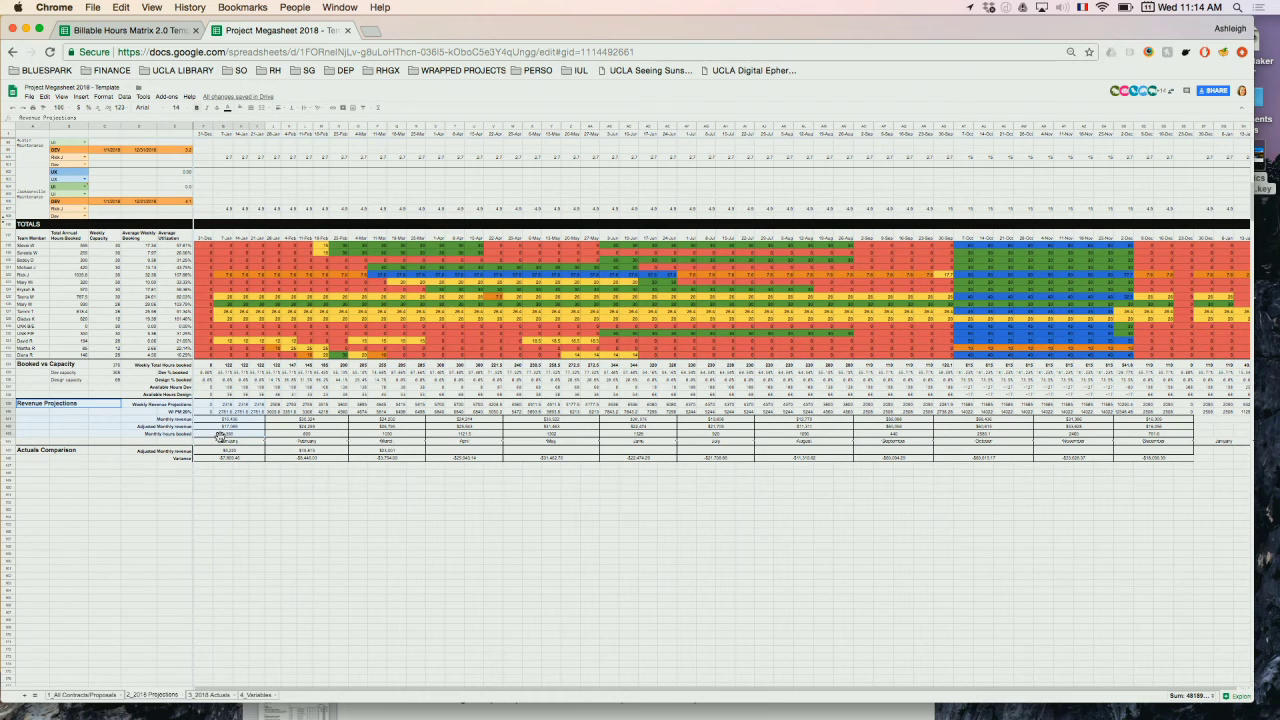
pyautogui.click(54, 453)
pyautogui.moveTo(141, 458); pyautogui.dragTo(192, 465)
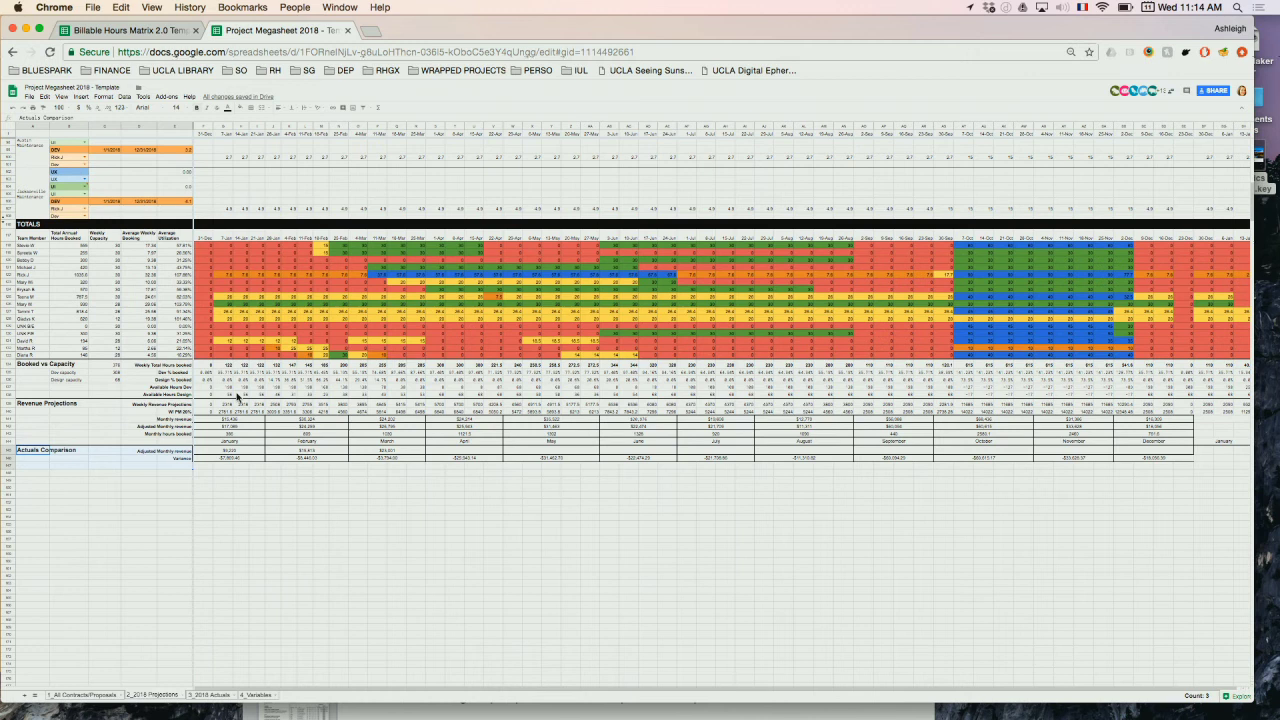
# Return to the first rows of the projections sheet and enlarge the view until the project rows are readable.
pyautogui.scroll(15, 237, 397)
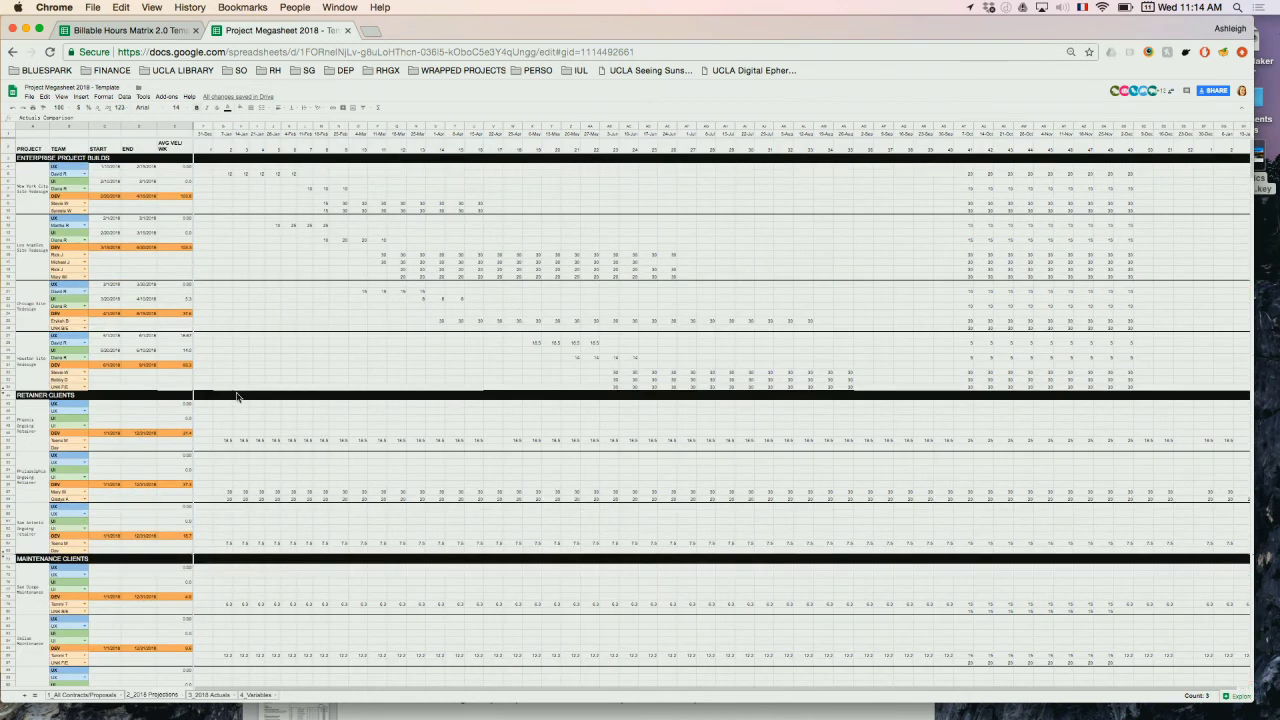
pyautogui.press('super+equal')
pyautogui.press('super+equal')
pyautogui.press('super+equal')
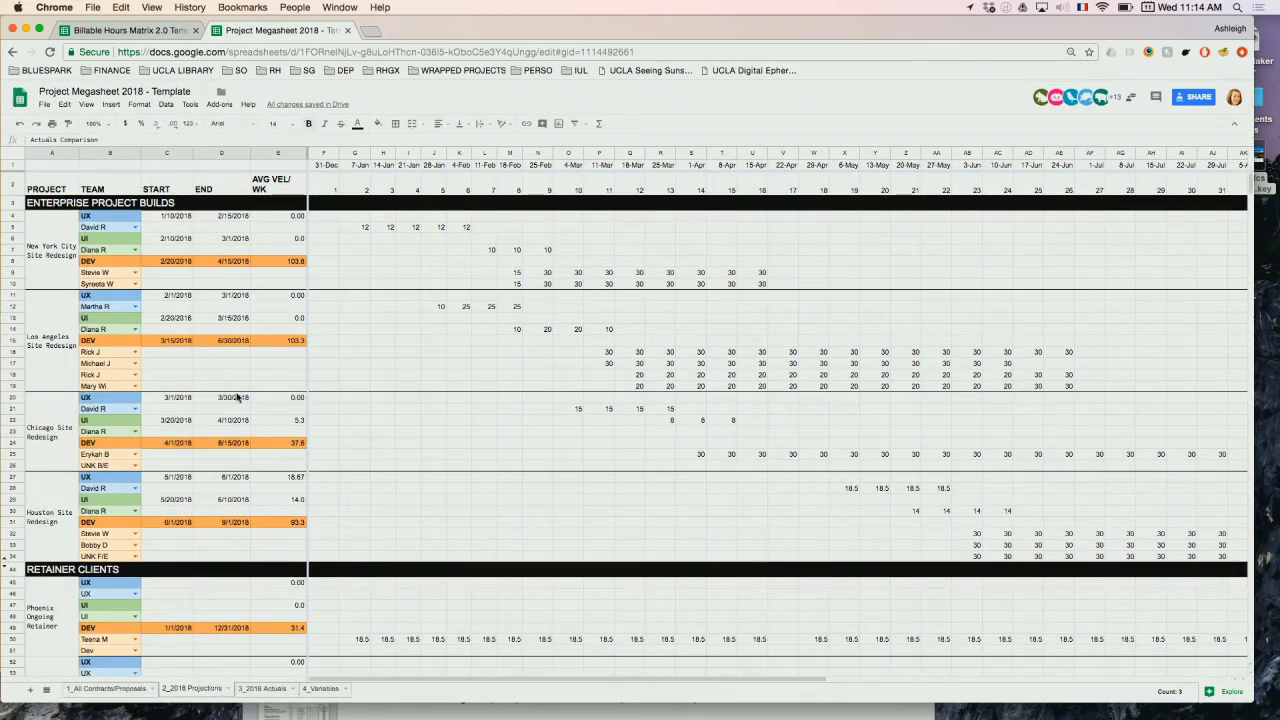
pyautogui.press('super+equal')
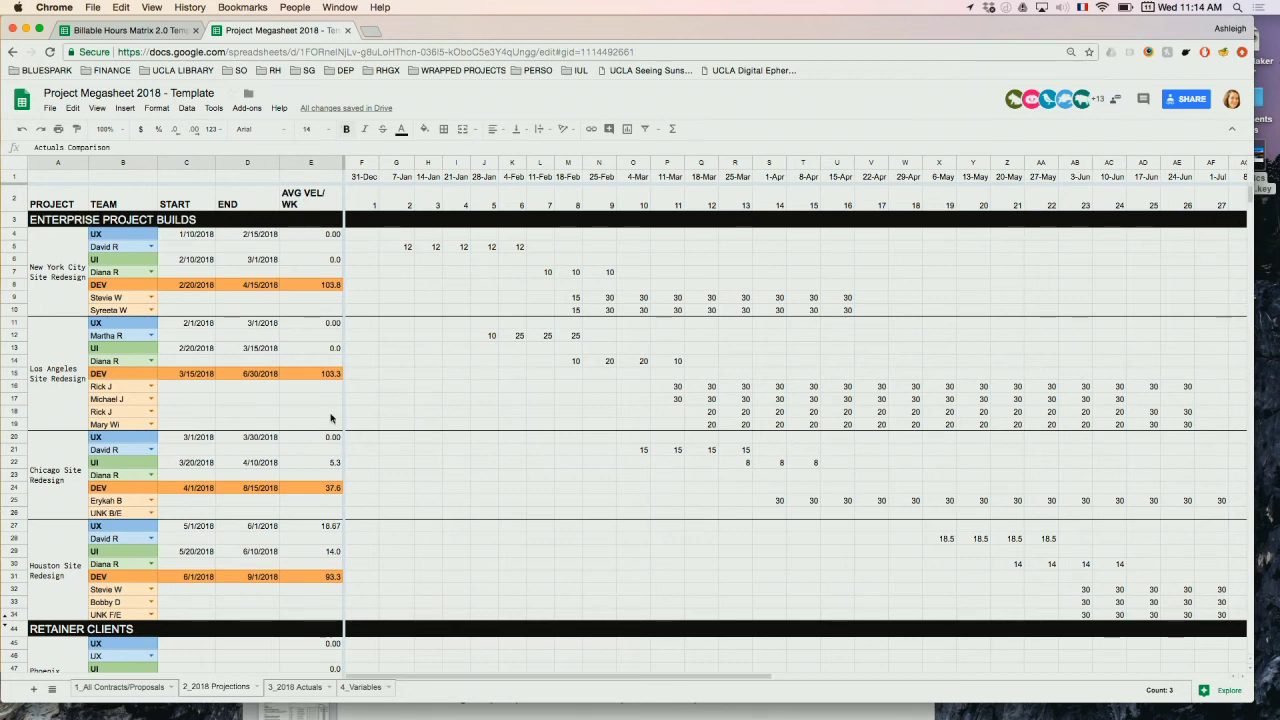
# Highlight the Houston Site Redesign's team, start, end and average velocity cells, and clear the highlight.
pyautogui.scroll(-2, 398, 510)
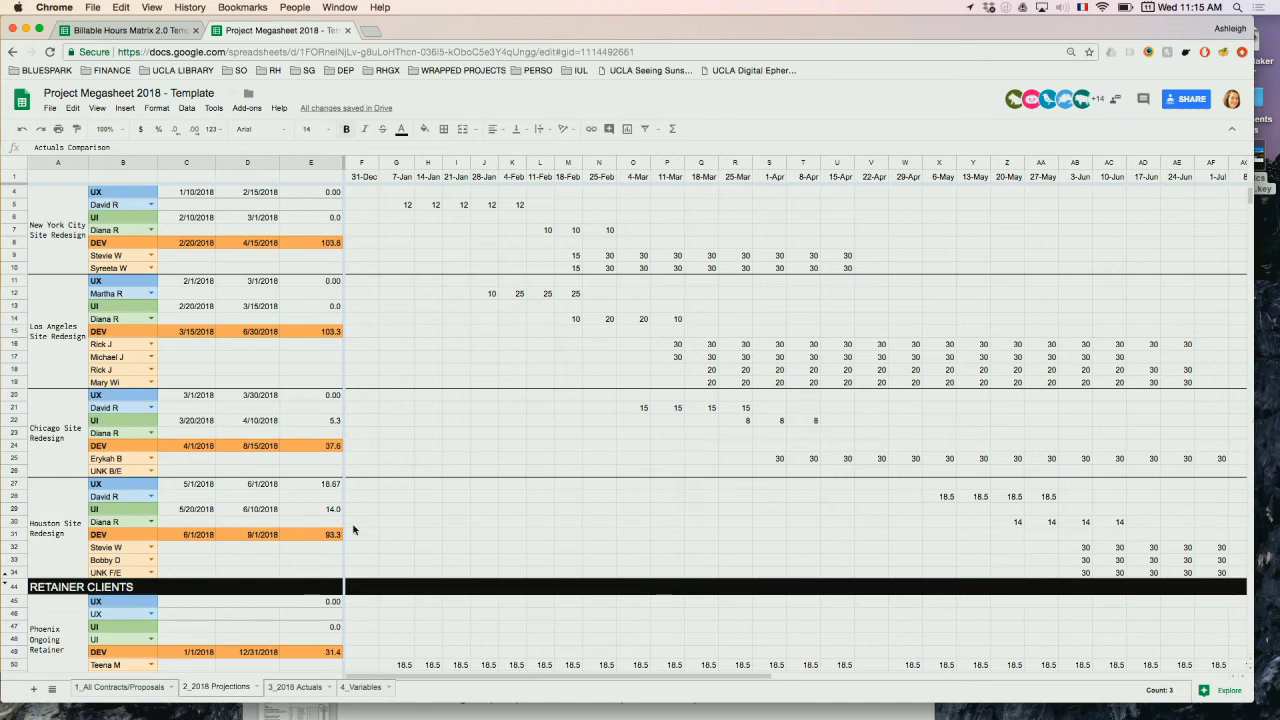
pyautogui.scroll(-1, 353, 530)
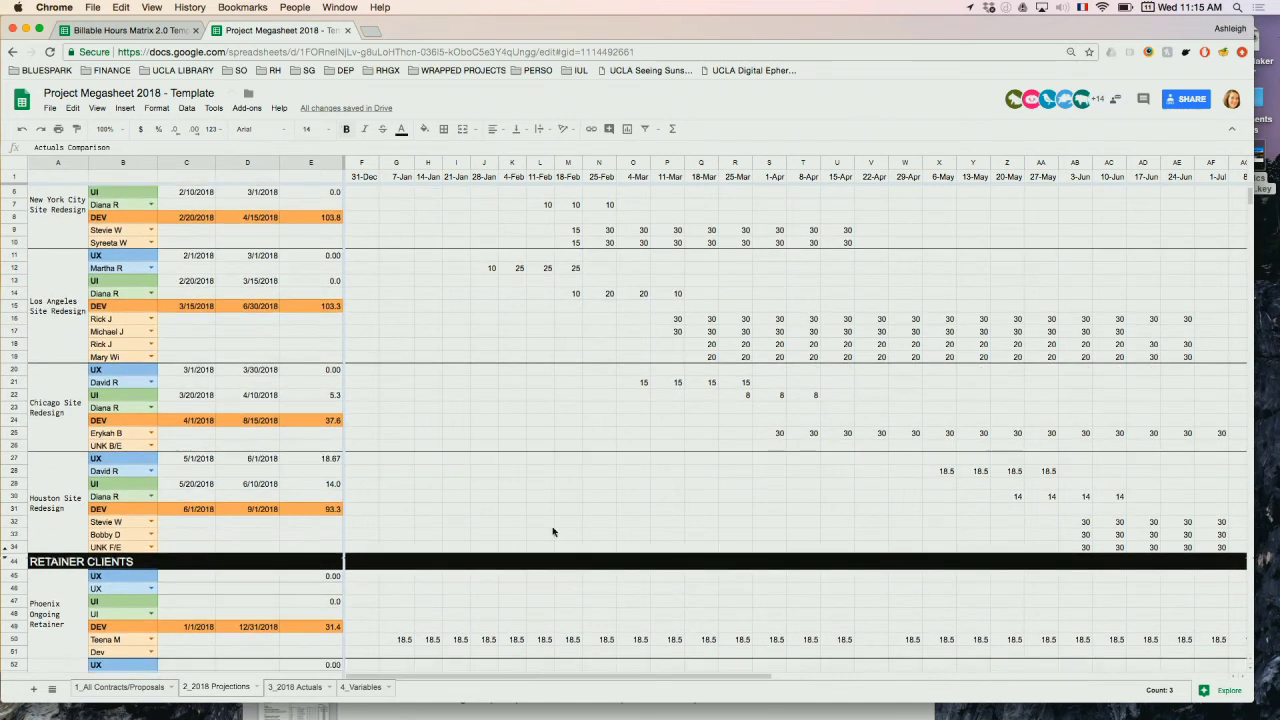
pyautogui.hscroll(3, 553, 532)
pyautogui.hscroll(3, 553, 530)
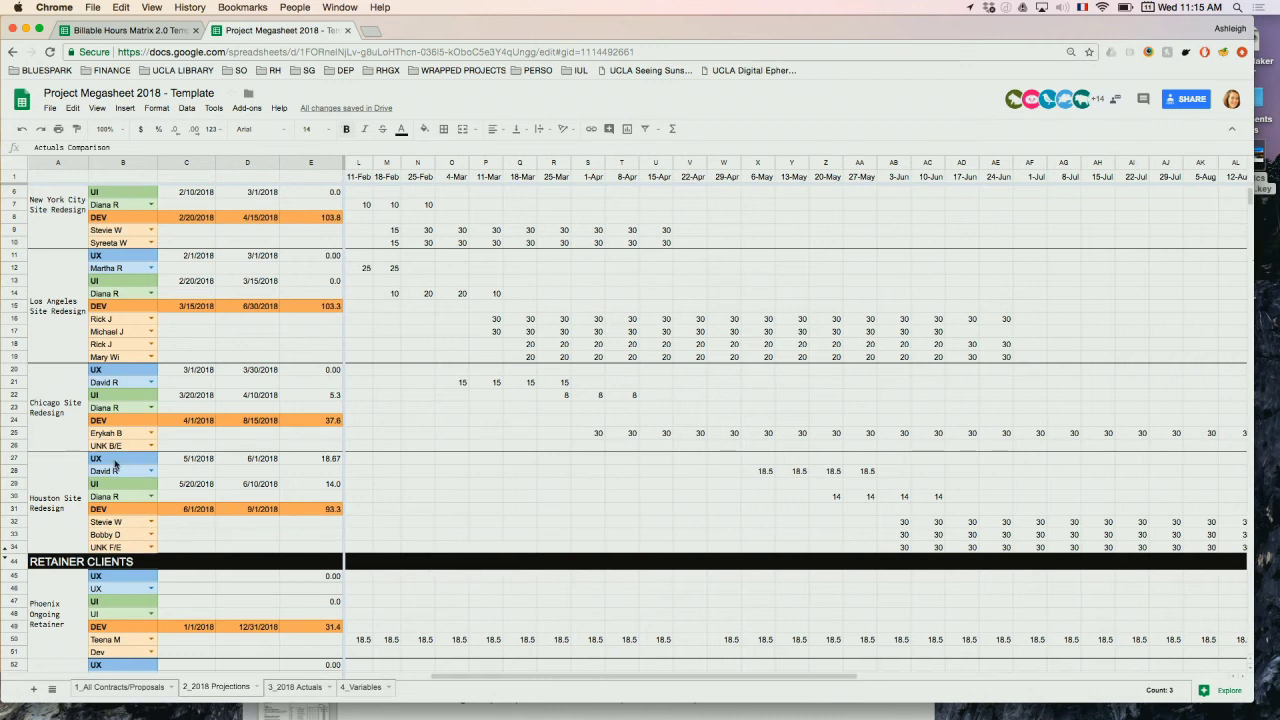
pyautogui.click(48, 466)
pyautogui.moveTo(48, 466); pyautogui.dragTo(336, 508)
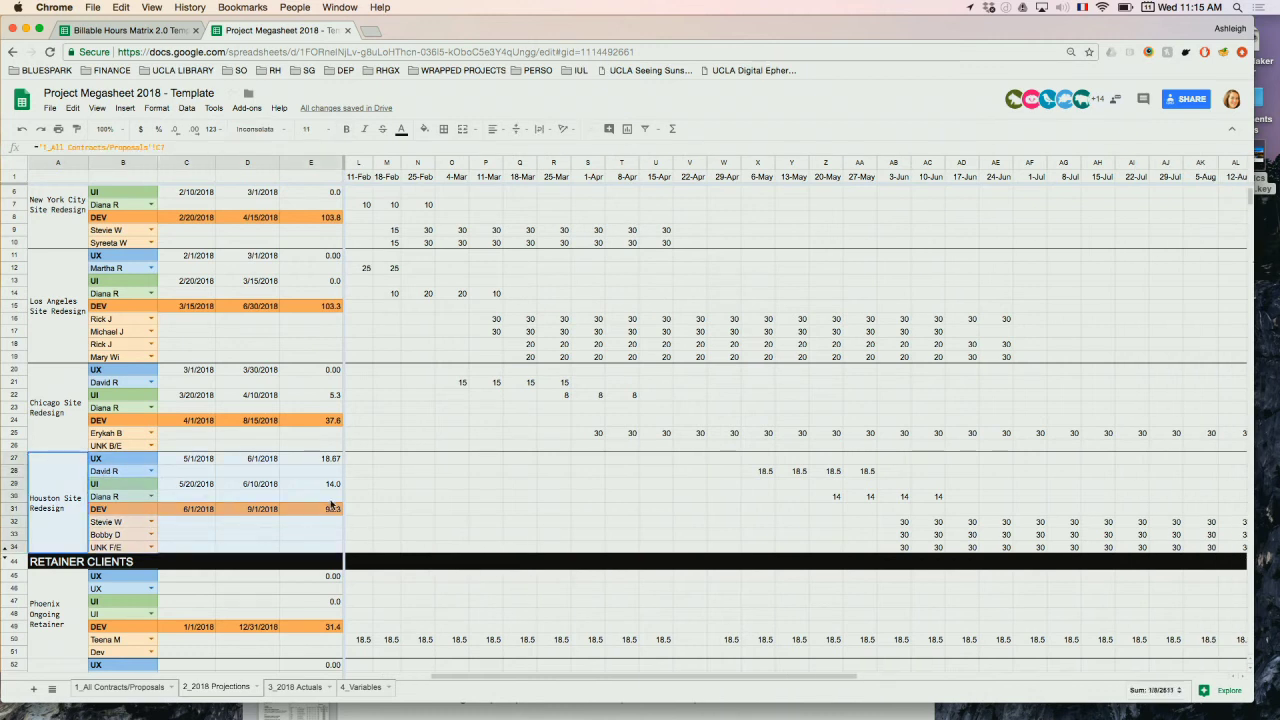
pyautogui.click(397, 508)
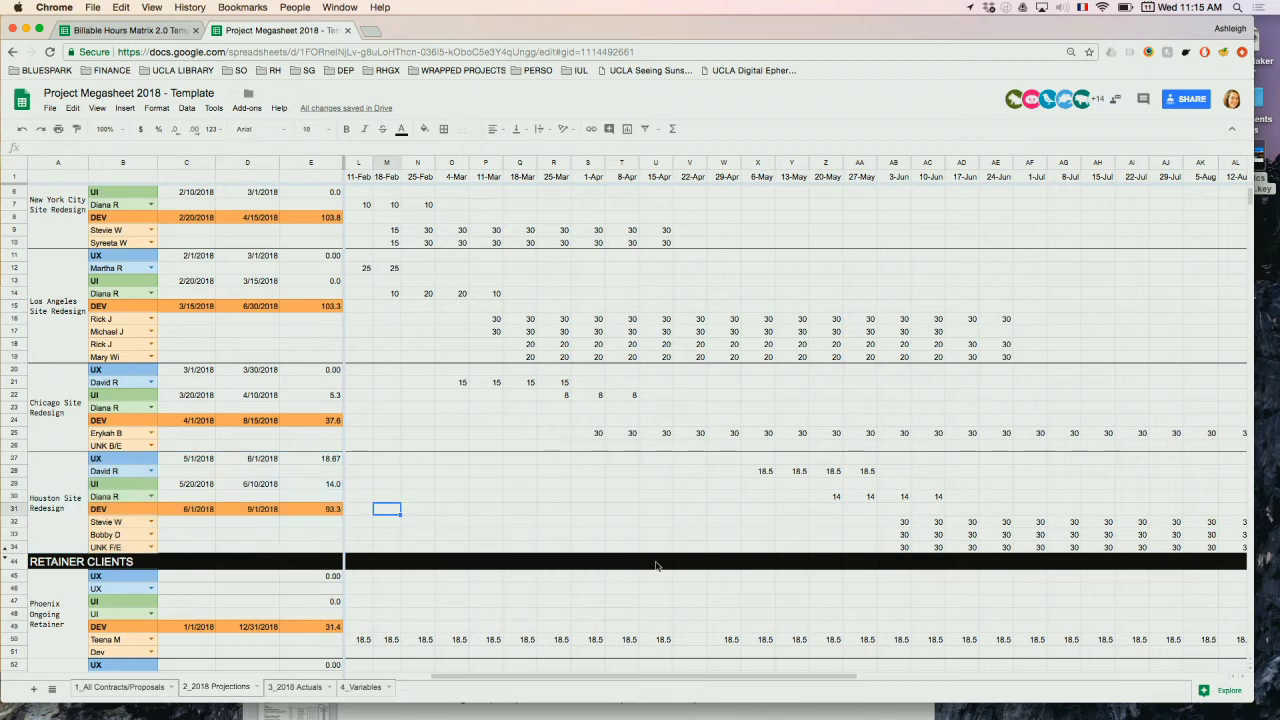
# Highlight the Houston Site Redesign's UX row and show its UX designer choices, keeping the current assignment.
pyautogui.hscroll(6, 670, 560)
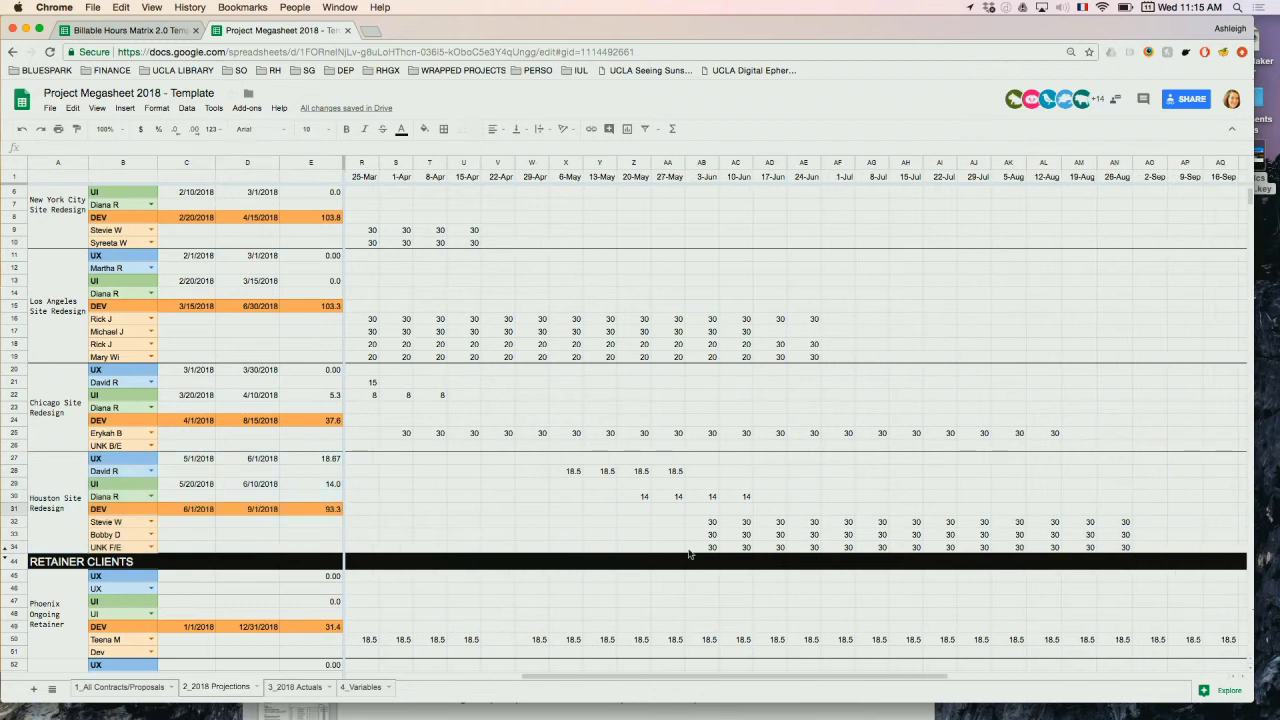
pyautogui.click(106, 462)
pyautogui.click(16, 458)
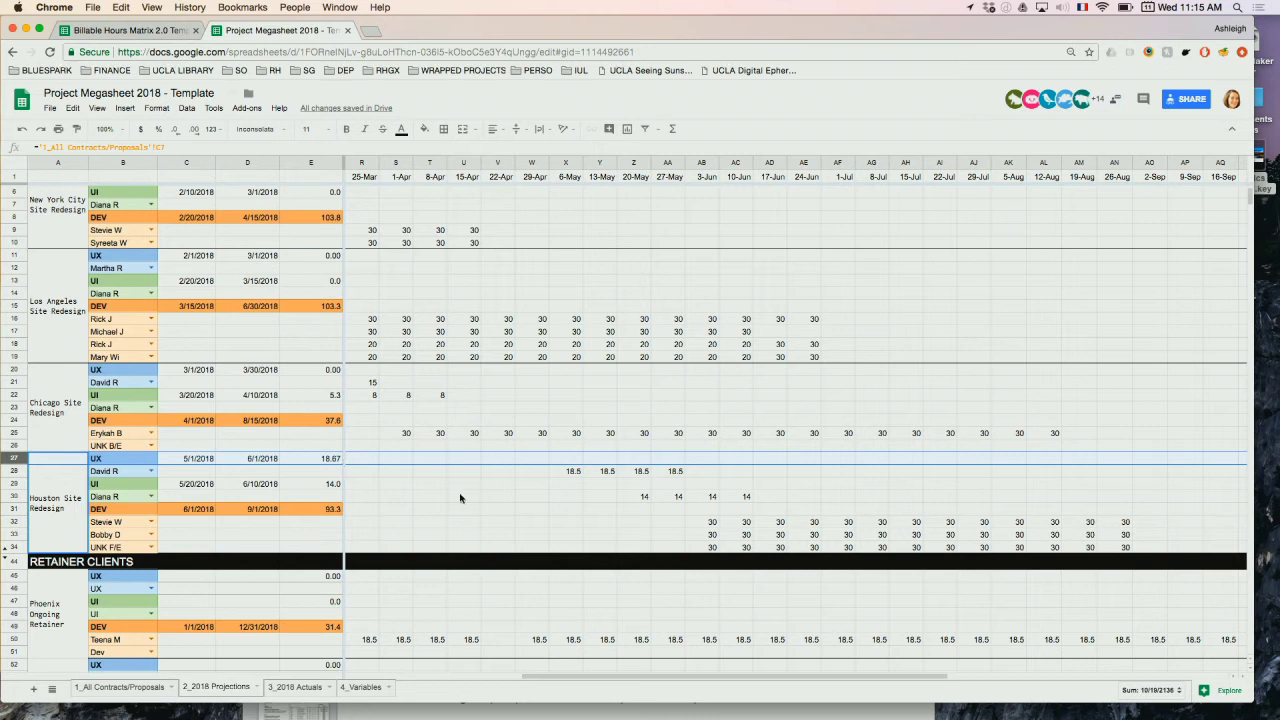
pyautogui.click(137, 477)
pyautogui.click(151, 470)
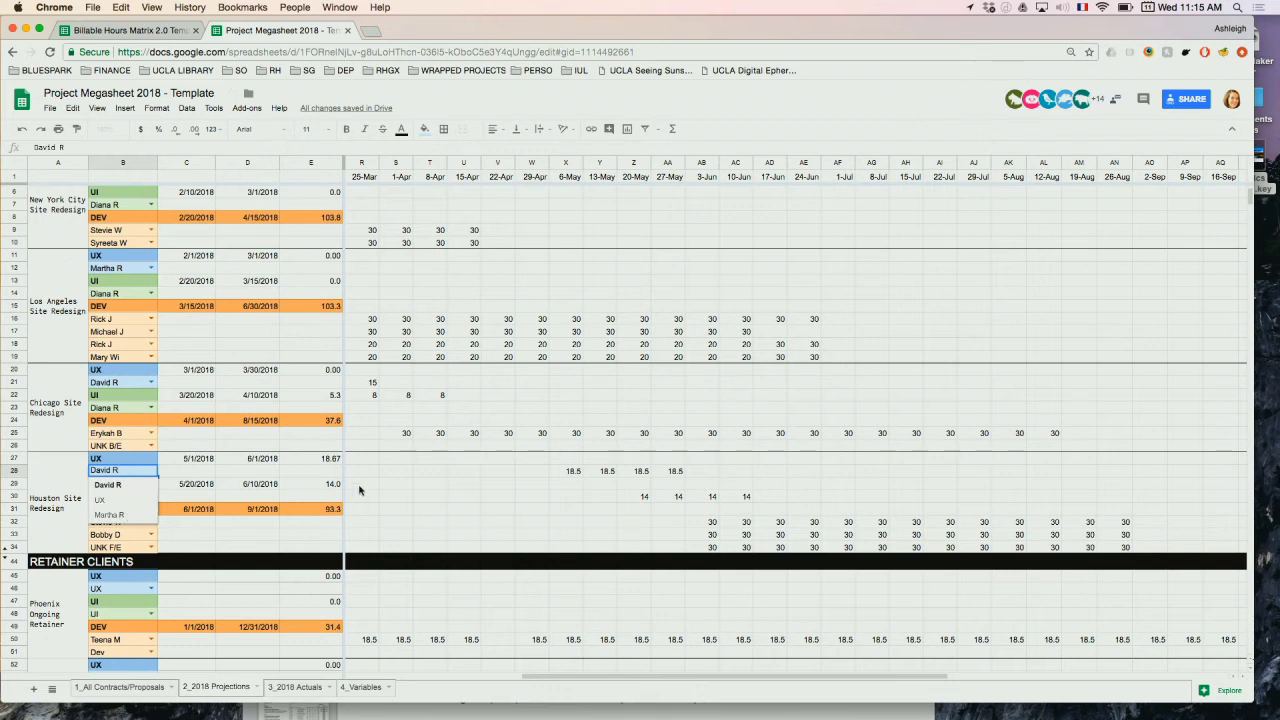
pyautogui.click(434, 474)
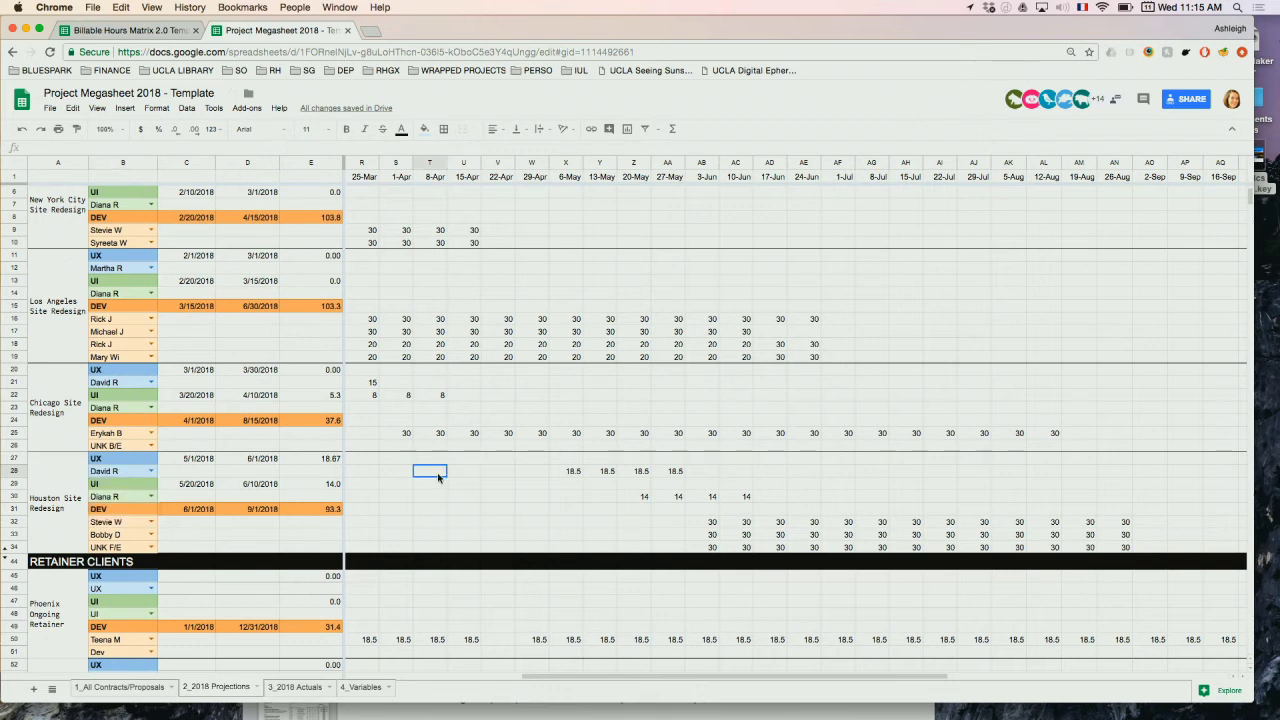
# Select Houston's first weekly UX hours and highlight the 6-May, 13-May, 20-May and 27-May columns in turn.
pyautogui.click(563, 474)
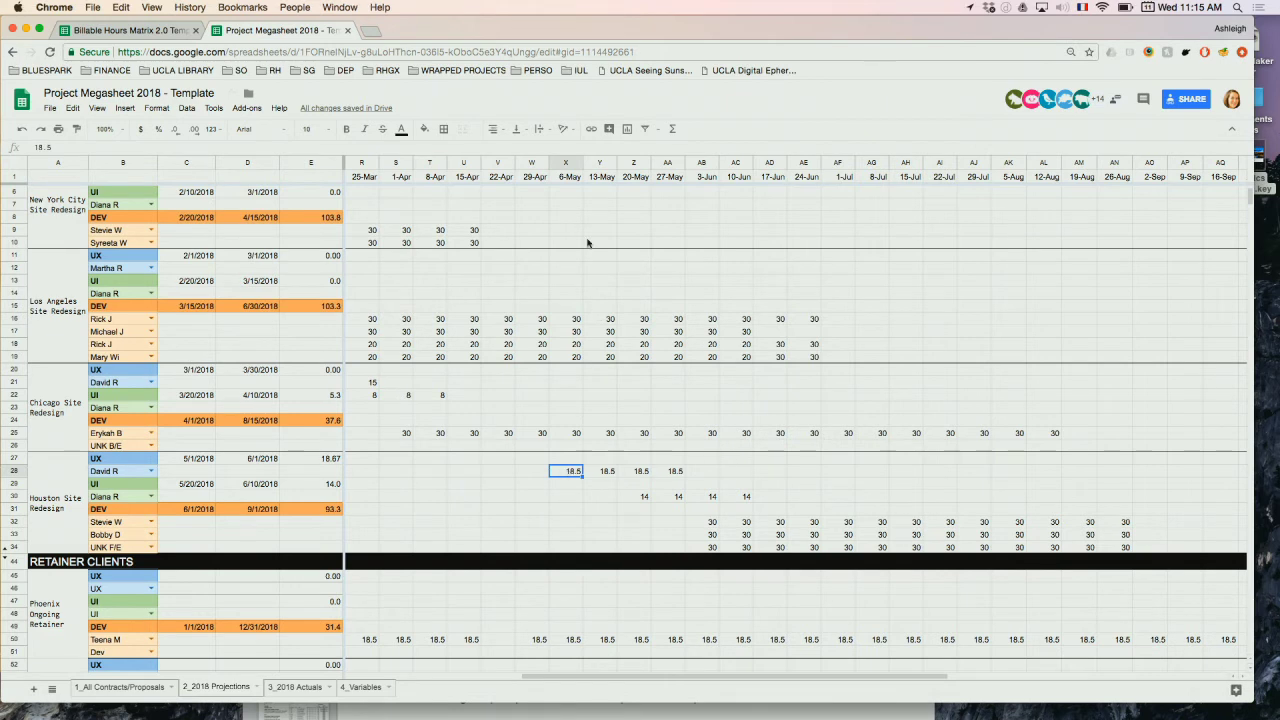
pyautogui.click(567, 163)
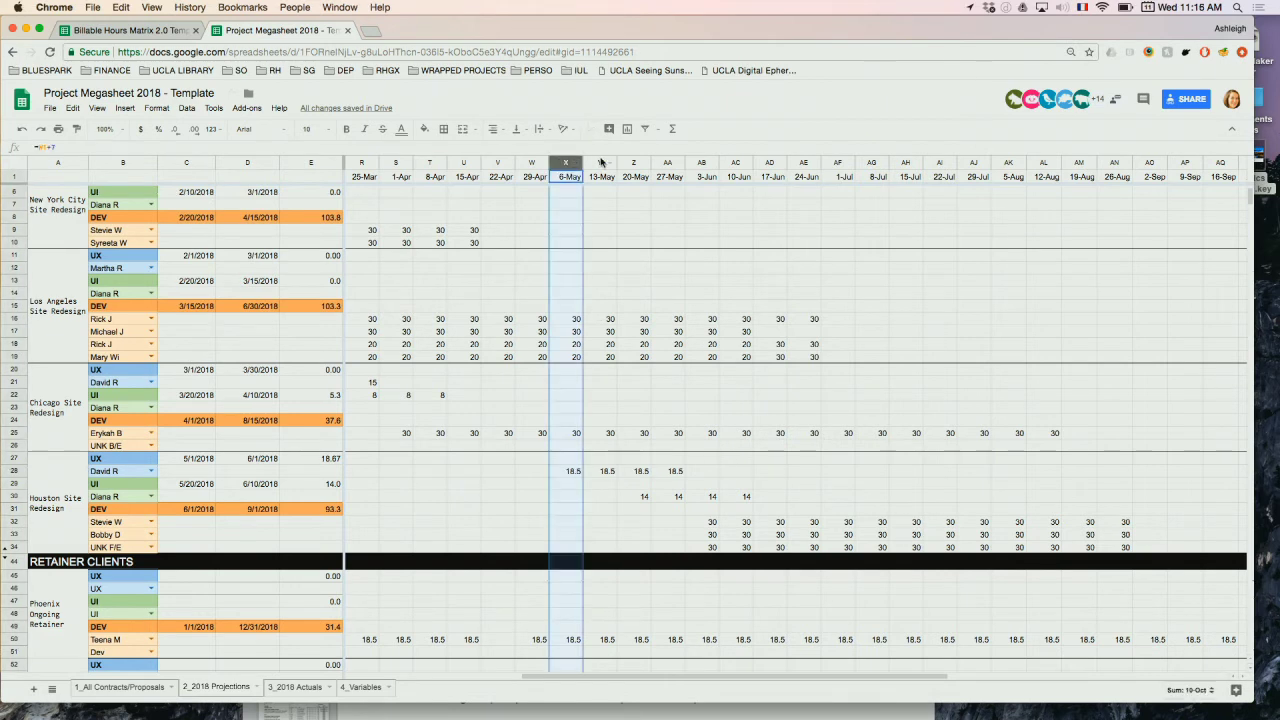
pyautogui.click(601, 163)
pyautogui.click(633, 163)
pyautogui.click(664, 163)
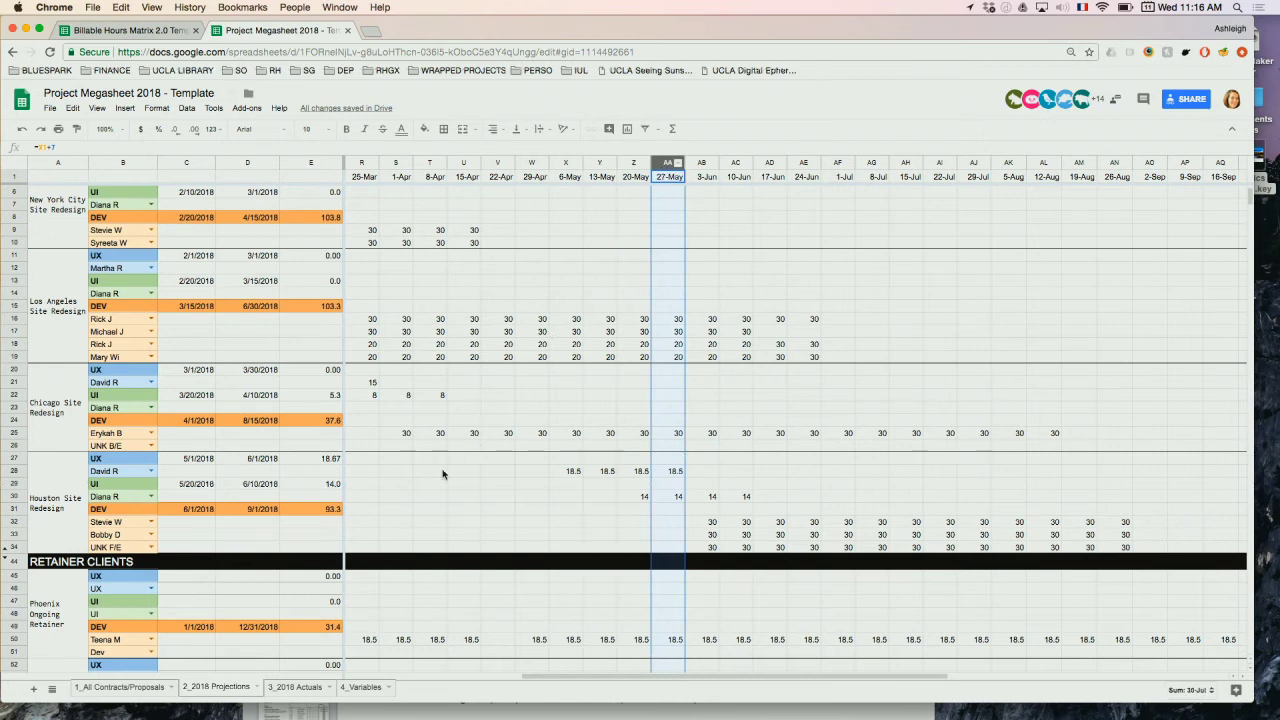
# Show the developer choices for Houston's first DEV team row and its UNK F/E row, keeping both assignments.
pyautogui.scroll(-1, 431, 492)
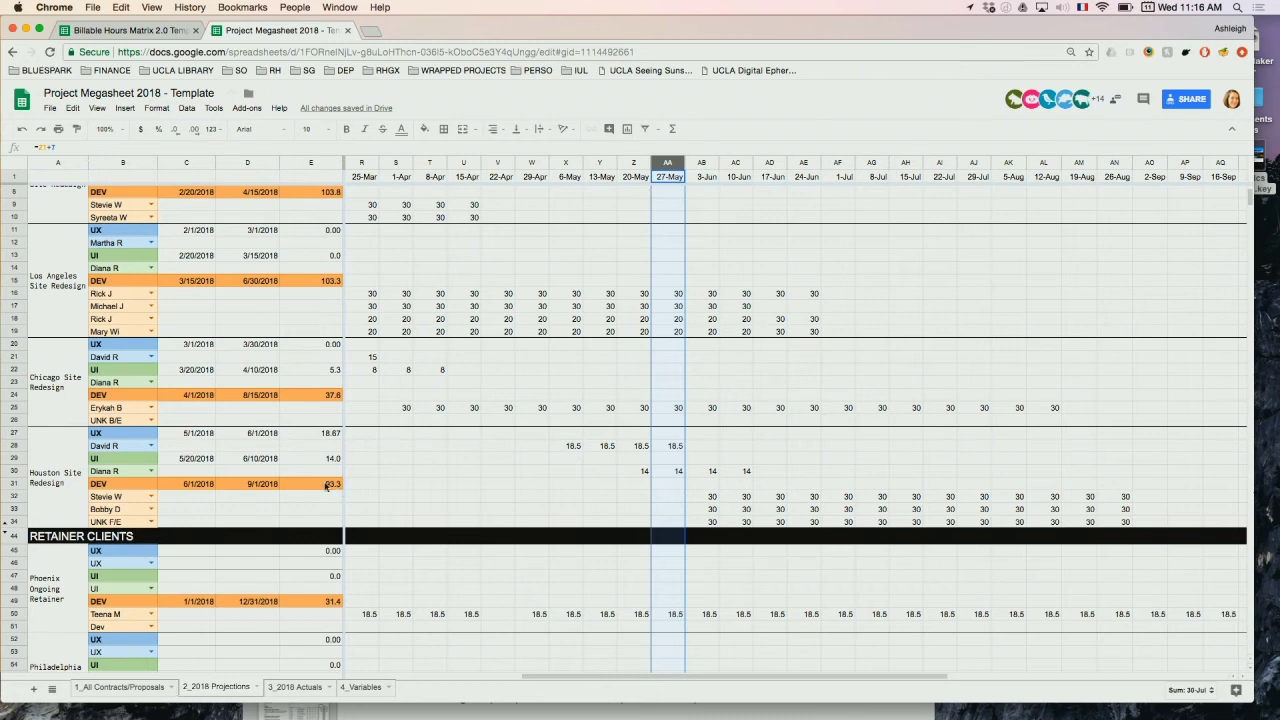
pyautogui.click(151, 497)
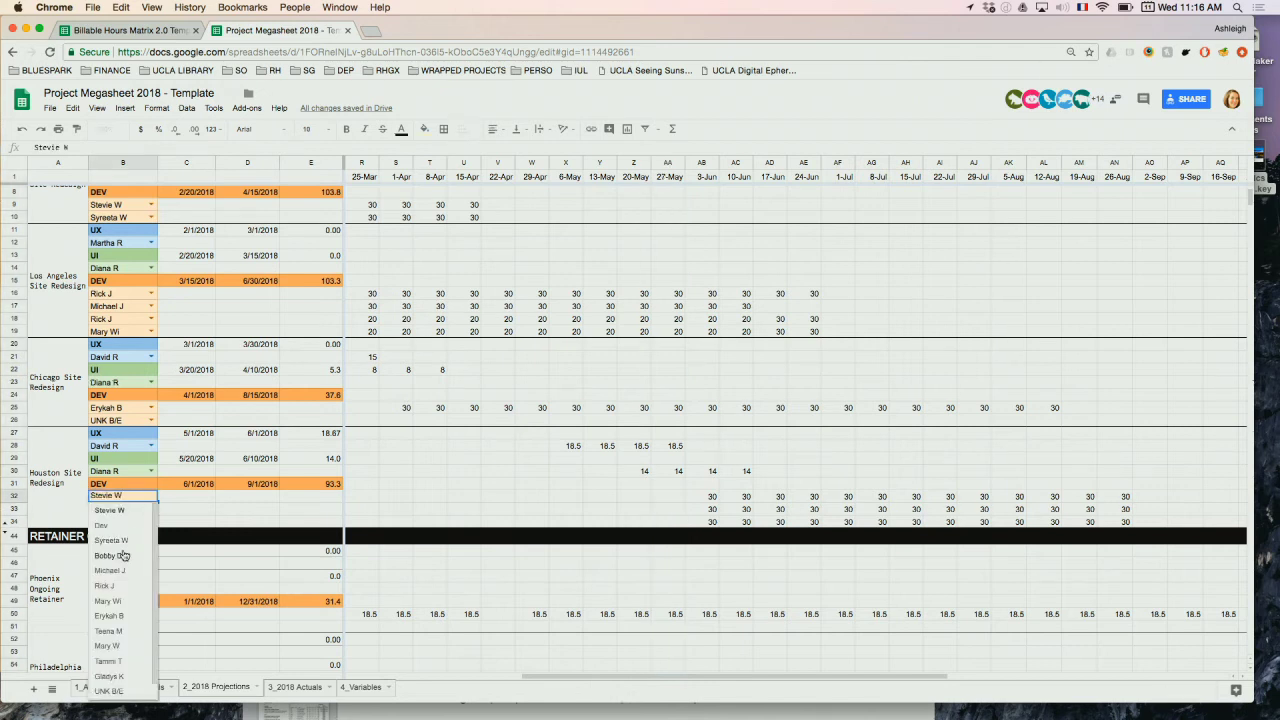
pyautogui.press('Tab')
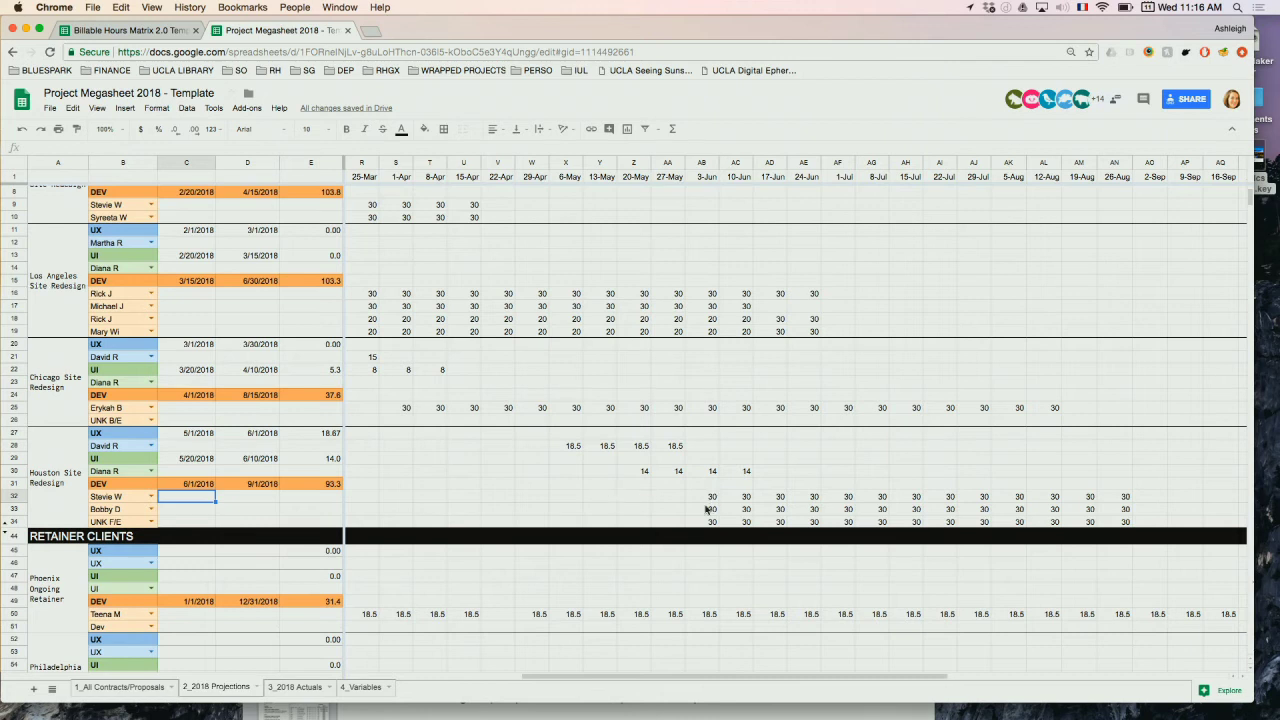
pyautogui.click(151, 521)
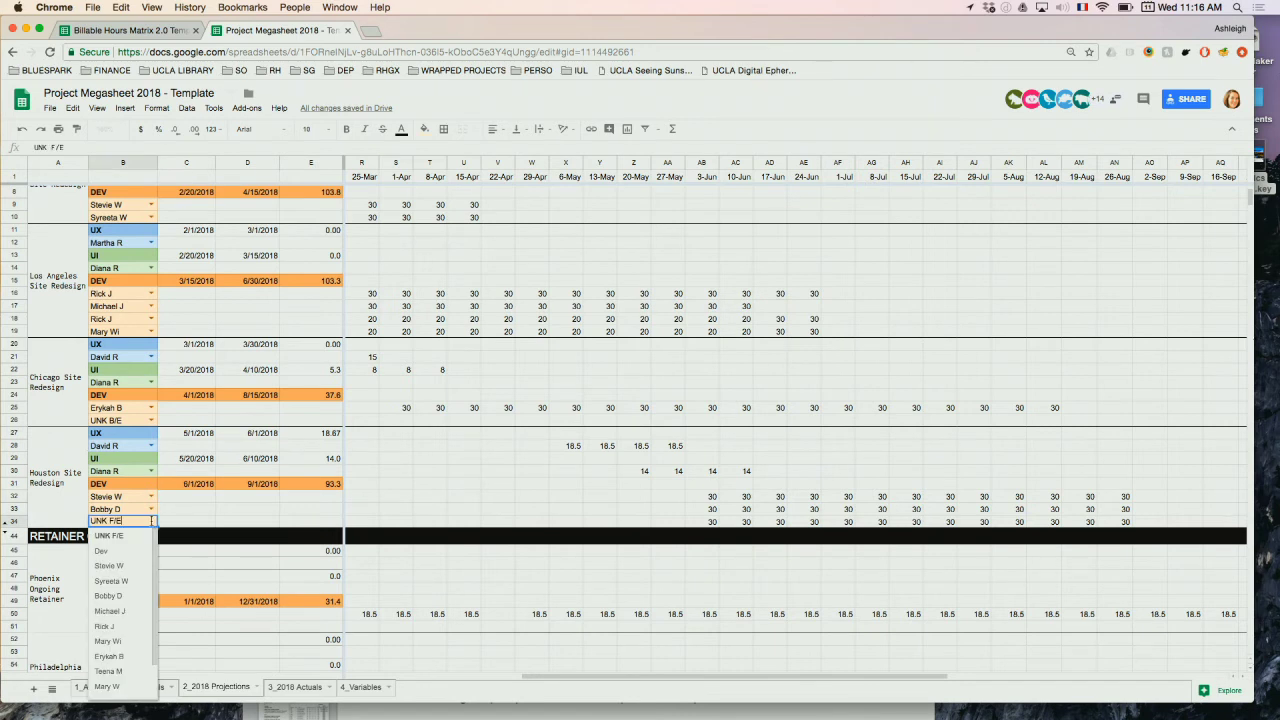
pyautogui.click(228, 522)
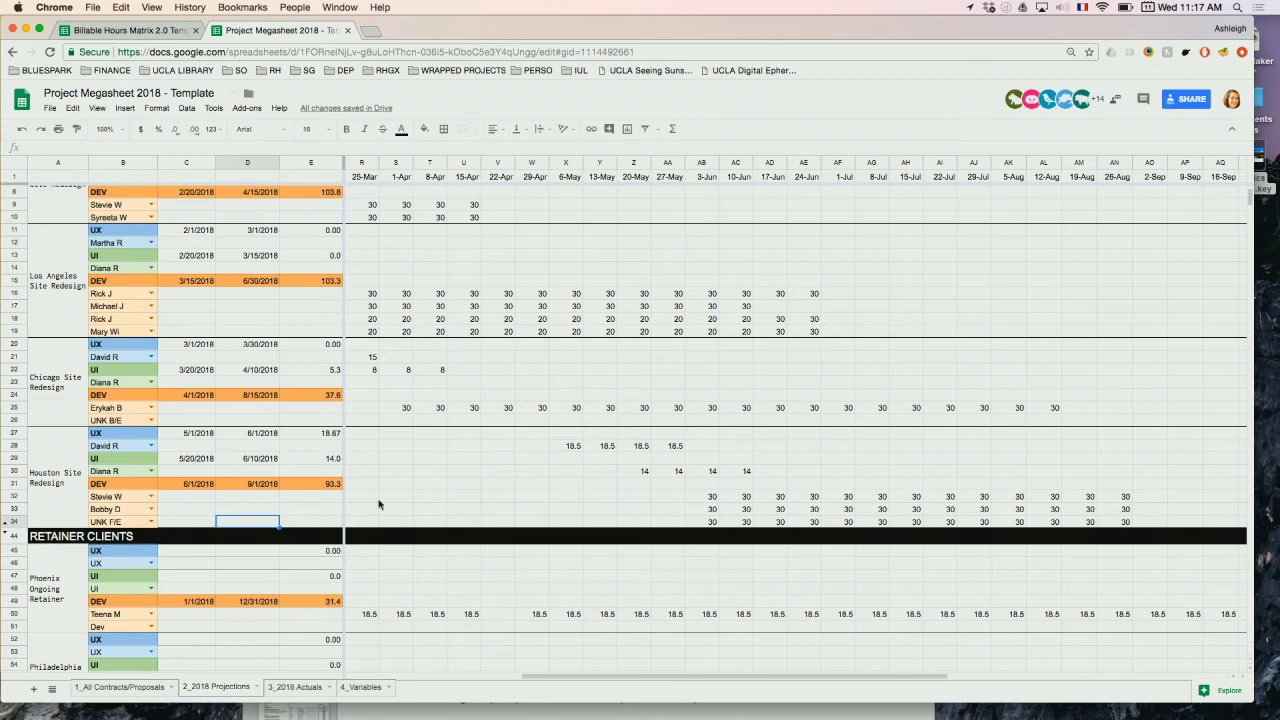
# Look over the Enterprise Project Builds rows again and bring the Retainer Clients rows into view.
pyautogui.scroll(1, 378, 504)
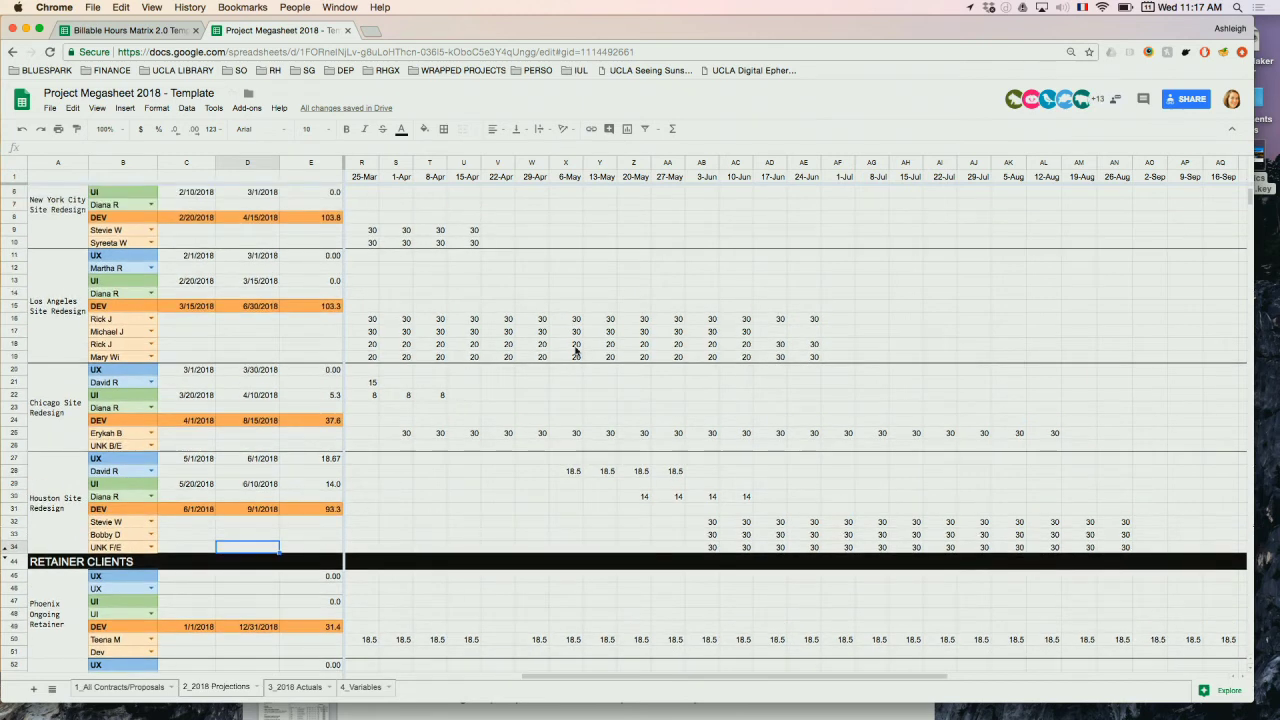
pyautogui.scroll(2, 482, 324)
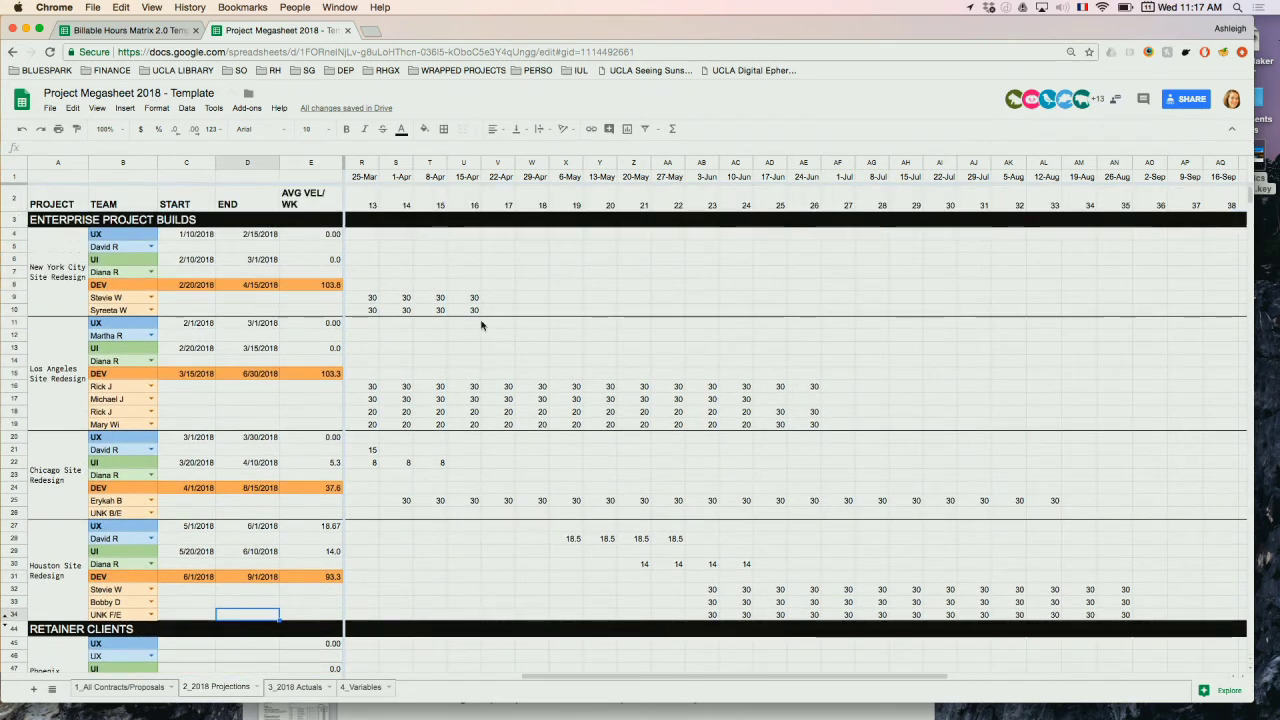
pyautogui.scroll(-1, 481, 324)
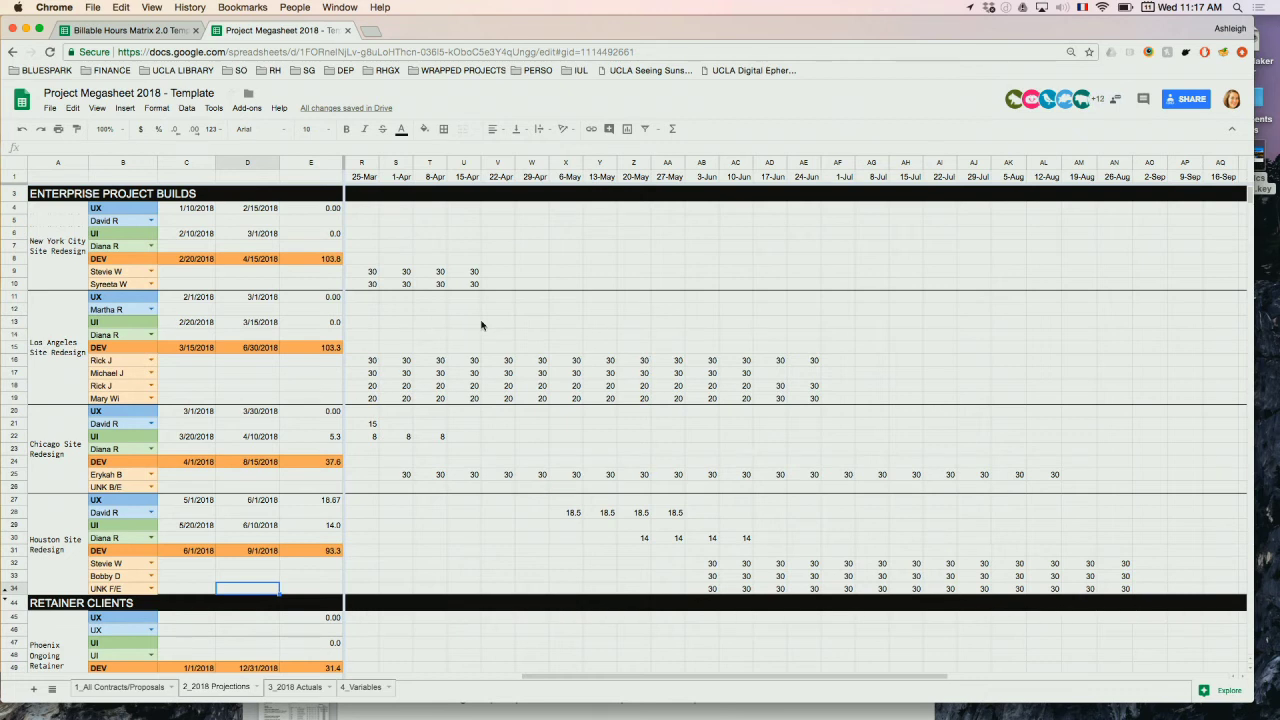
pyautogui.scroll(-1, 481, 324)
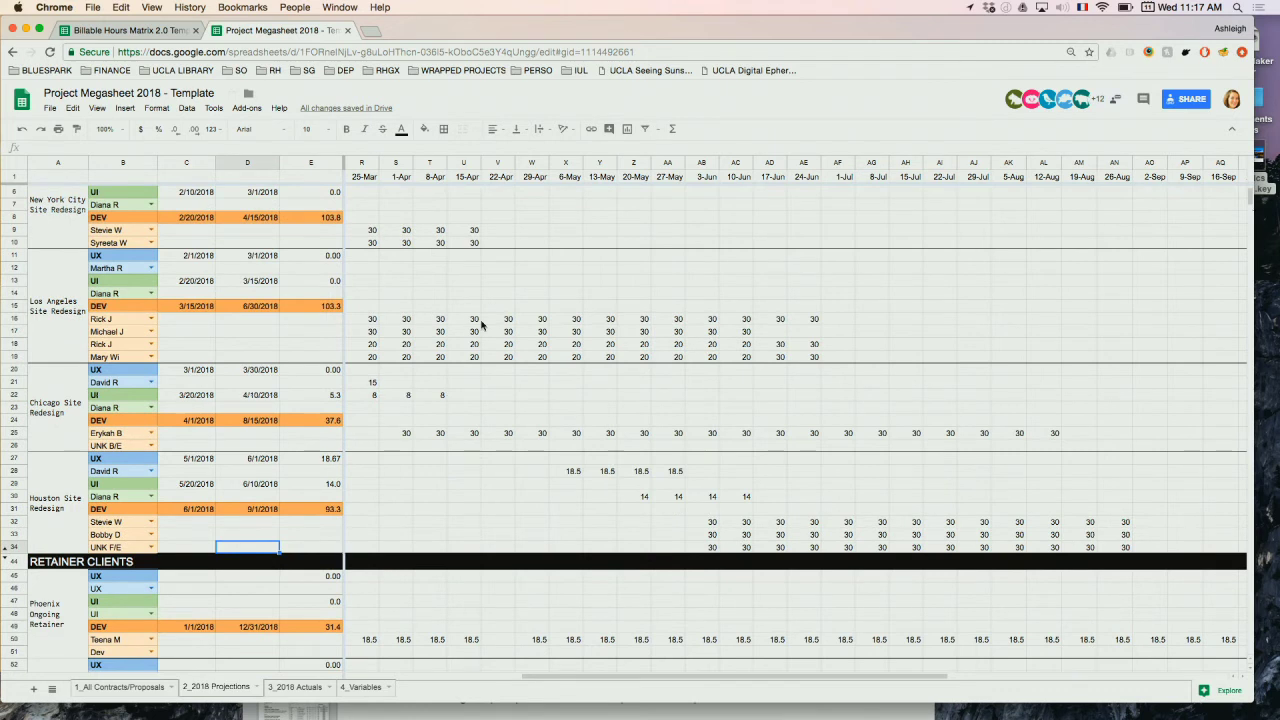
pyautogui.scroll(-5, 481, 324)
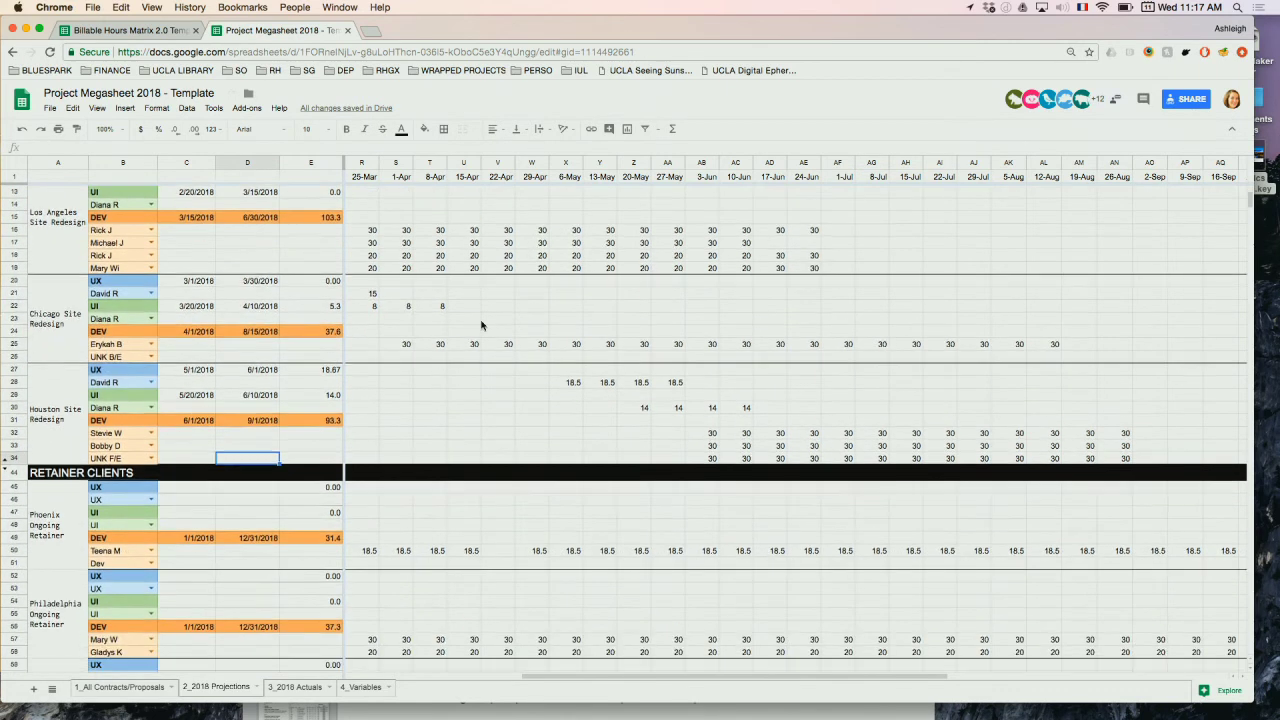
# Highlight the weekly DEV hours of the Phoenix Ongoing Retainer through 17-Jun and the Philadelphia Ongoing Retainer through 5-Aug, both from 25-Mar.
pyautogui.scroll(-1, 481, 324)
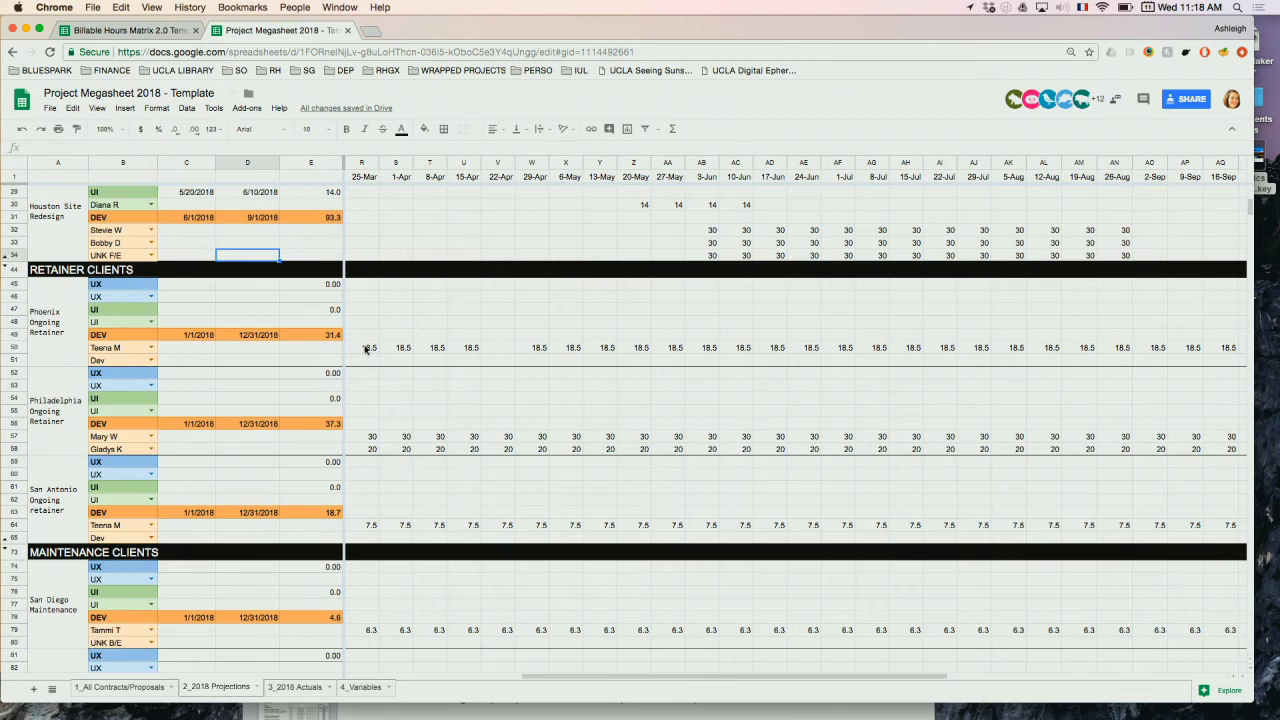
pyautogui.moveTo(366, 348); pyautogui.dragTo(768, 352)
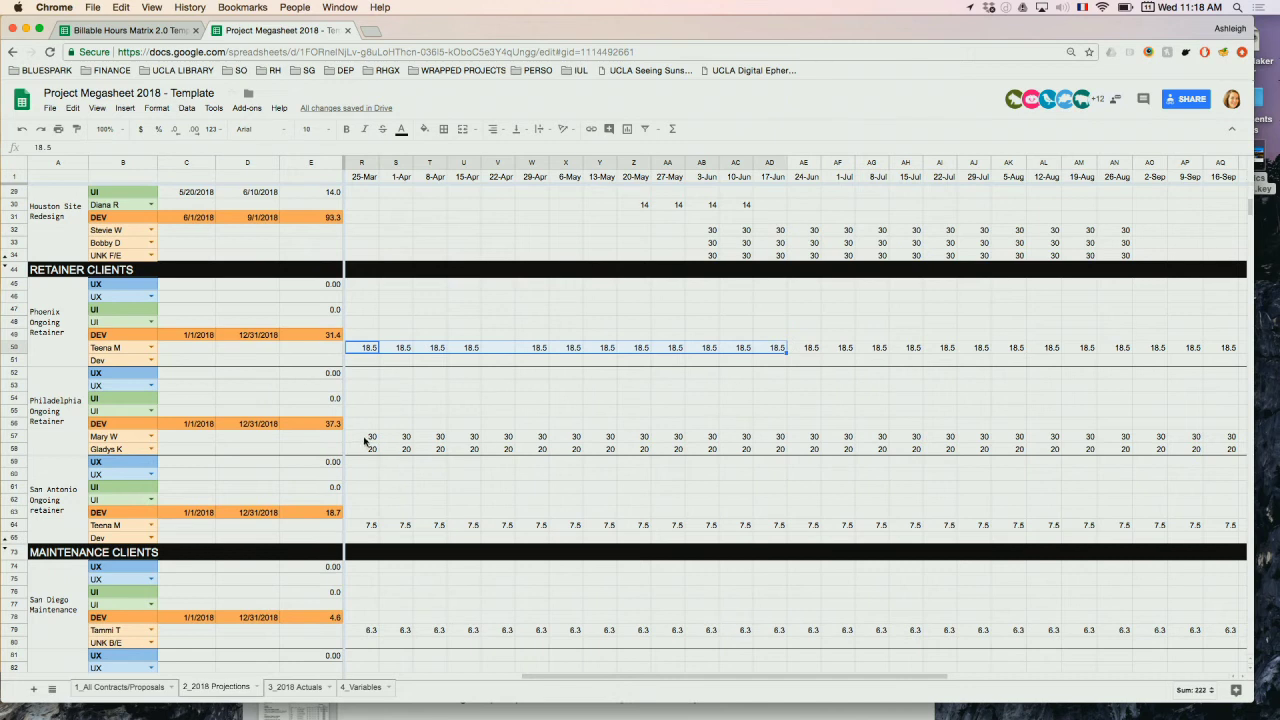
pyautogui.moveTo(366, 440); pyautogui.dragTo(371, 447)
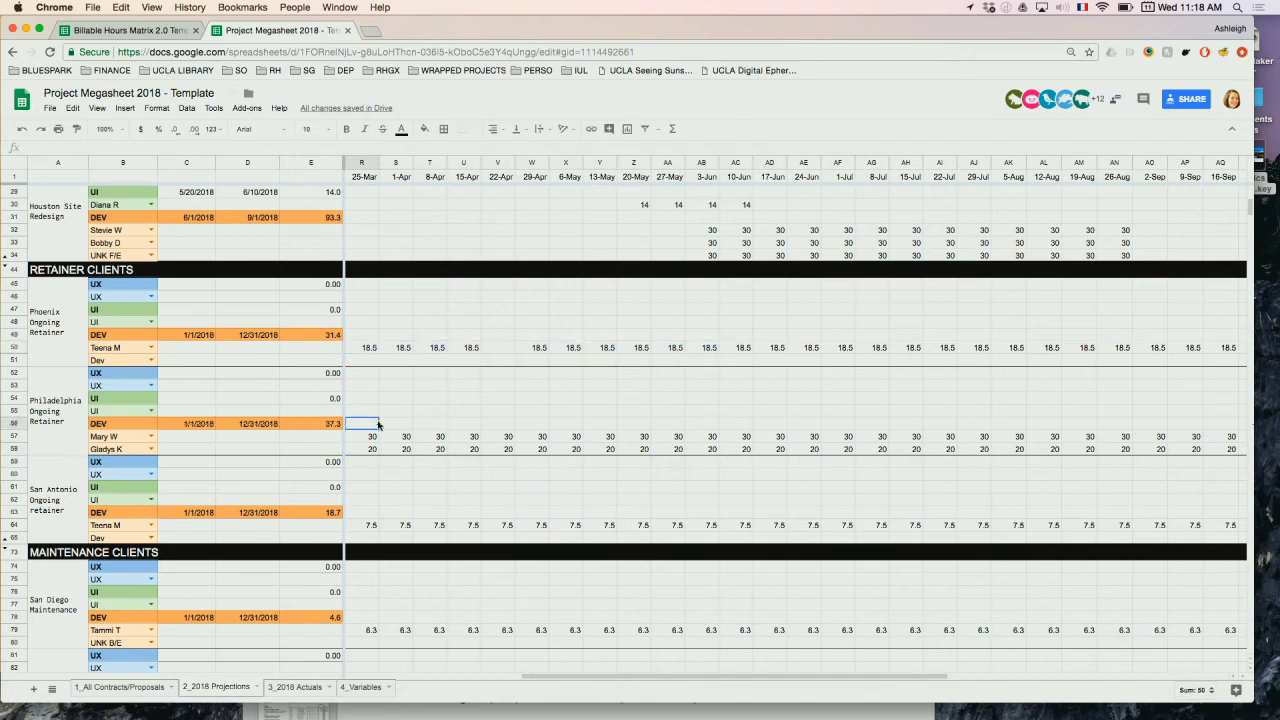
pyautogui.moveTo(371, 437); pyautogui.dragTo(1002, 466)
# In TOTALS, highlight the team members' annual hours, weekly capacity and average weekly booking columns, plus weekly booked hours from 25-Mar to 22-Apr.
pyautogui.scroll(-1, 893, 510)
pyautogui.scroll(-6, 893, 510)
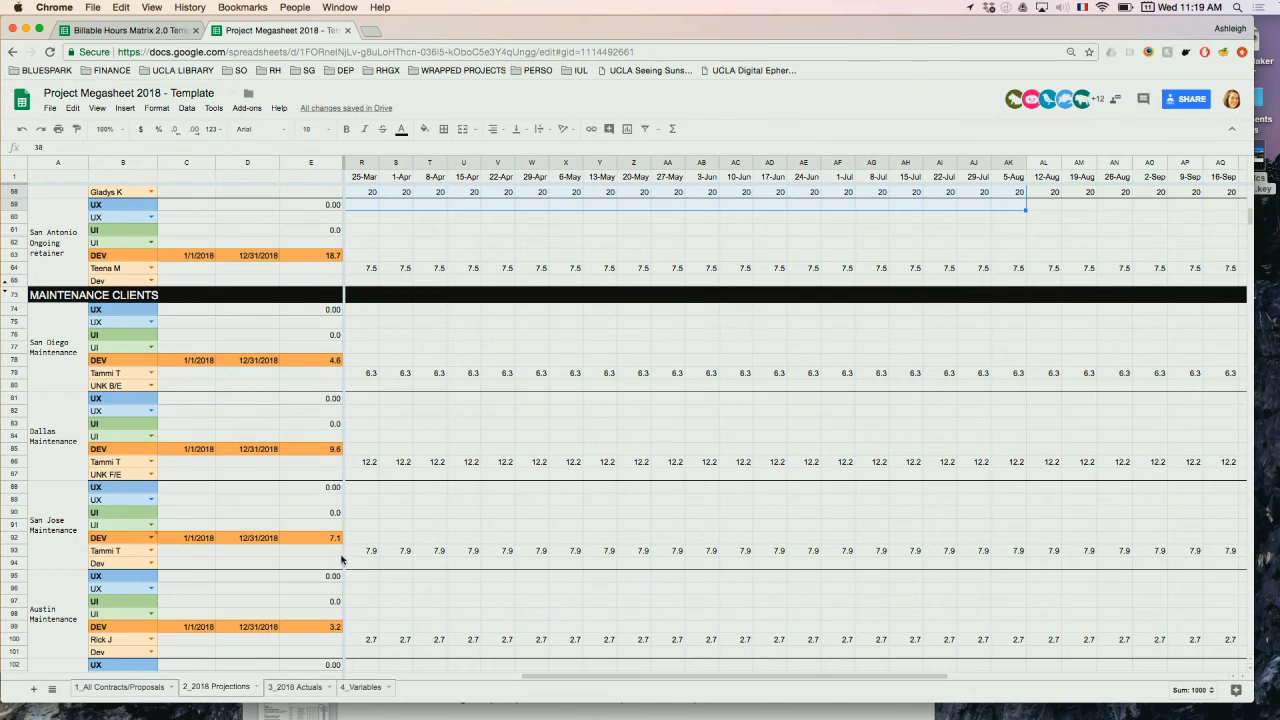
pyautogui.scroll(-5, 532, 556)
pyautogui.scroll(-5, 532, 556)
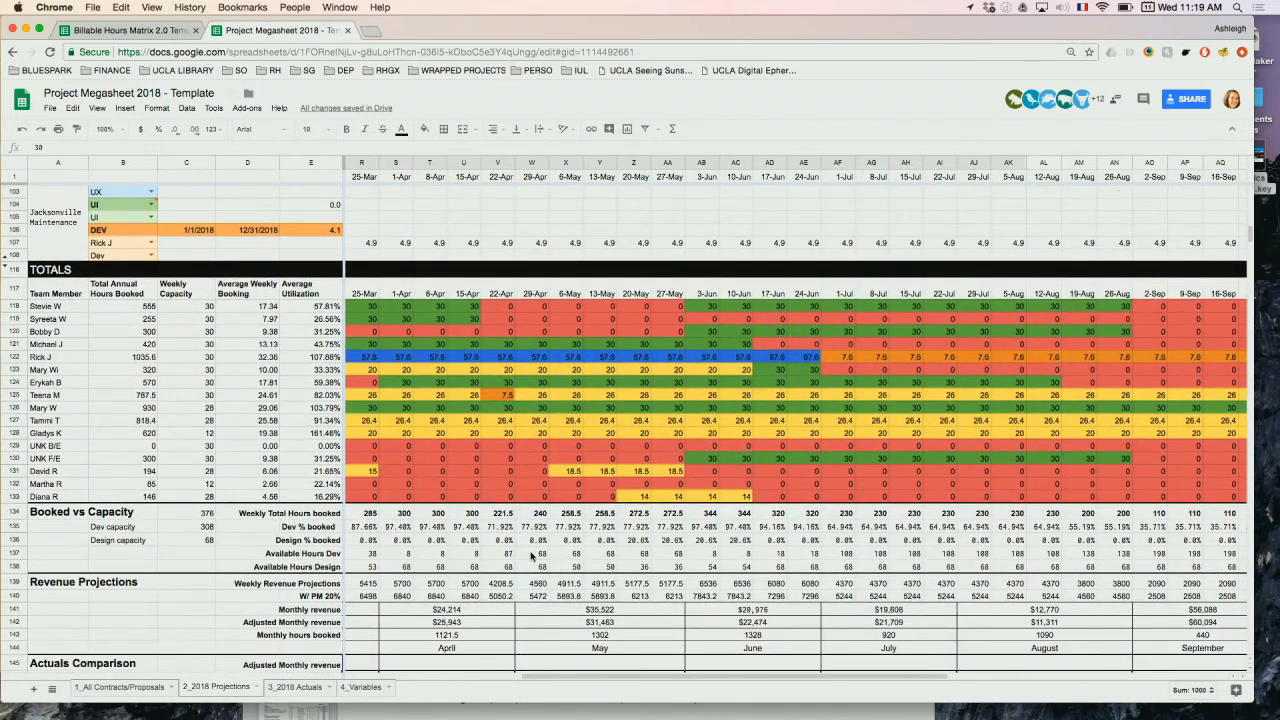
pyautogui.scroll(-3, 532, 556)
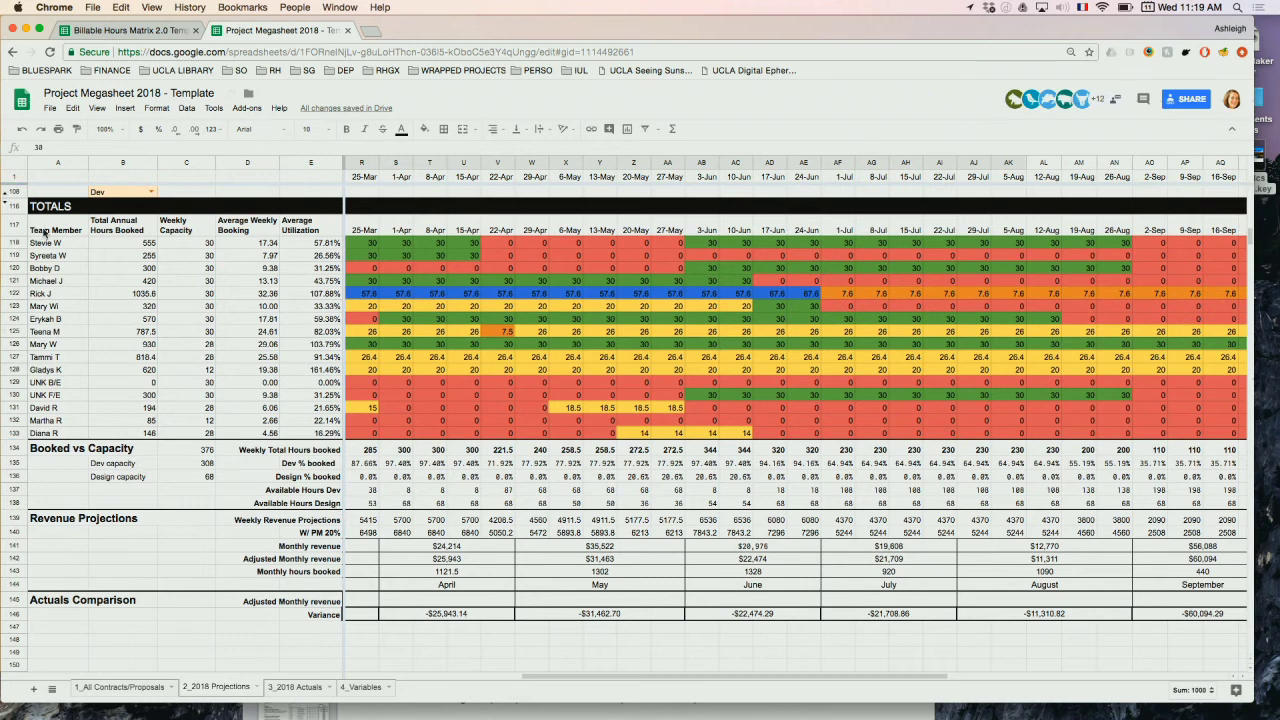
pyautogui.moveTo(58, 222); pyautogui.dragTo(98, 432)
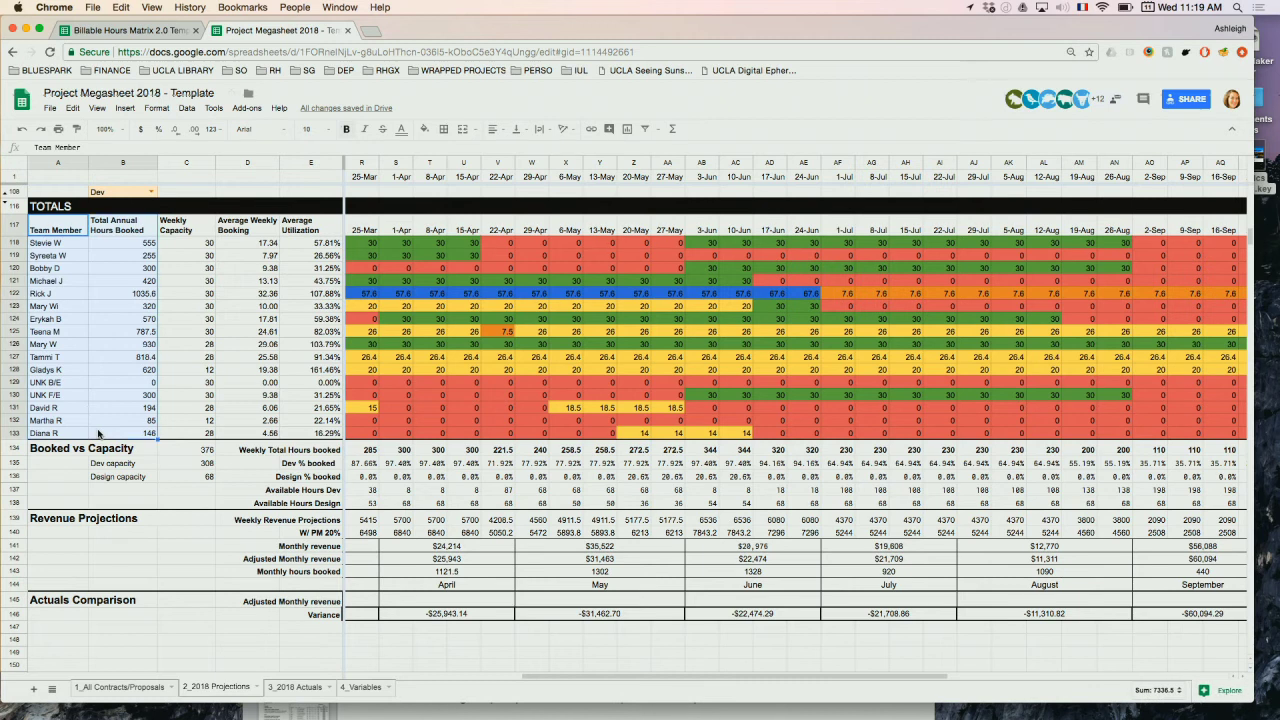
pyautogui.moveTo(194, 230); pyautogui.dragTo(200, 432)
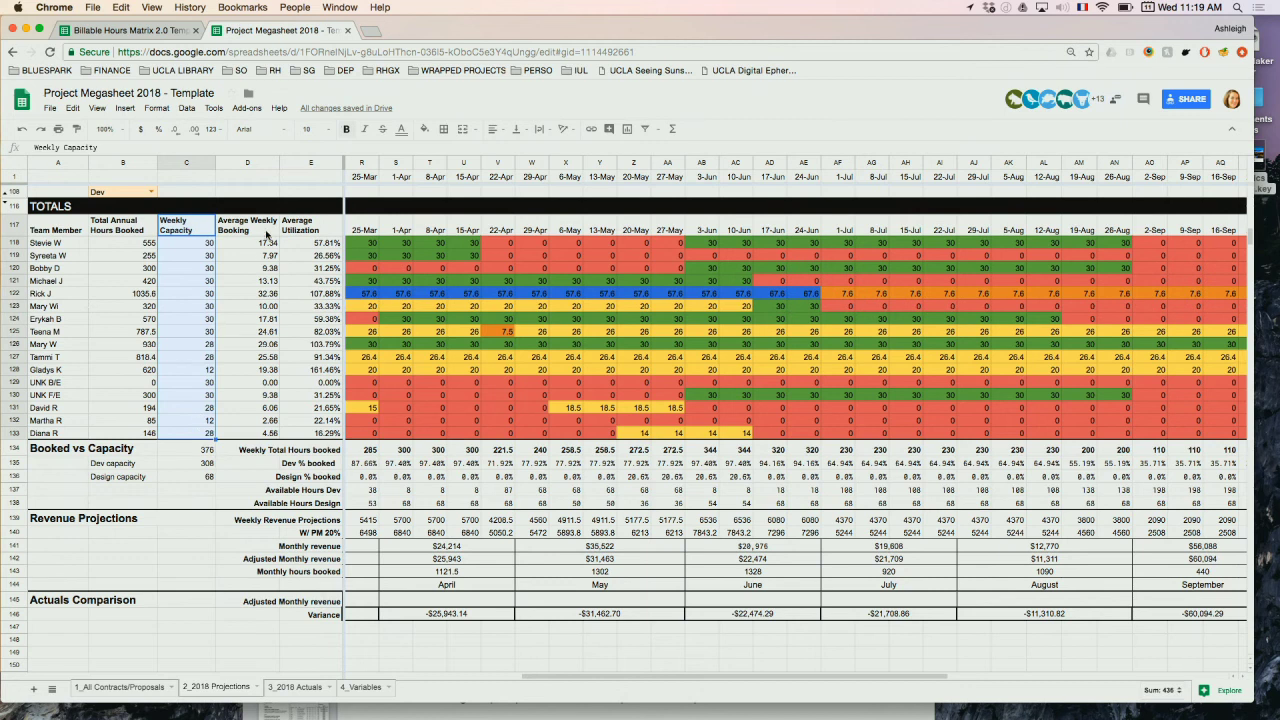
pyautogui.moveTo(268, 225); pyautogui.dragTo(269, 437)
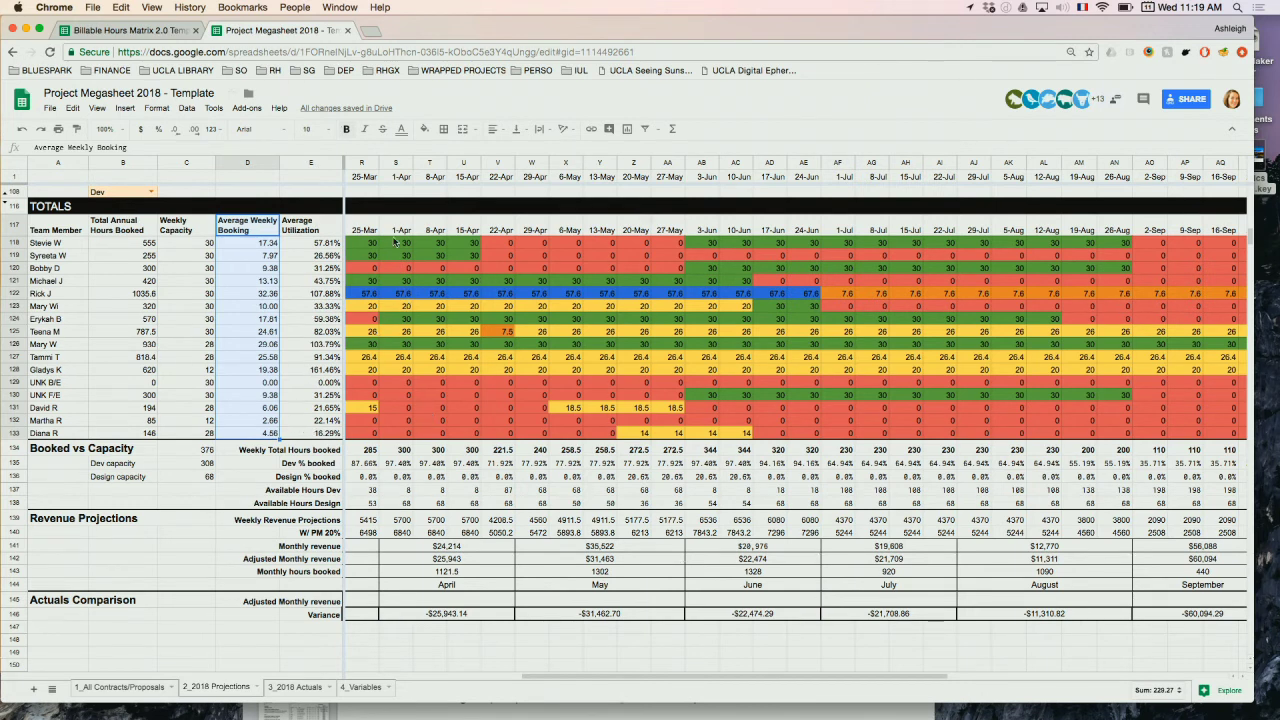
pyautogui.moveTo(372, 245); pyautogui.dragTo(507, 317)
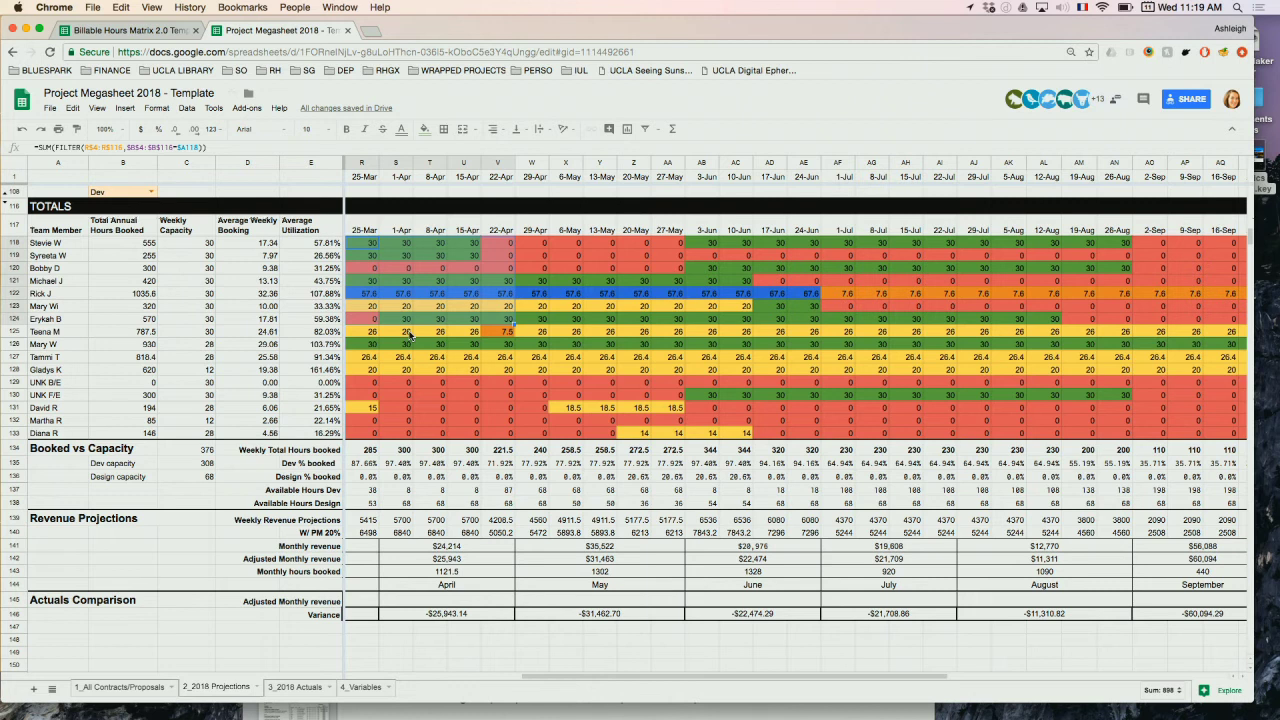
pyautogui.click(457, 424)
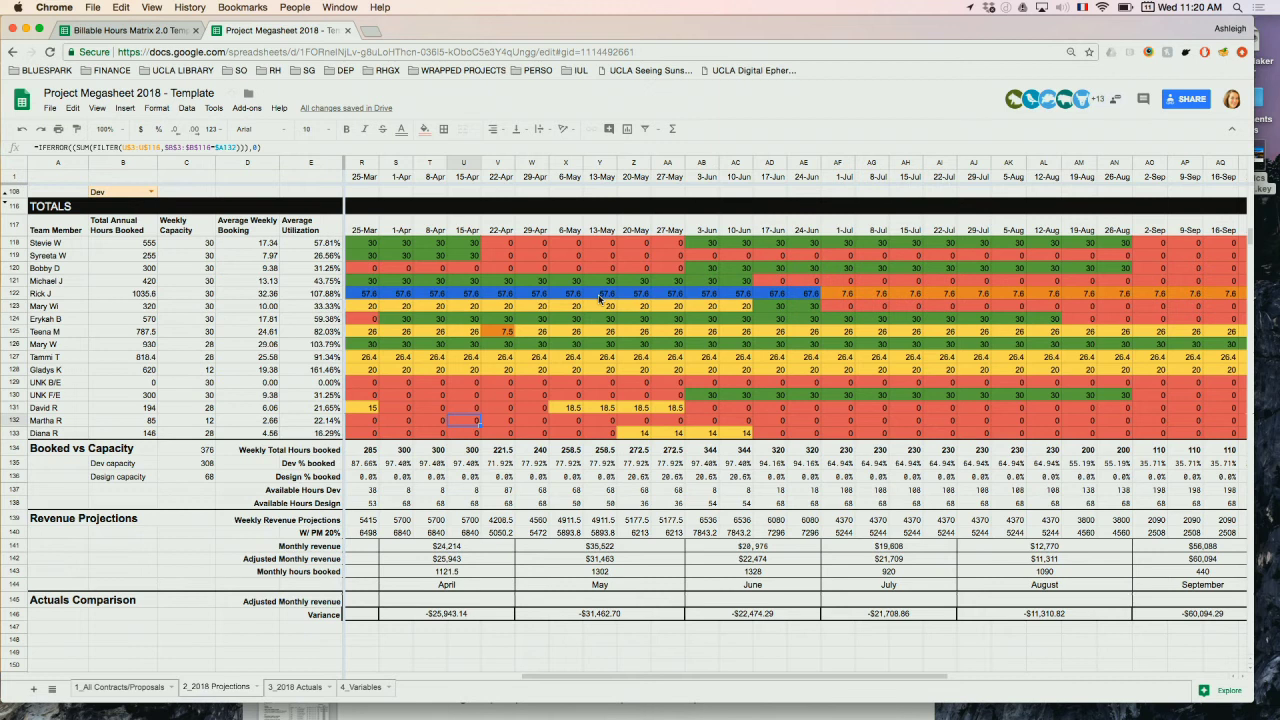
# In Booked vs Capacity, highlight the weekly total hours, available dev and design hours, and dev and design percent booked, starting at 25-Mar.
pyautogui.scroll(-1, 600, 298)
pyautogui.scroll(-3, 600, 298)
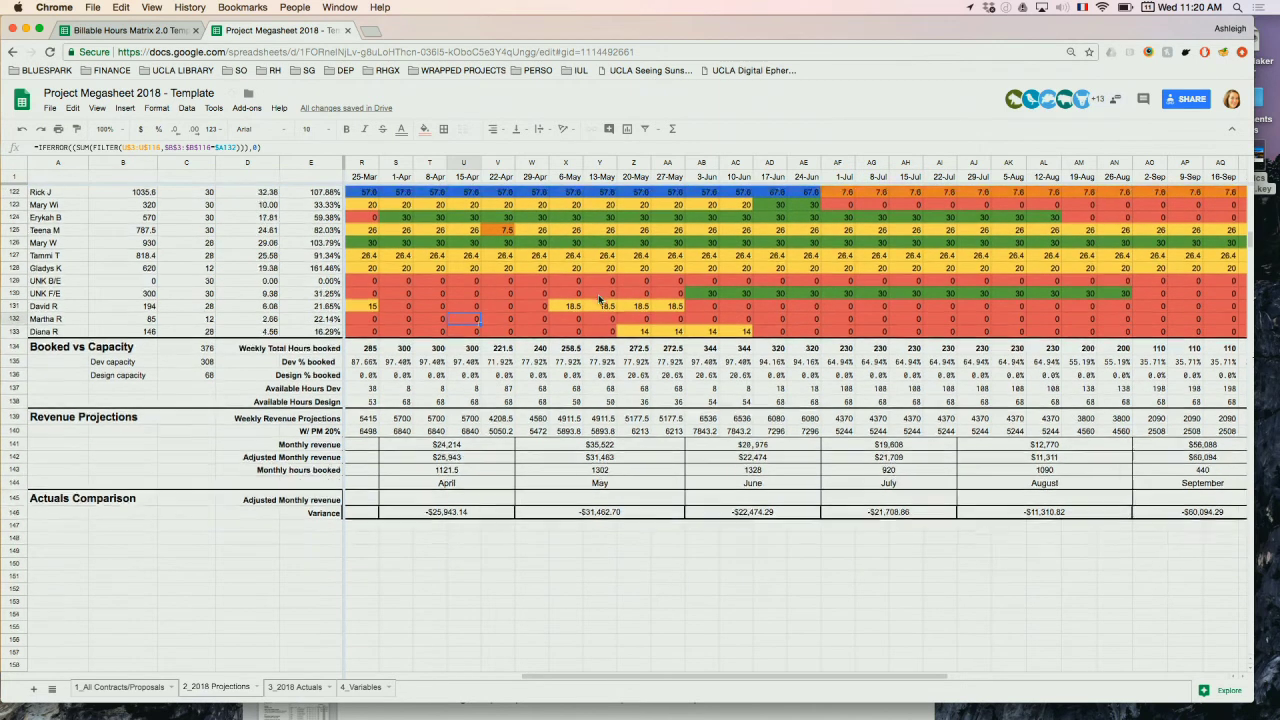
pyautogui.scroll(-1, 600, 298)
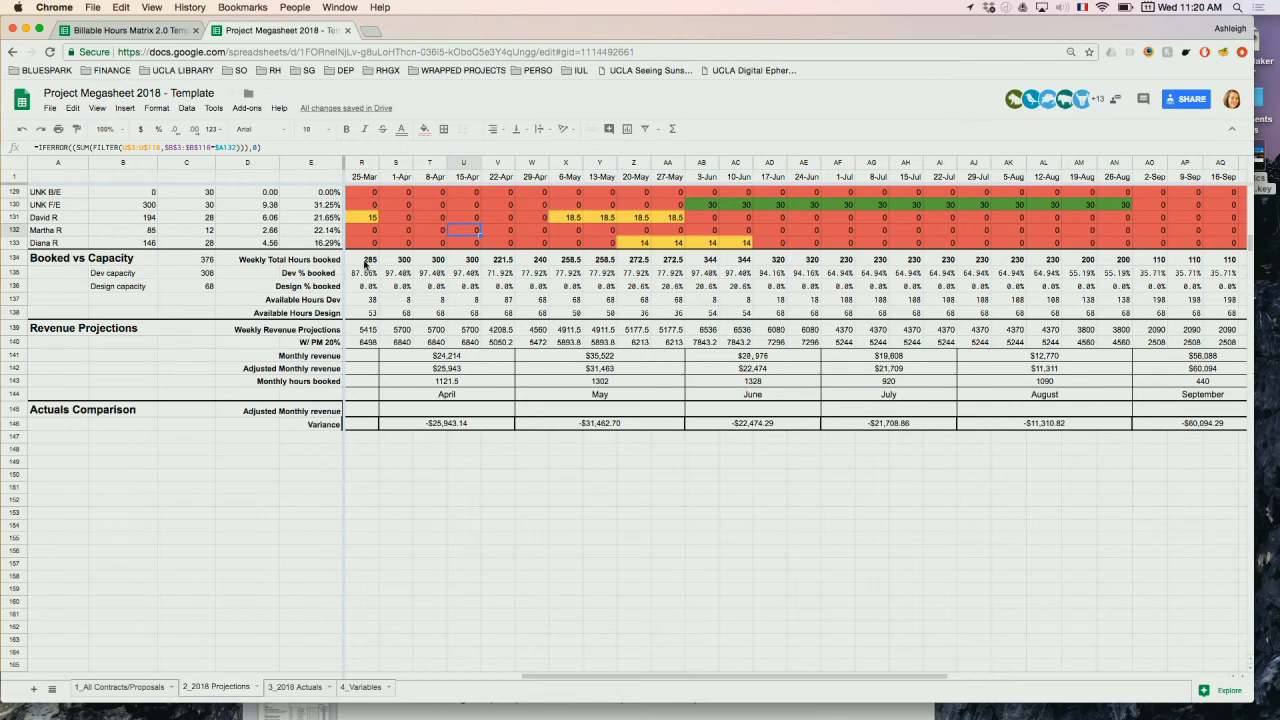
pyautogui.click(366, 262)
pyautogui.moveTo(366, 262); pyautogui.dragTo(432, 265)
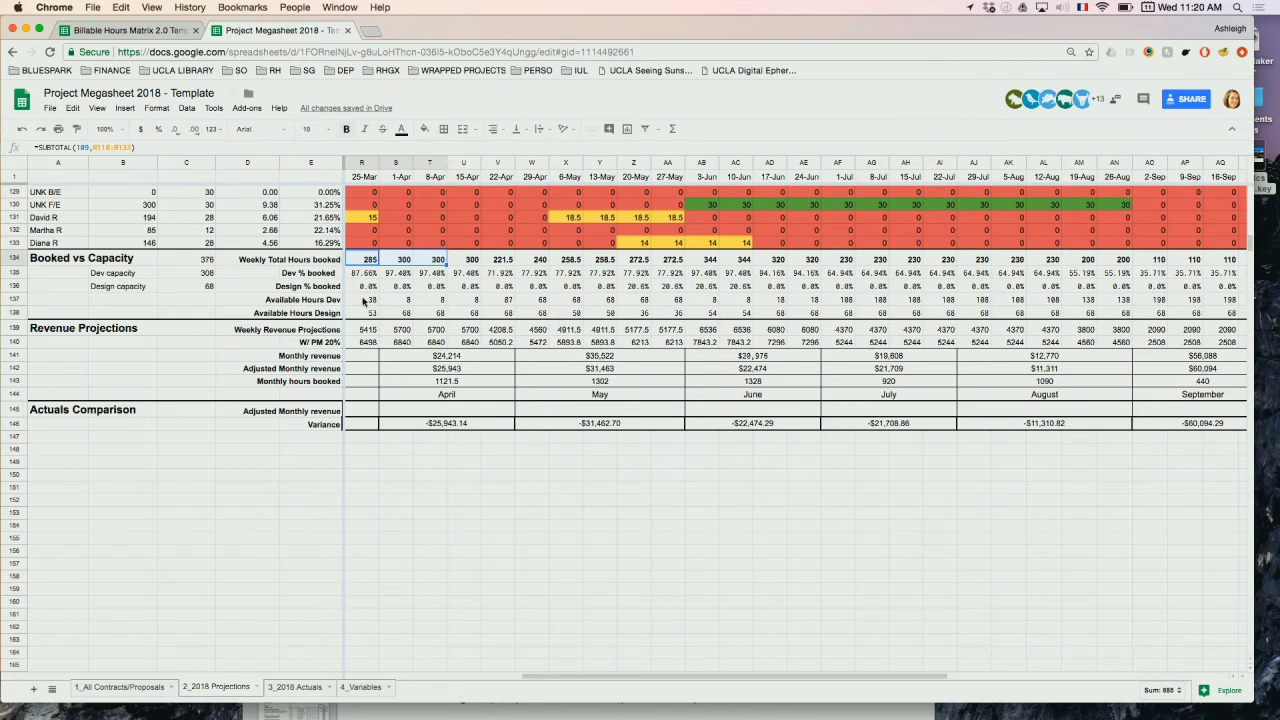
pyautogui.moveTo(361, 301); pyautogui.dragTo(470, 301)
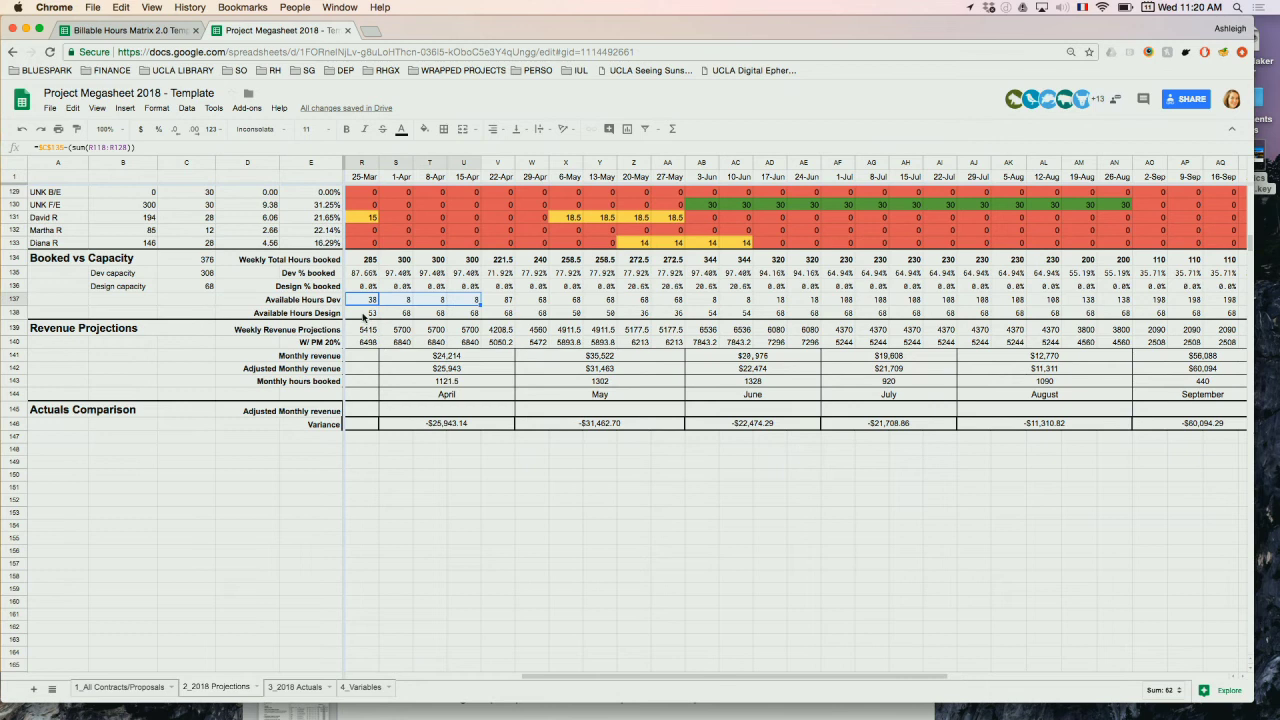
pyautogui.moveTo(371, 314); pyautogui.dragTo(460, 315)
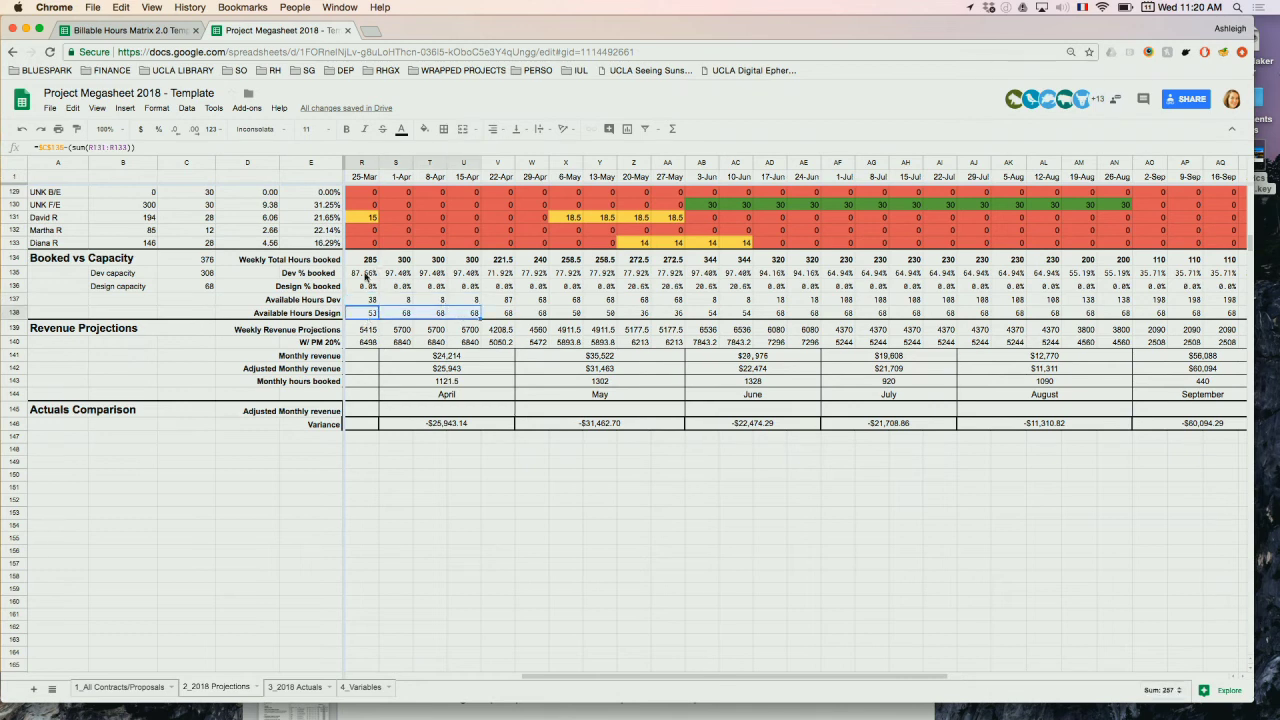
pyautogui.moveTo(364, 274); pyautogui.dragTo(466, 276)
pyautogui.moveTo(372, 288); pyautogui.dragTo(494, 288)
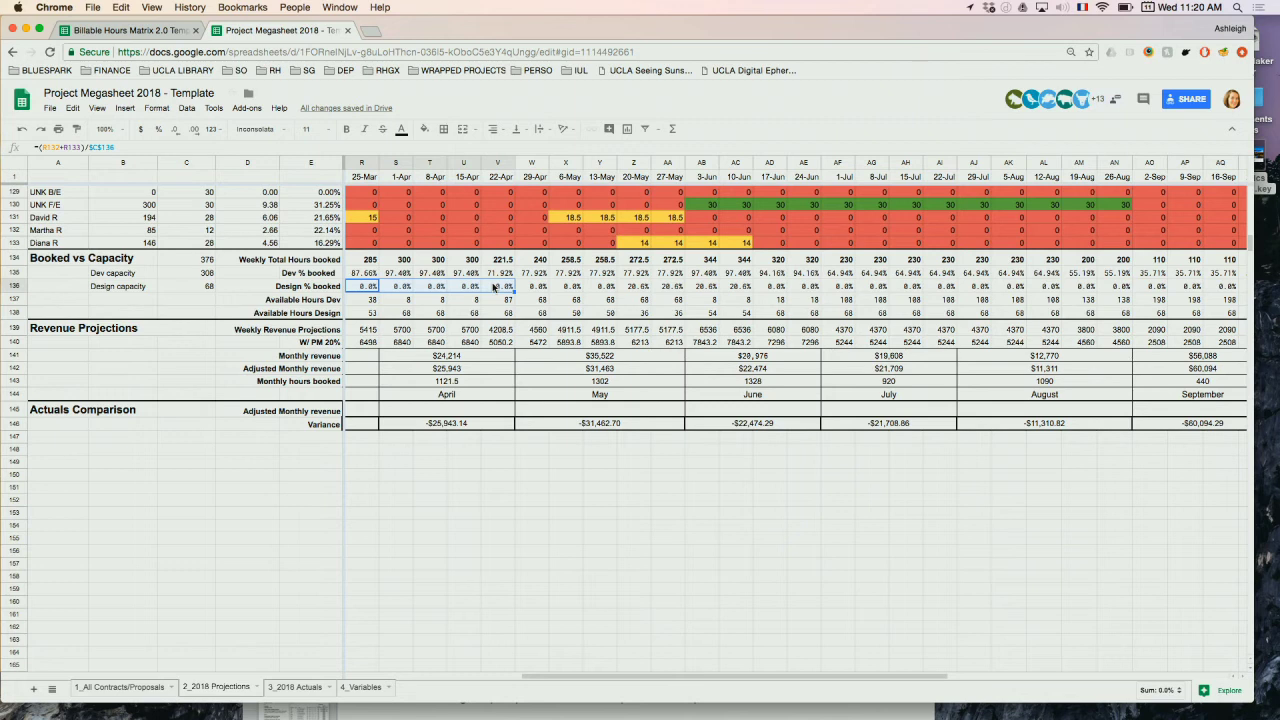
# In Revenue Projections, inspect April's monthly revenue, adjusted revenue and hours booked formulas, and highlight the whole Adjusted Monthly revenue row.
pyautogui.scroll(-2, 494, 288)
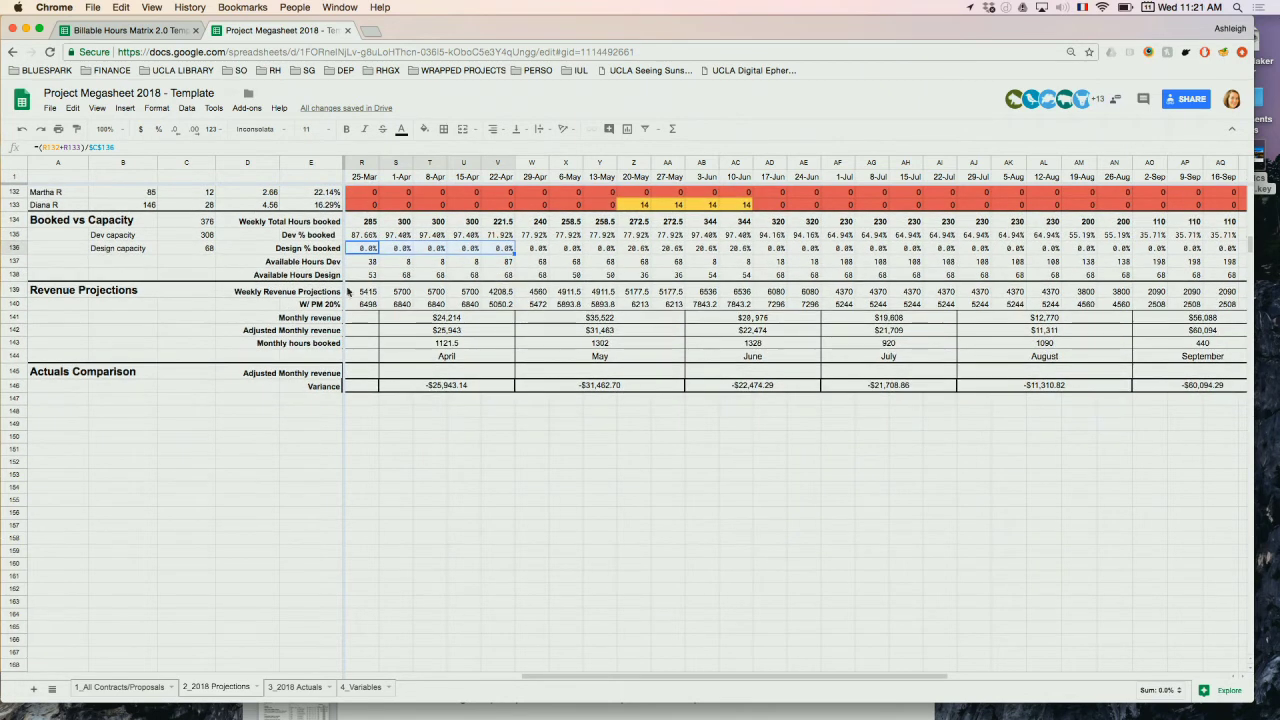
pyautogui.scroll(-1, 338, 335)
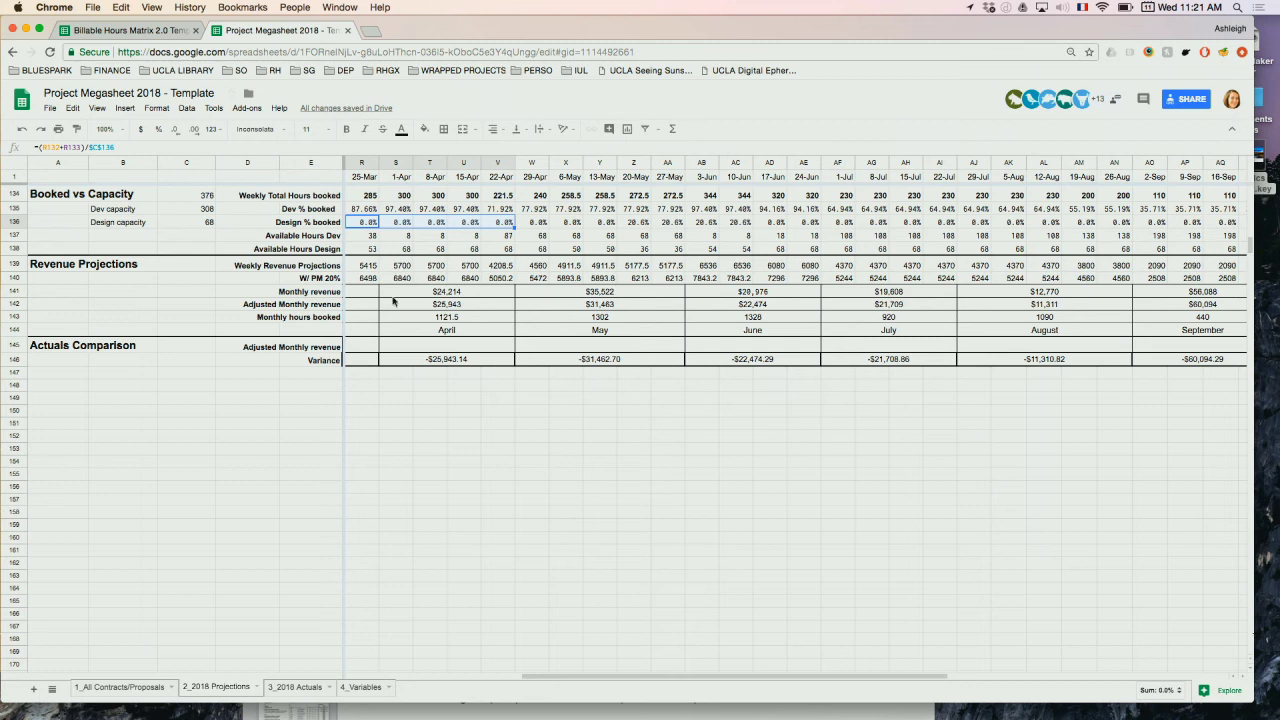
pyautogui.click(414, 294)
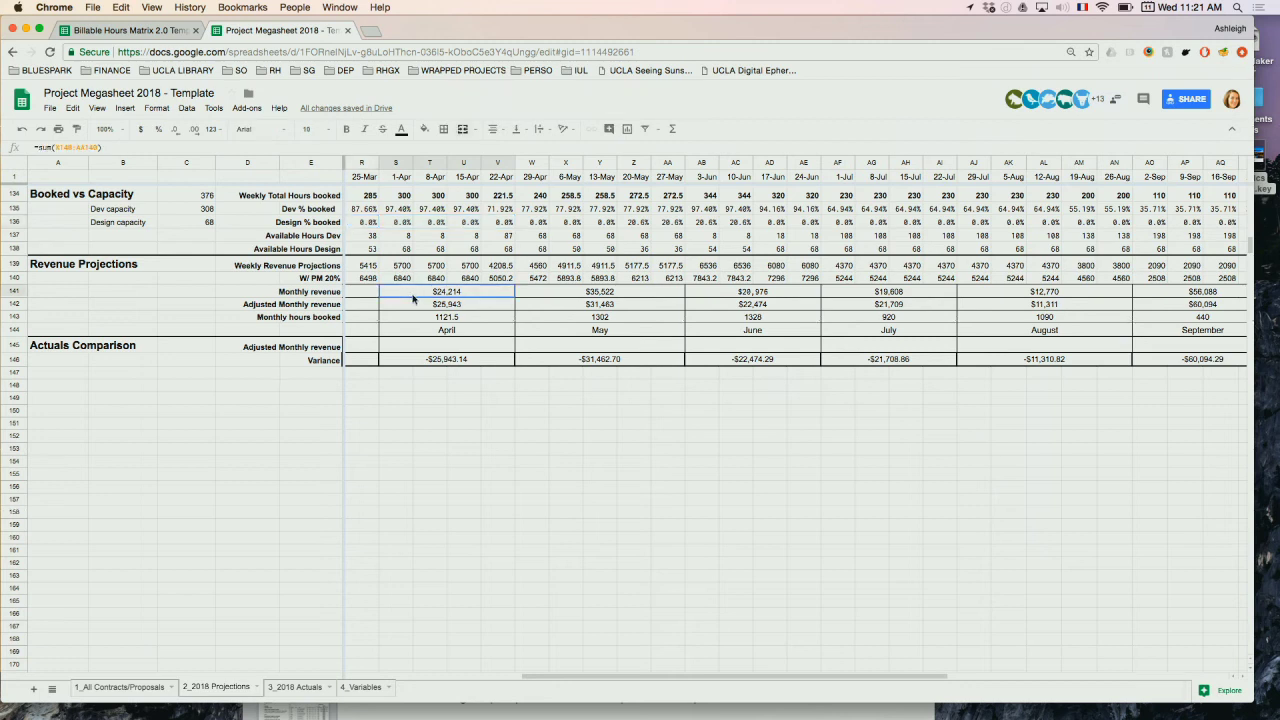
pyautogui.click(409, 308)
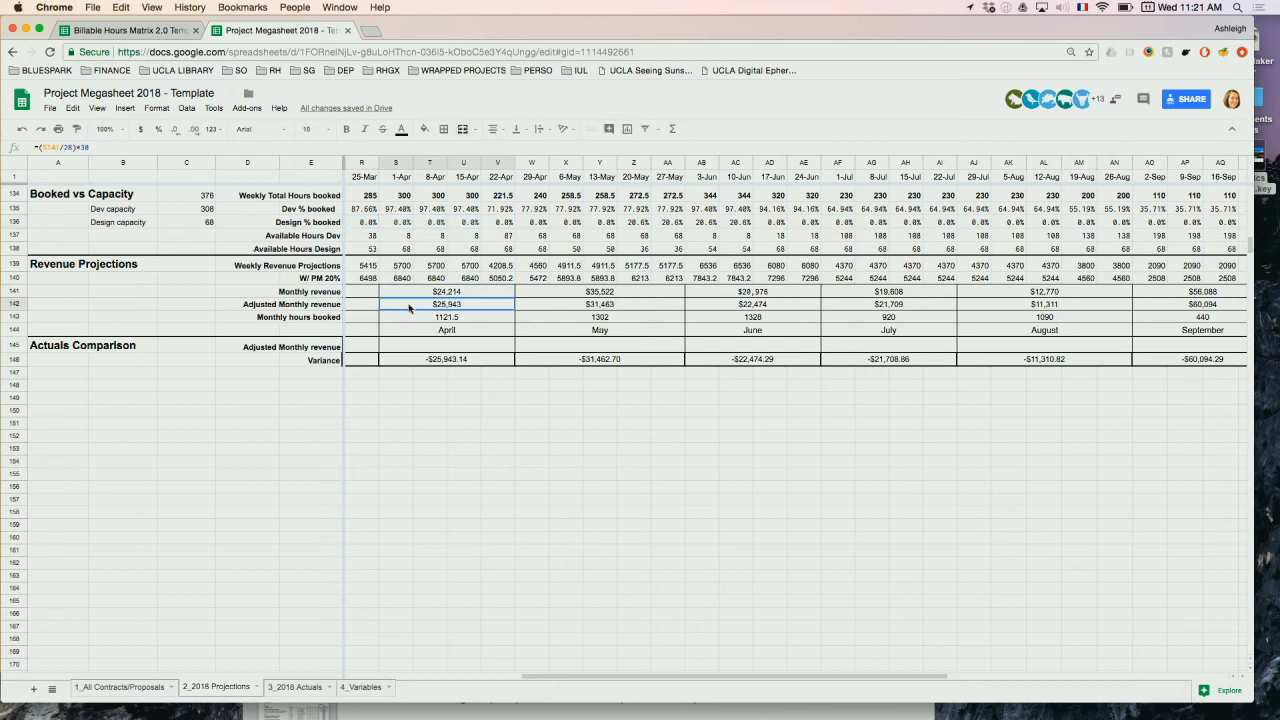
pyautogui.click(30, 304)
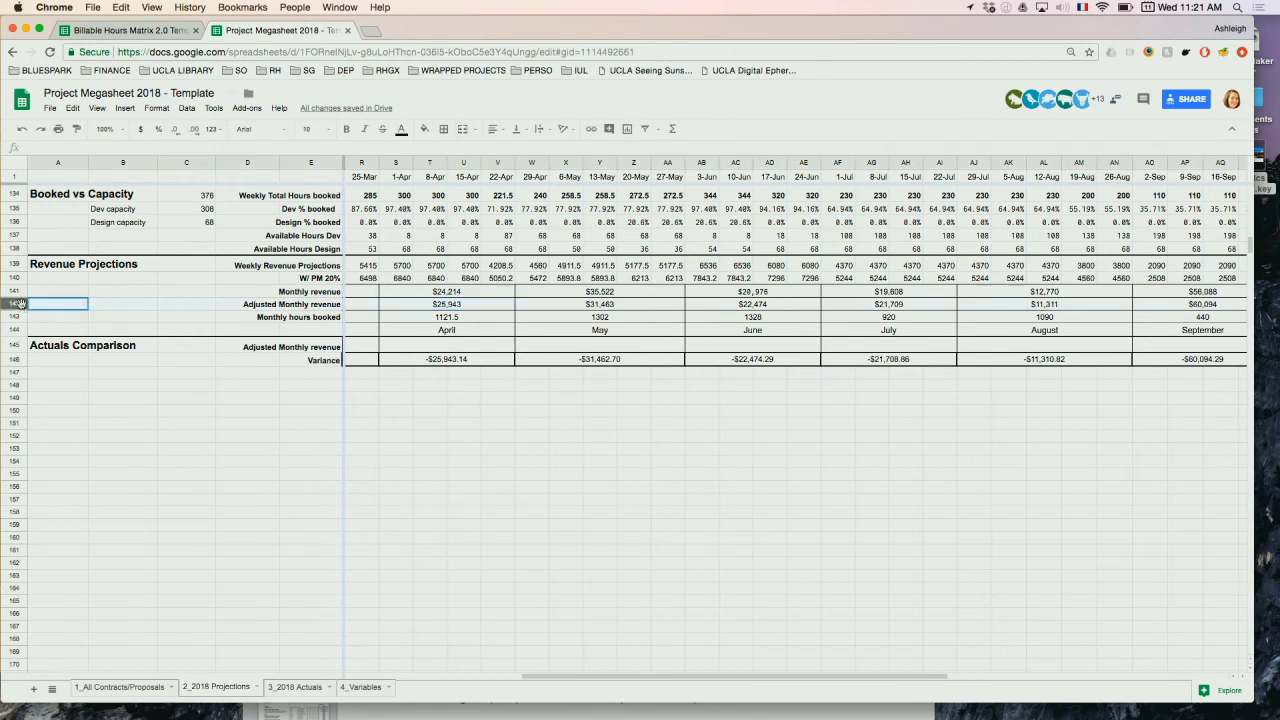
pyautogui.click(20, 304)
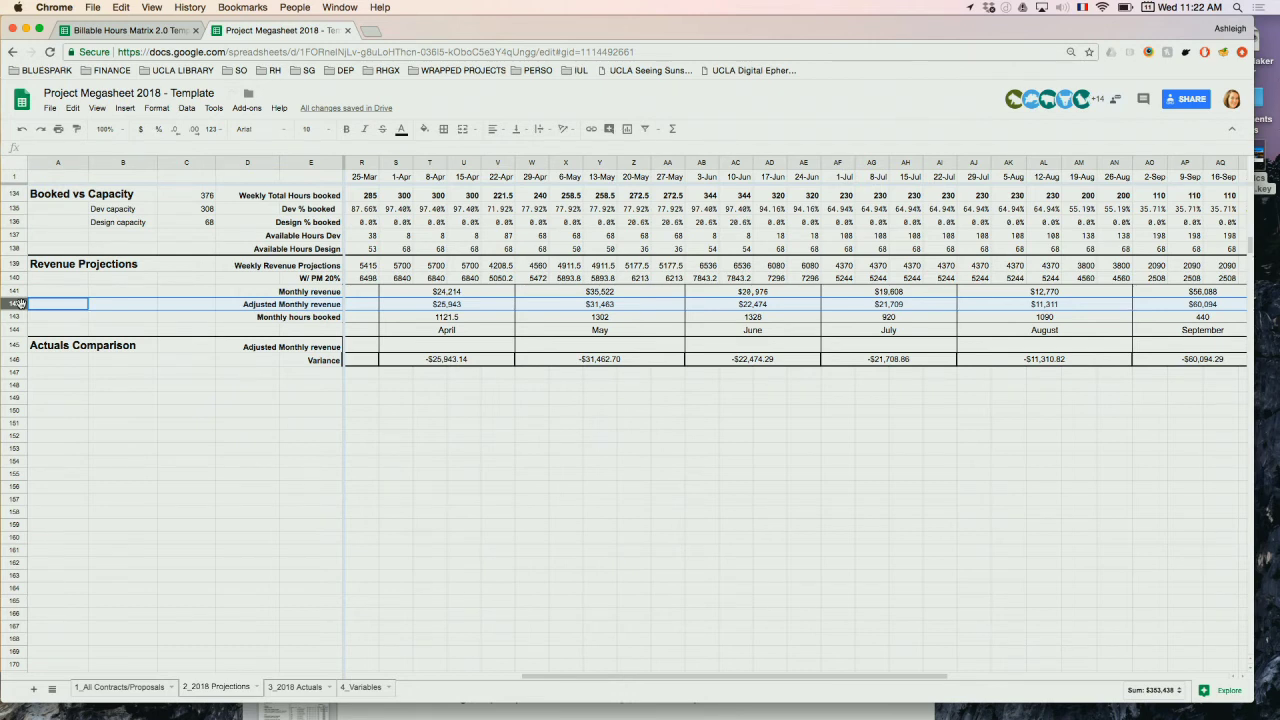
pyautogui.scroll(-1, 20, 303)
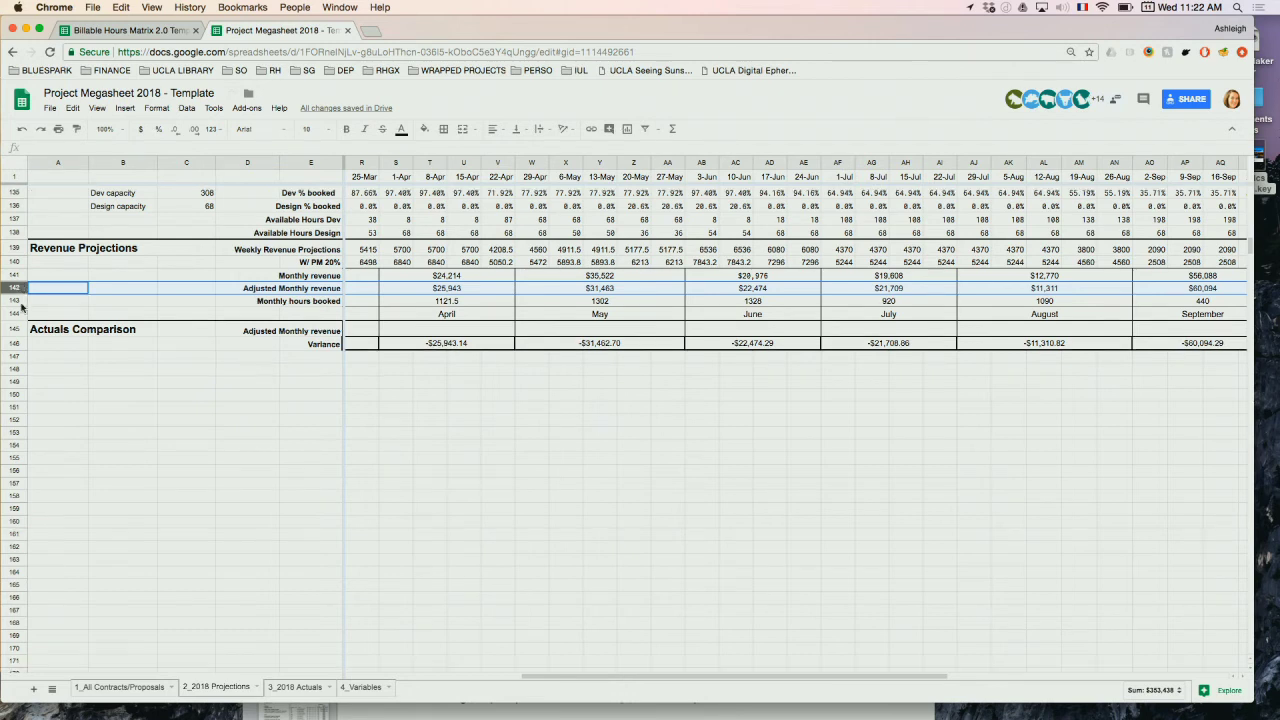
pyautogui.click(401, 306)
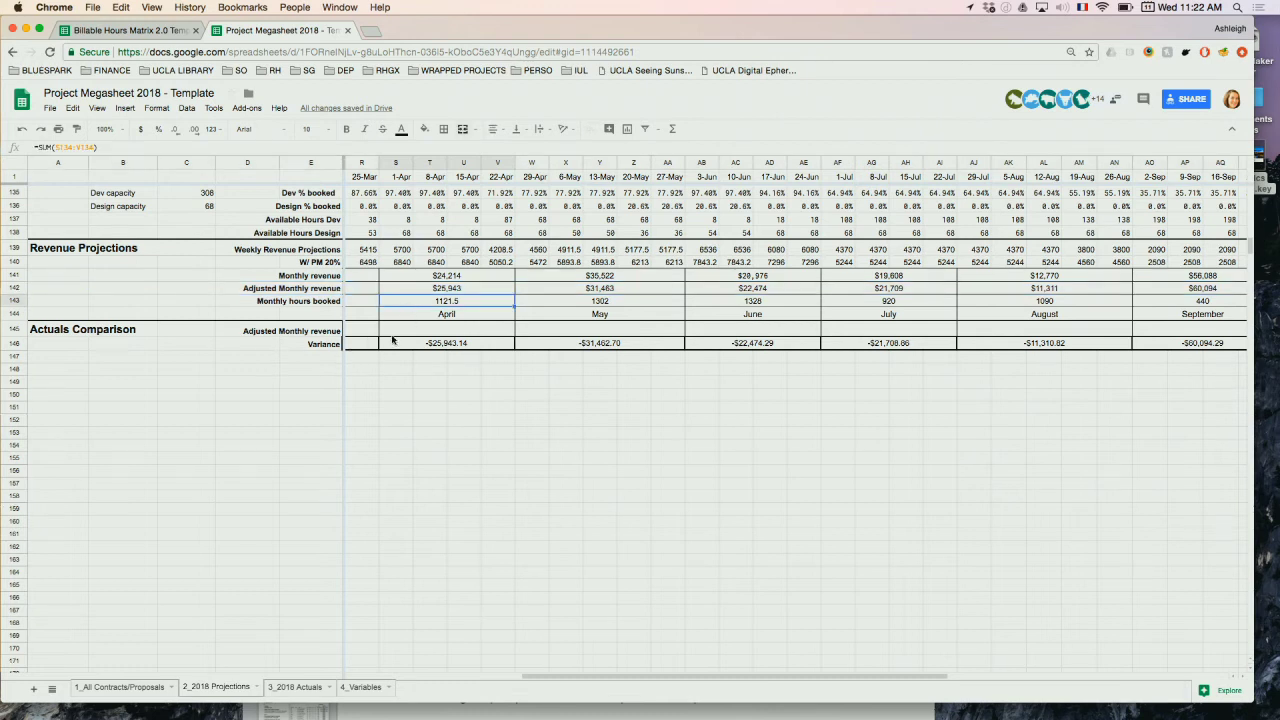
# Inspect January's Adjusted Monthly revenue in the Actuals Comparison section to see which sheet it draws from.
pyautogui.hscroll(-5, 401, 338)
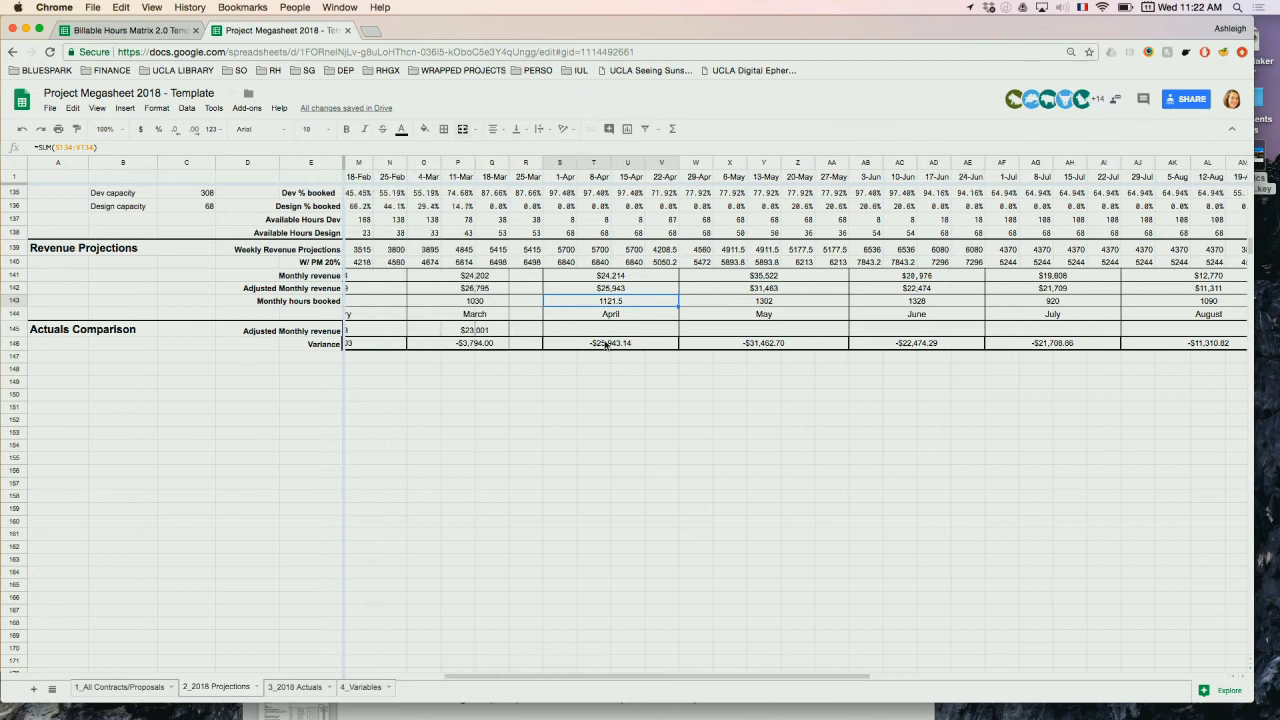
pyautogui.hscroll(-5, 609, 350)
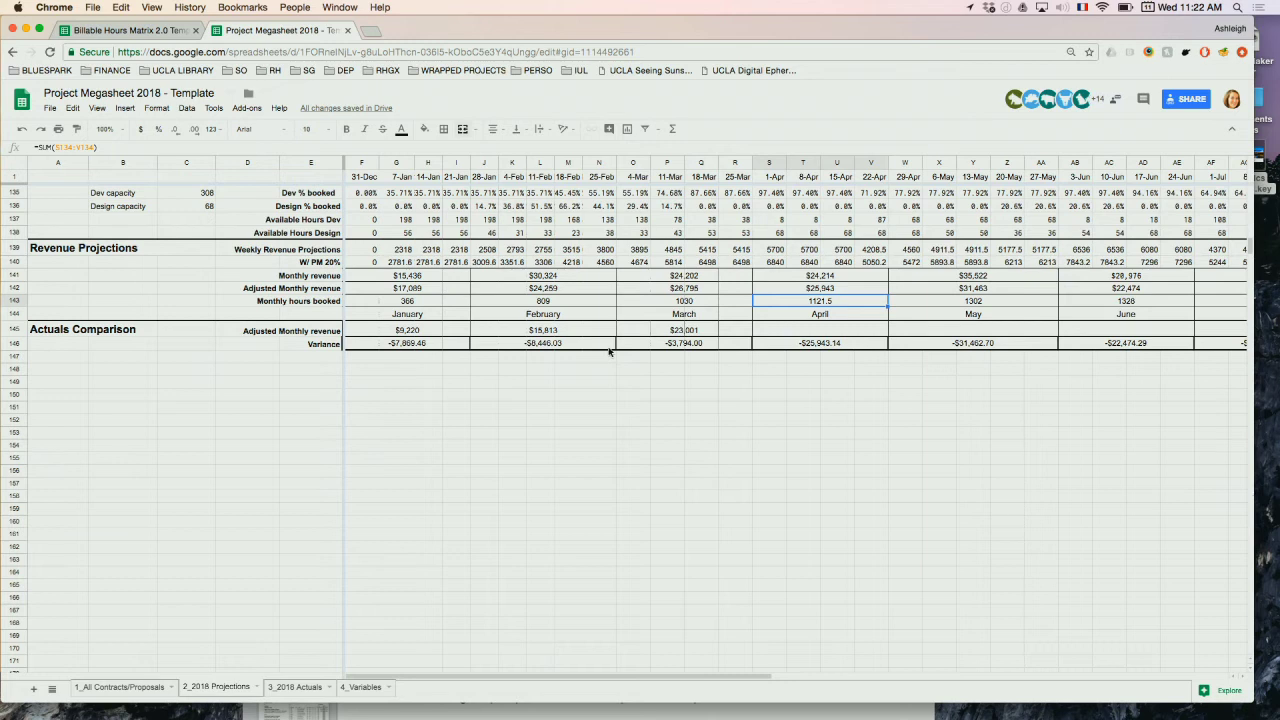
pyautogui.click(415, 334)
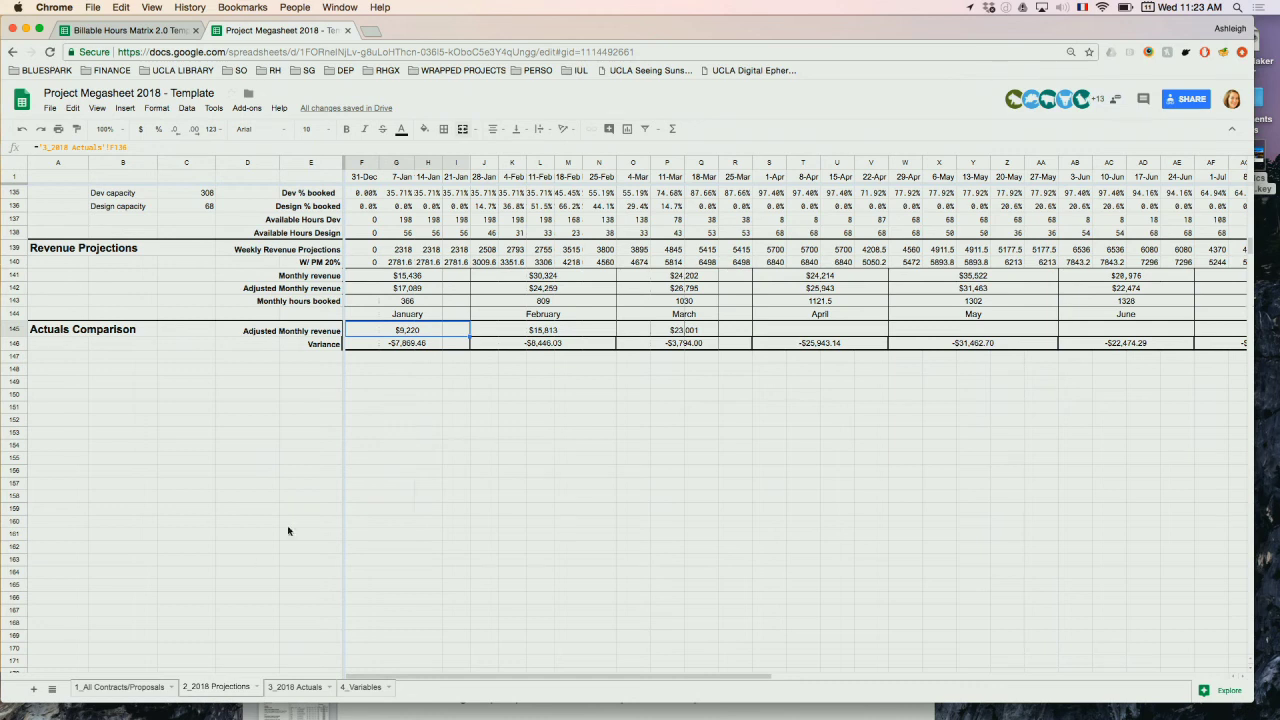
# Open the 3_2018 Actuals sheet and highlight the logged weekly hours of the Enterprise Project Builds from 31-Dec to 1-Jul.
pyautogui.click(281, 689)
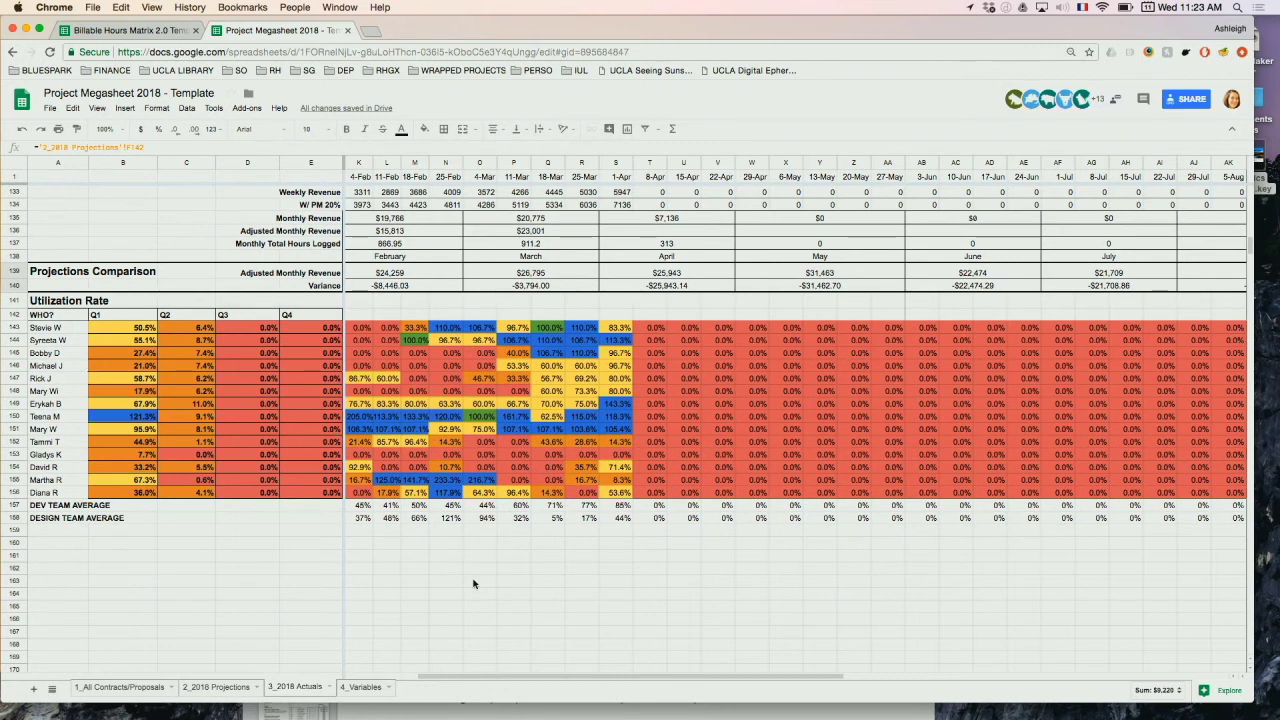
pyautogui.scroll(5, 473, 583)
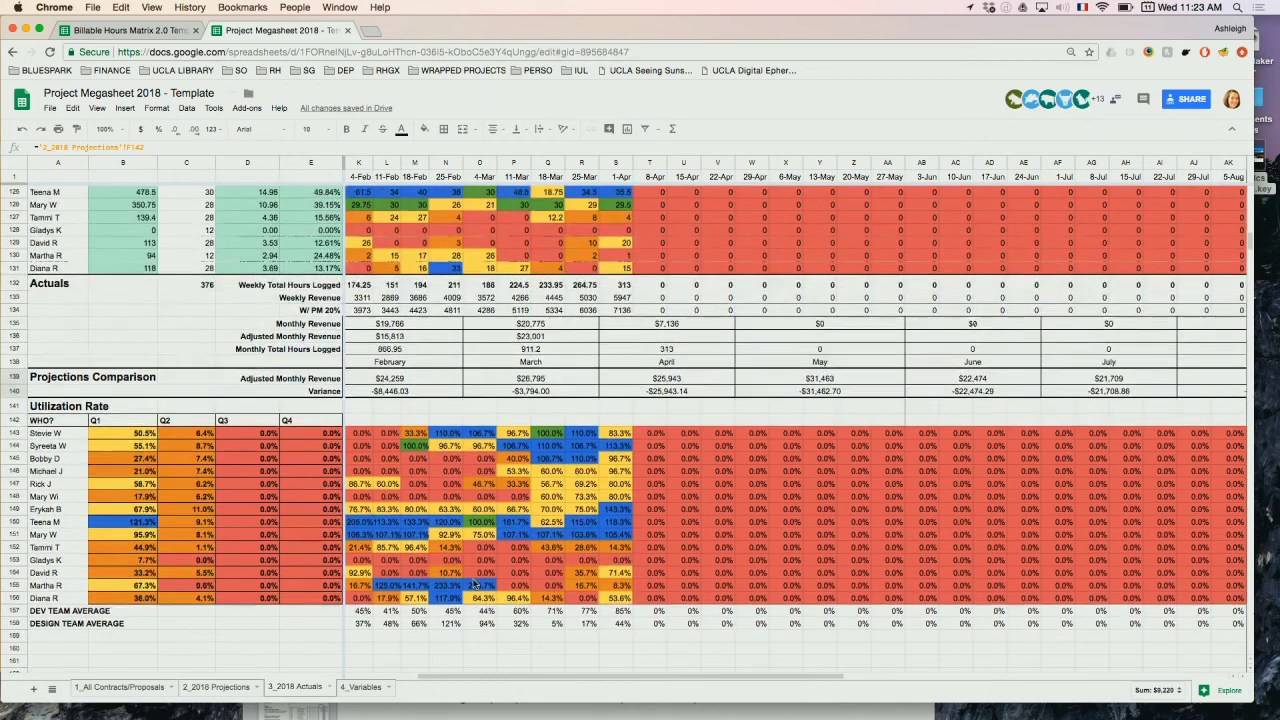
pyautogui.scroll(5, 477, 584)
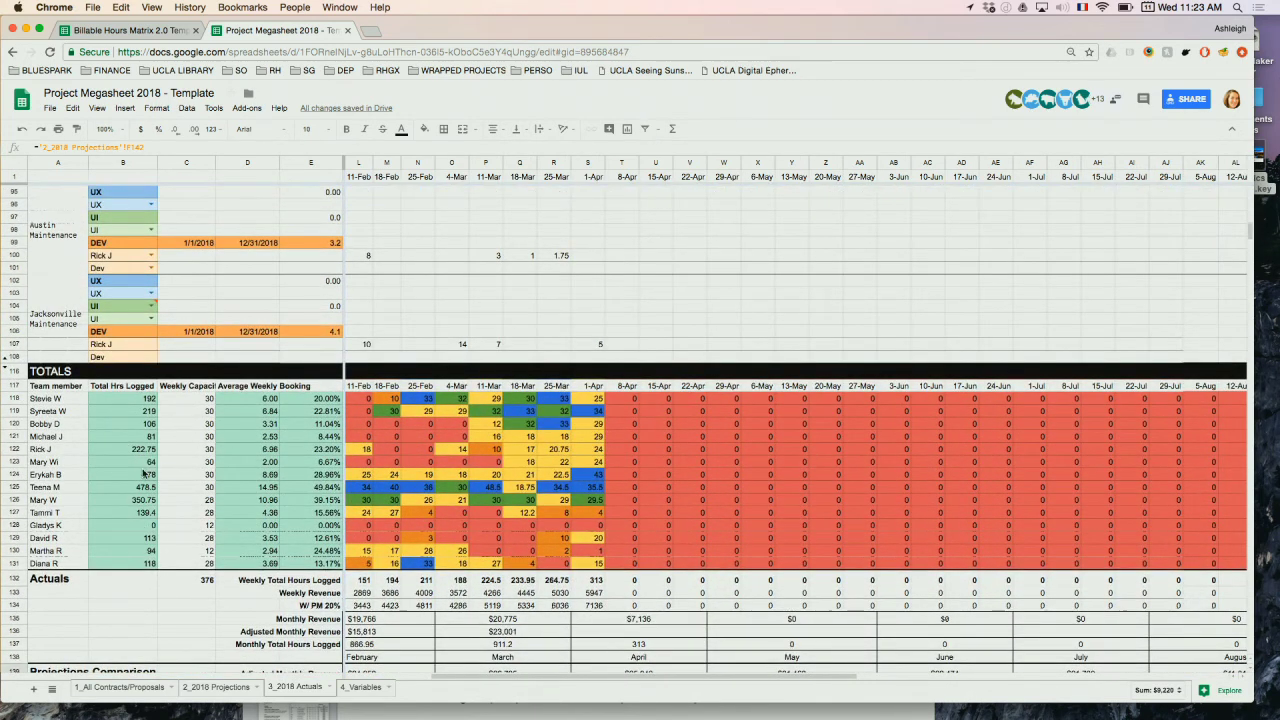
pyautogui.scroll(20, 143, 474)
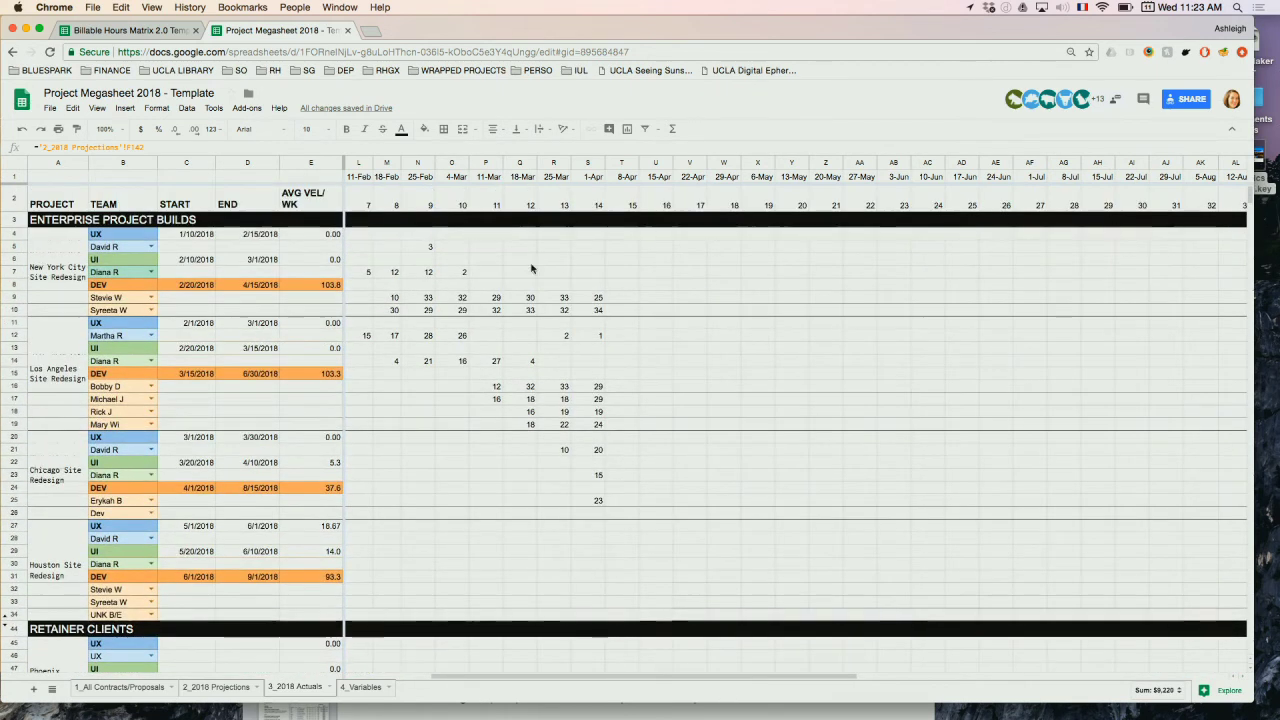
pyautogui.hscroll(-6, 410, 332)
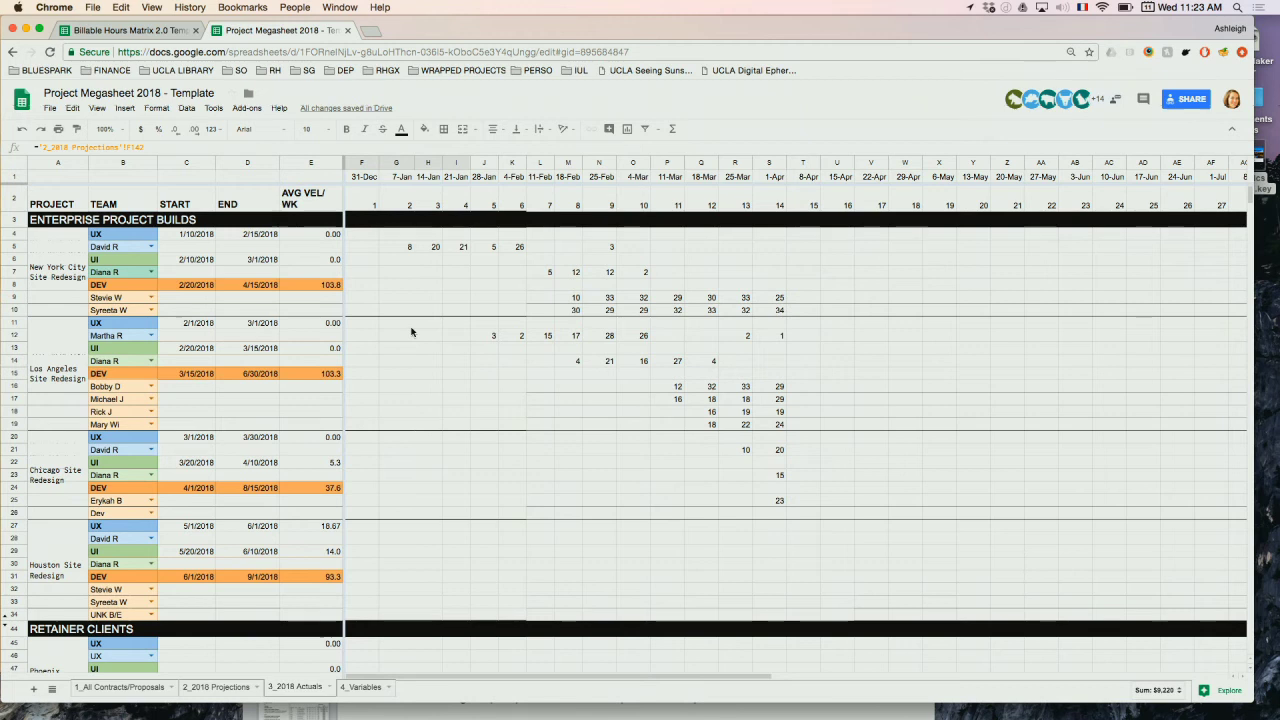
pyautogui.moveTo(372, 238); pyautogui.dragTo(1222, 591)
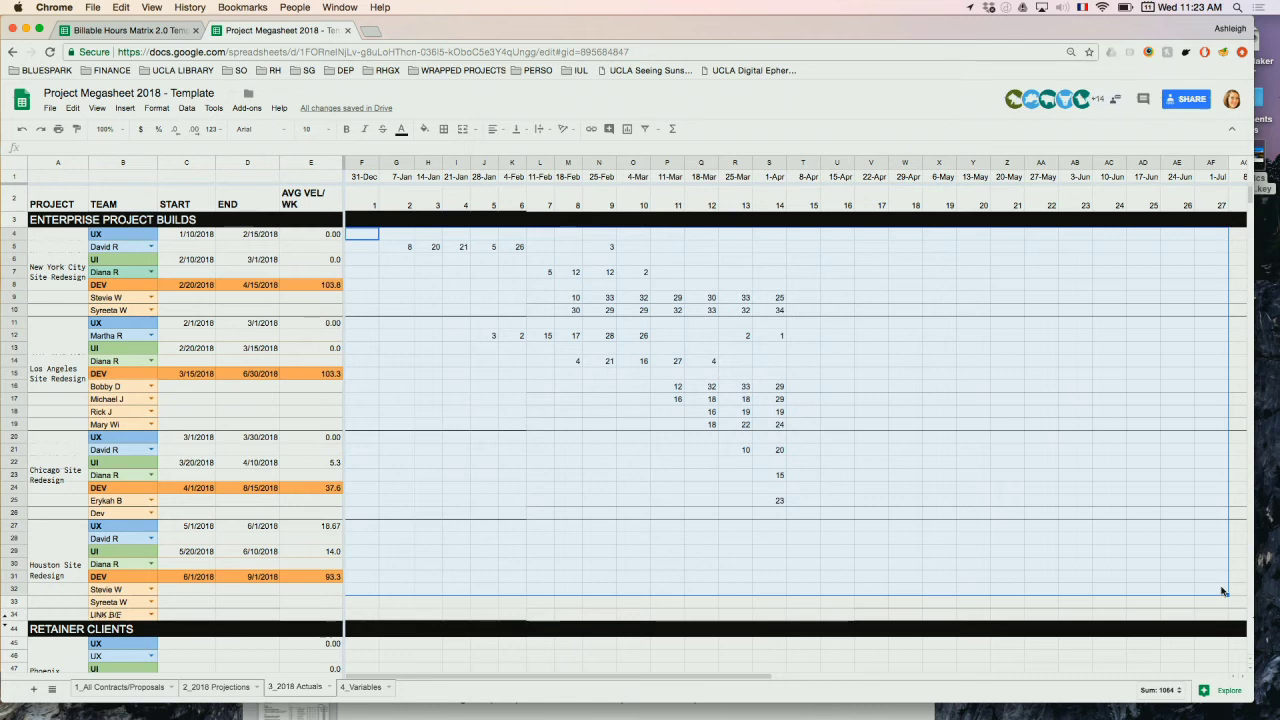
pyautogui.click(769, 577)
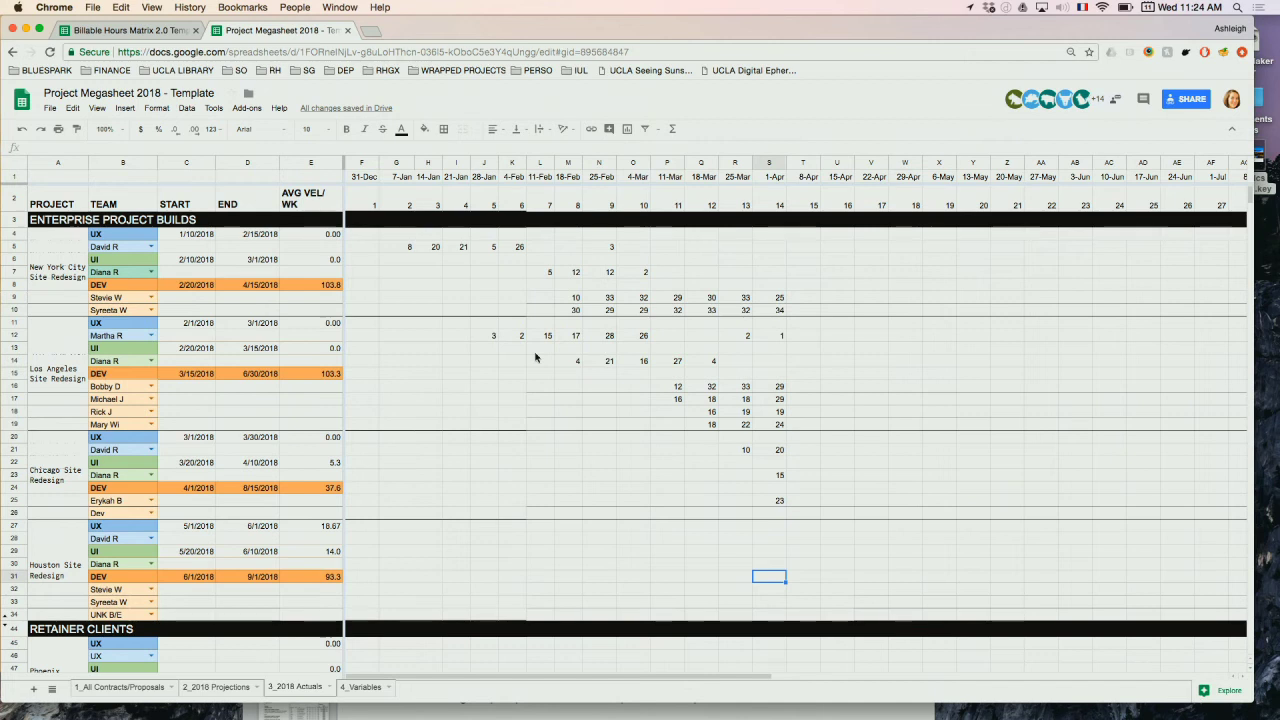
# Inspect the first New York City Site Redesign developer's 18-Feb logged hours, and review the Retainer and Maintenance Clients' logged hours down to Totals.
pyautogui.click(575, 301)
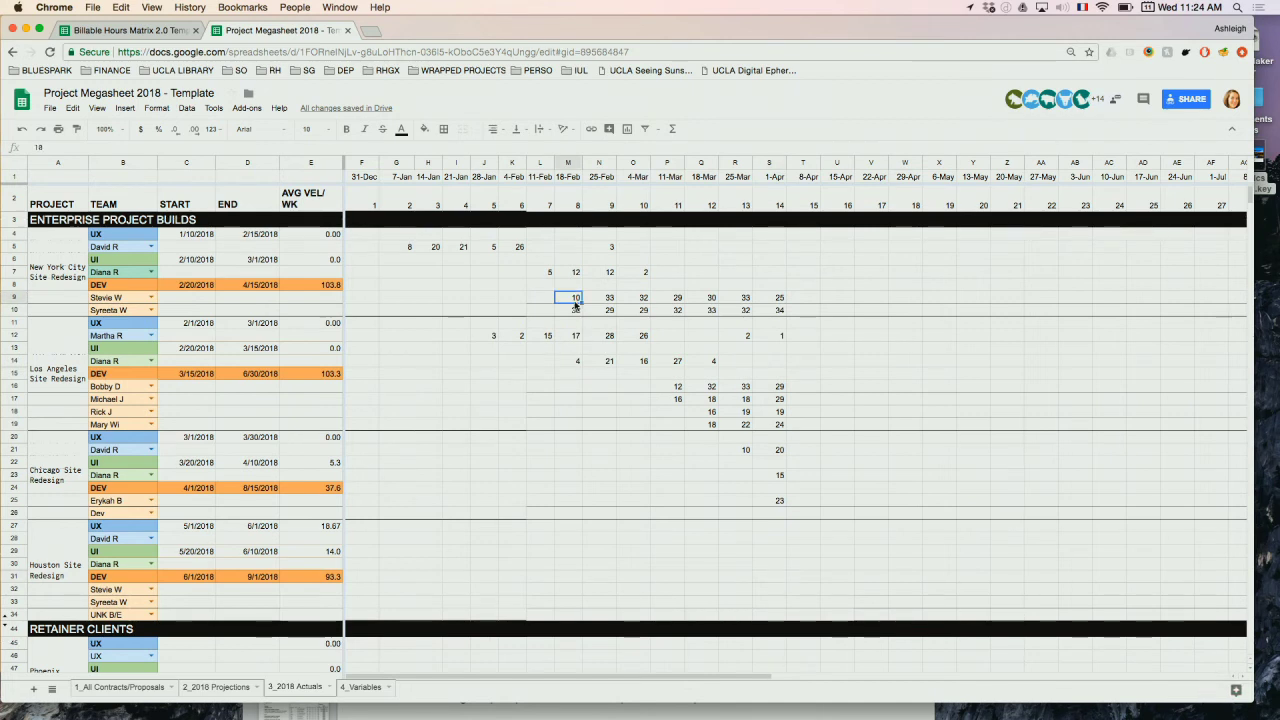
pyautogui.hscroll(2, 600, 320)
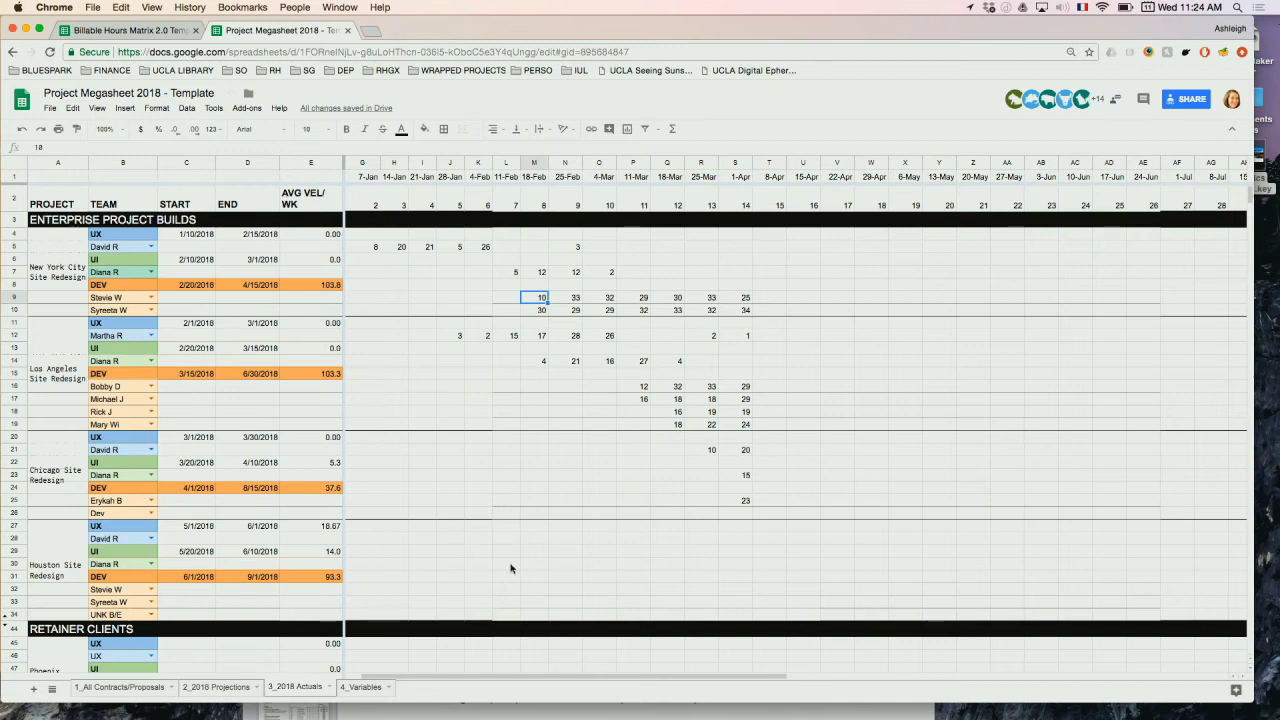
pyautogui.scroll(-1, 528, 515)
pyautogui.scroll(1, 565, 385)
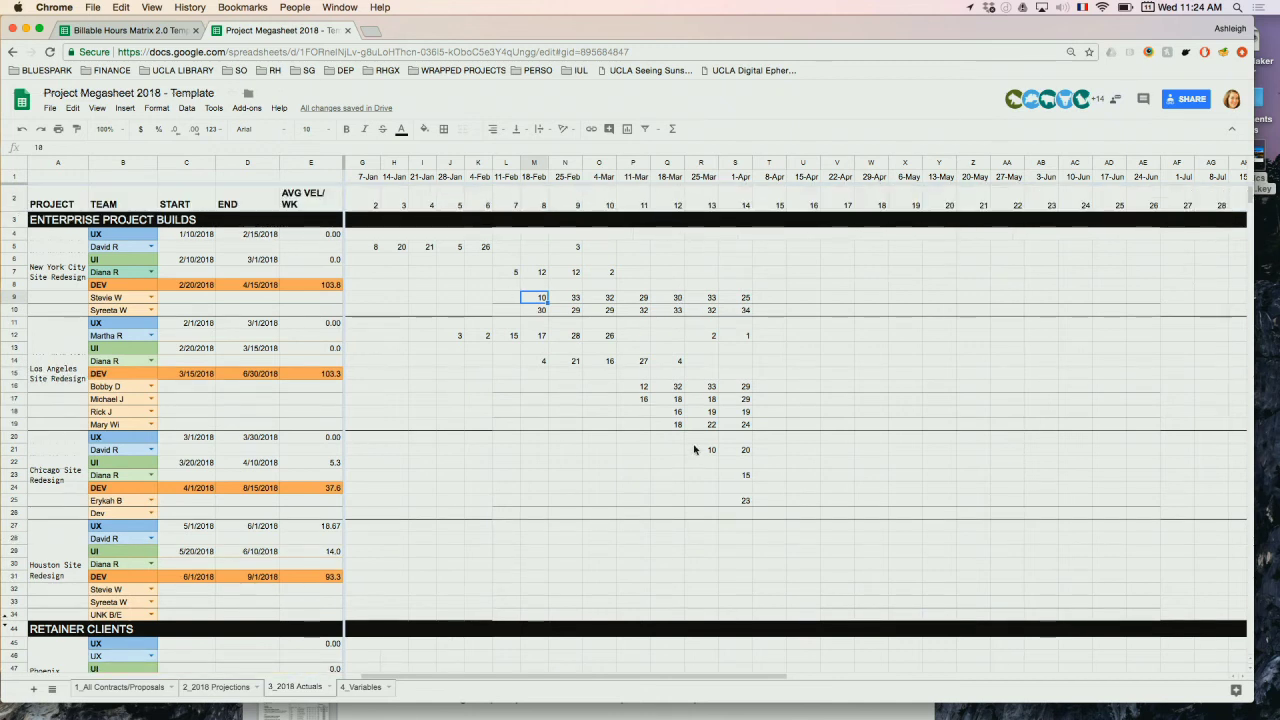
pyautogui.scroll(-8, 694, 450)
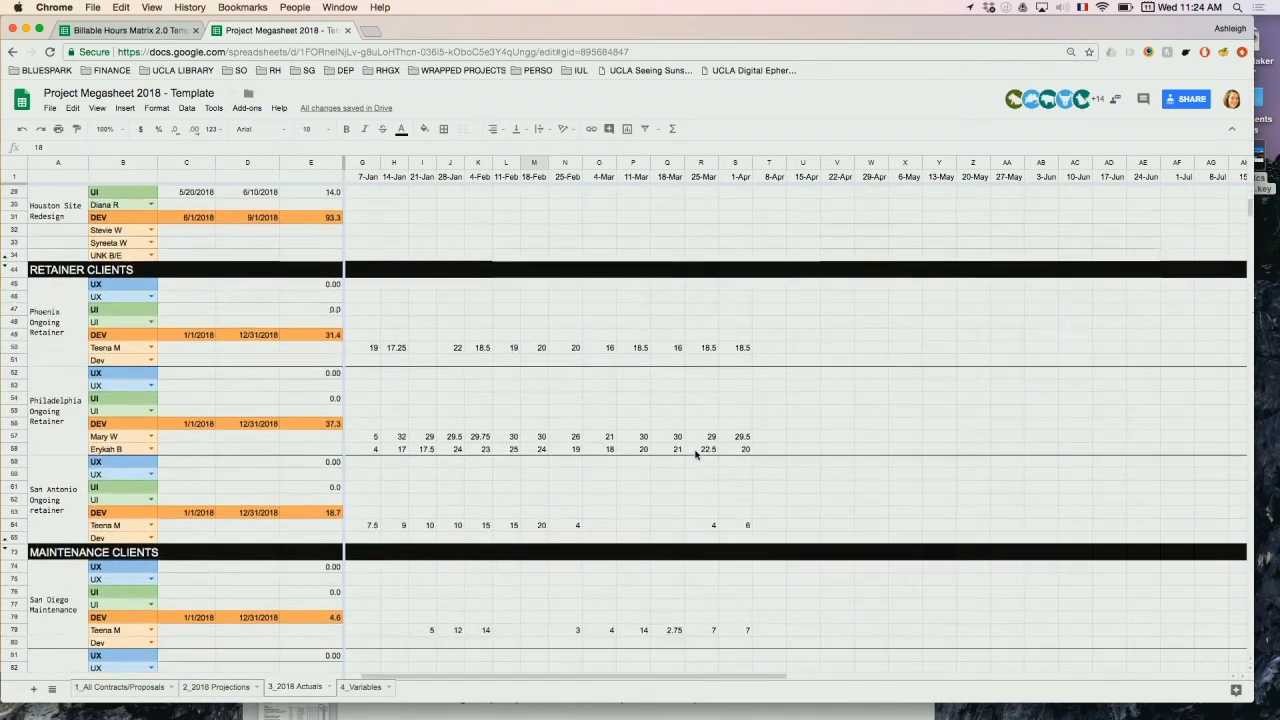
pyautogui.scroll(-15, 696, 455)
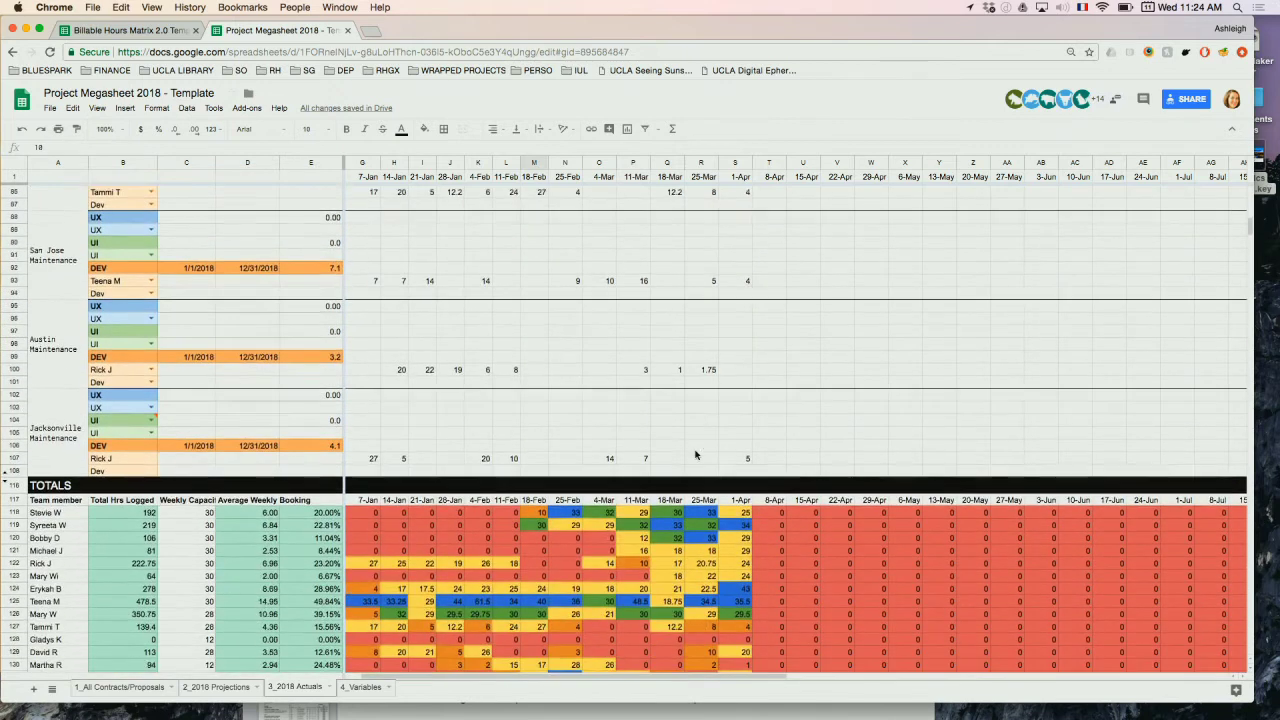
pyautogui.scroll(-3, 696, 455)
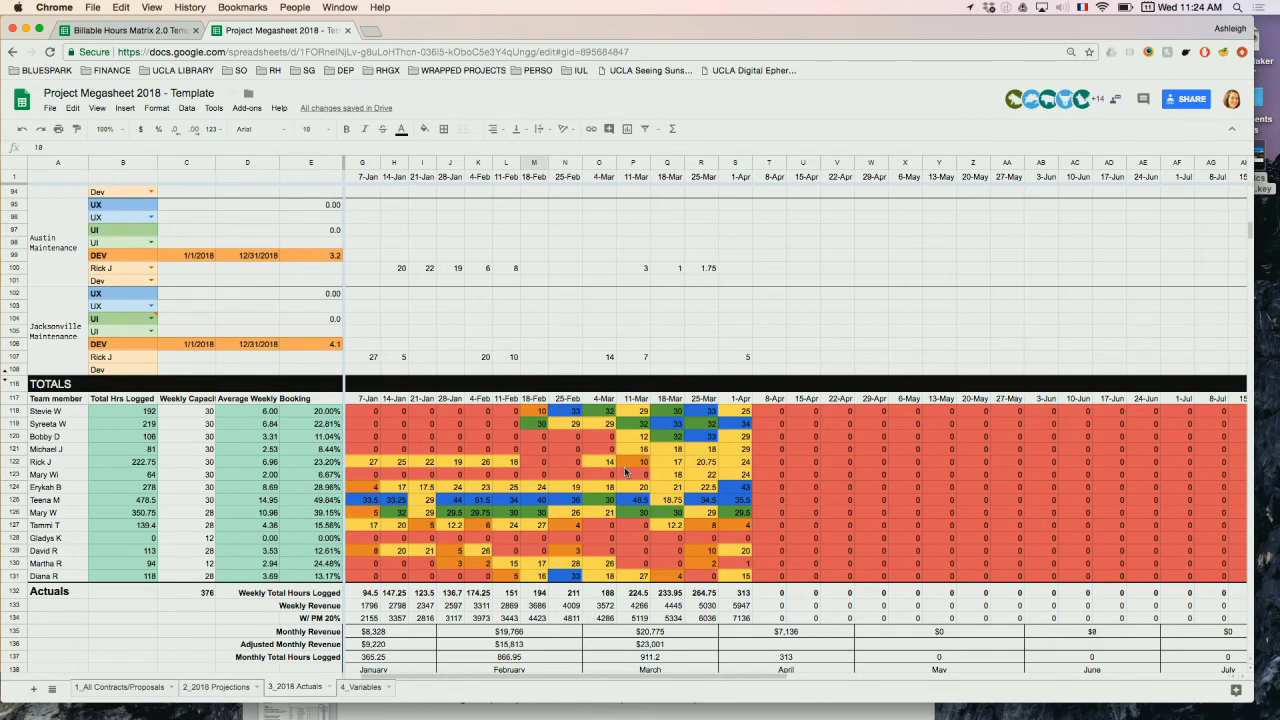
# Inspect April's Monthly Revenue formula under Actuals and its Adjusted Monthly Revenue and Variance formulas under Projections Comparison.
pyautogui.scroll(-5, 640, 452)
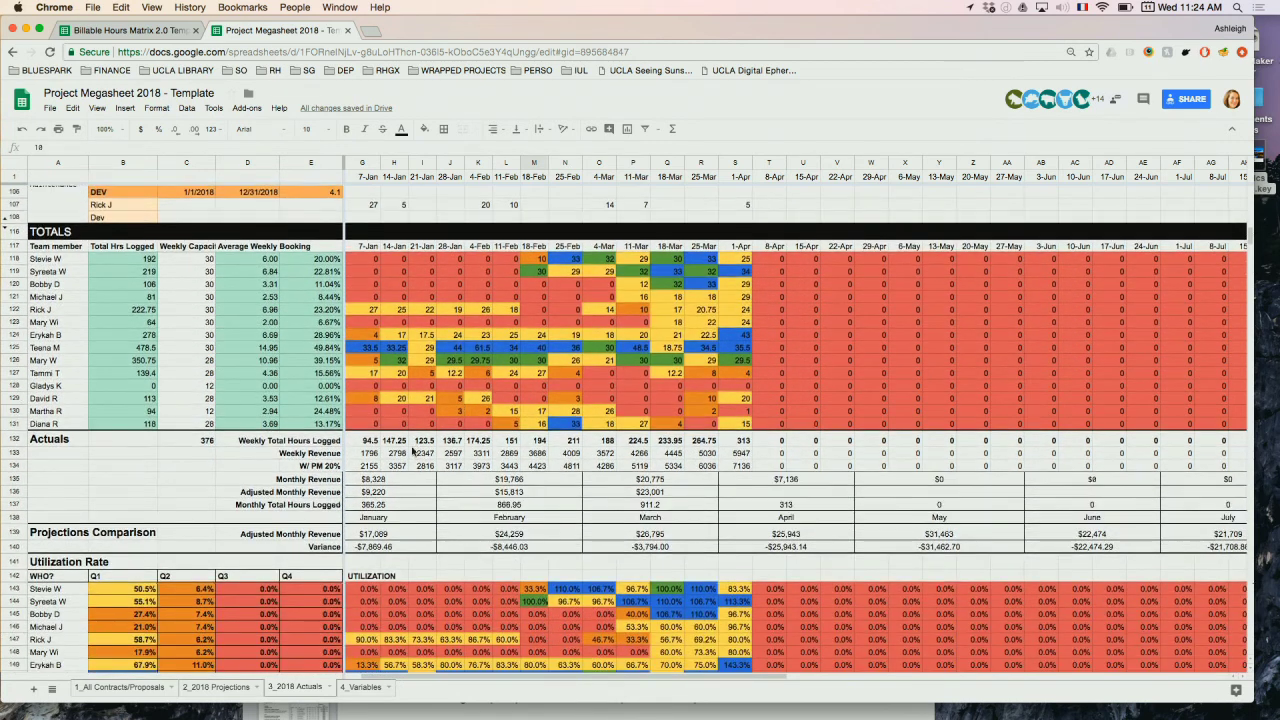
pyautogui.scroll(-3, 408, 464)
pyautogui.scroll(-3, 408, 464)
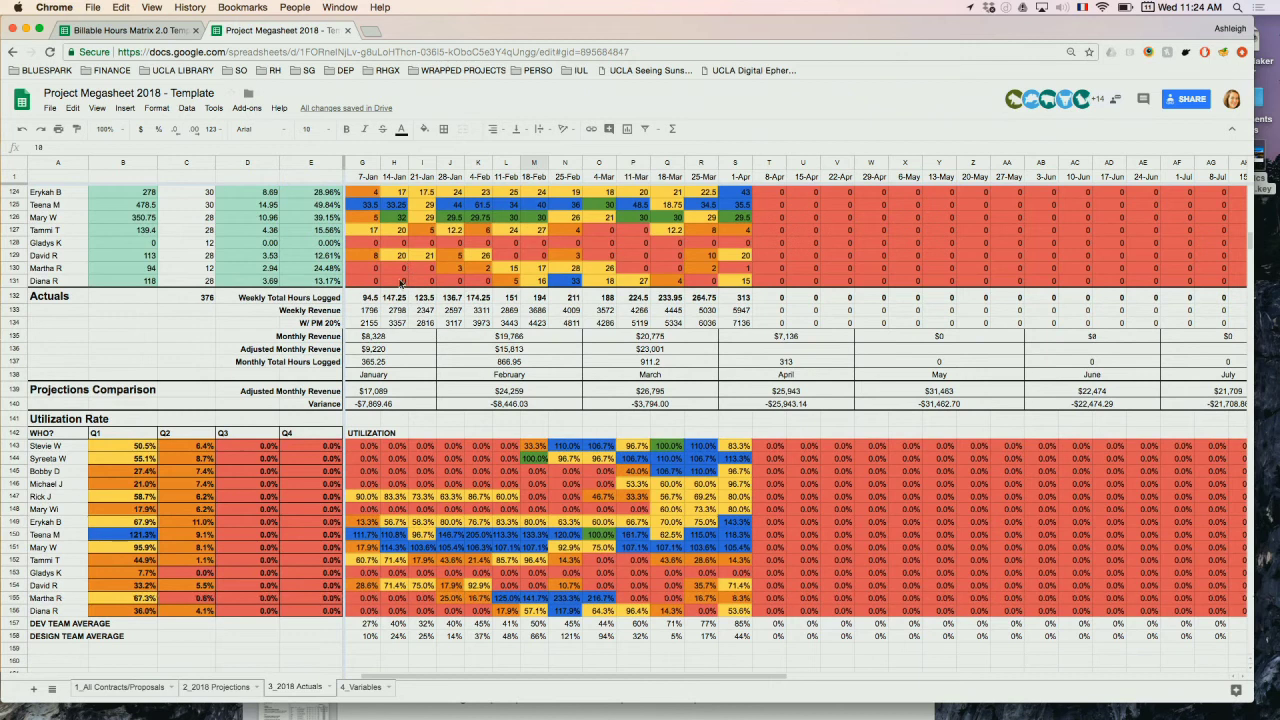
pyautogui.hscroll(-1, 406, 338)
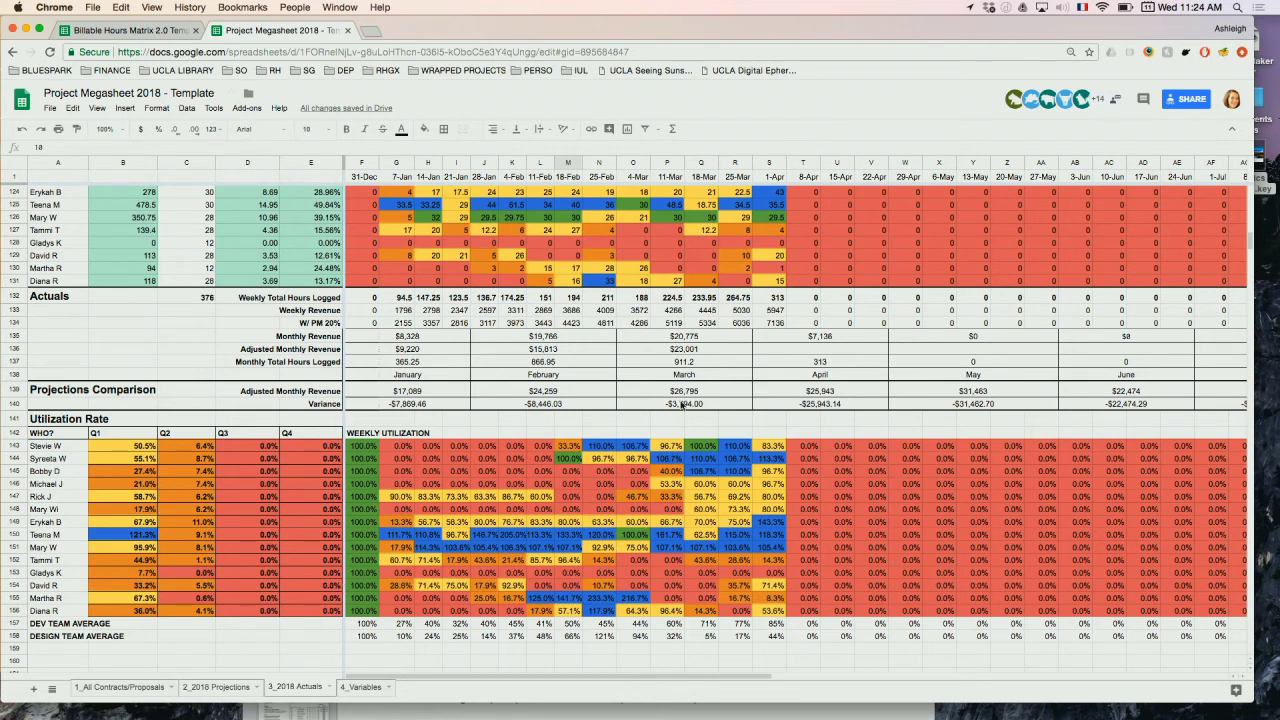
pyautogui.click(845, 341)
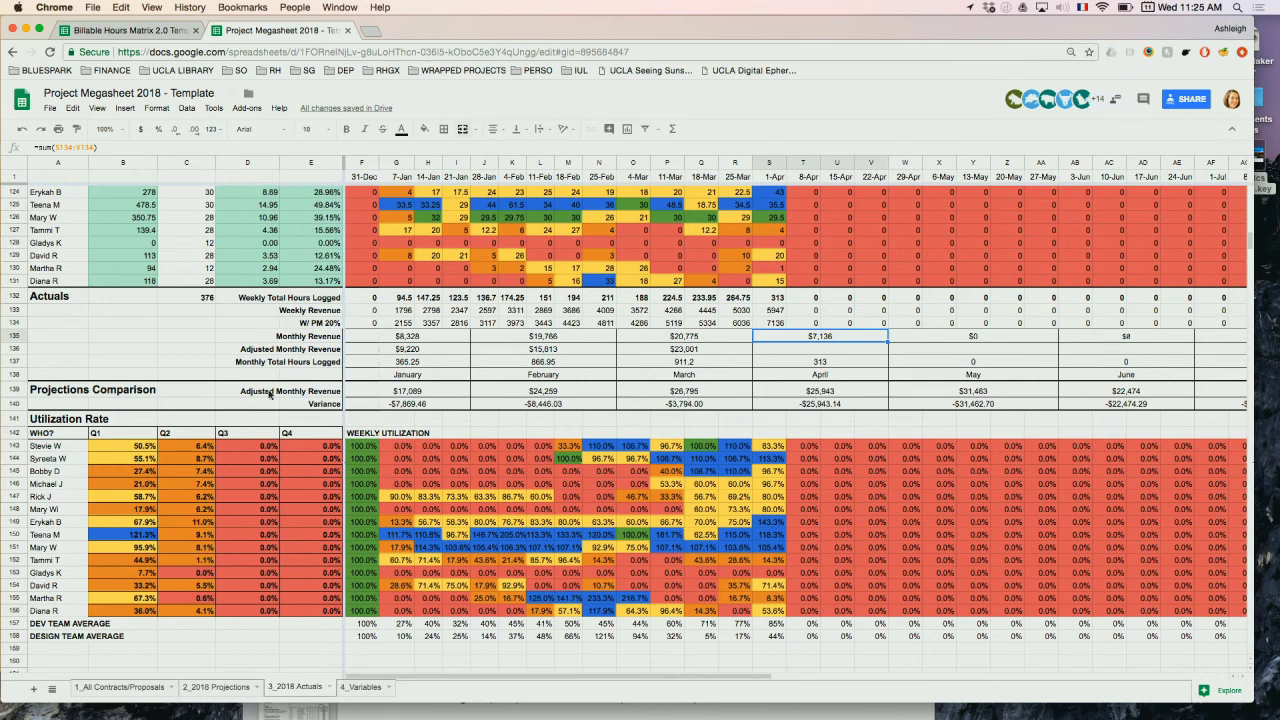
pyautogui.click(829, 393)
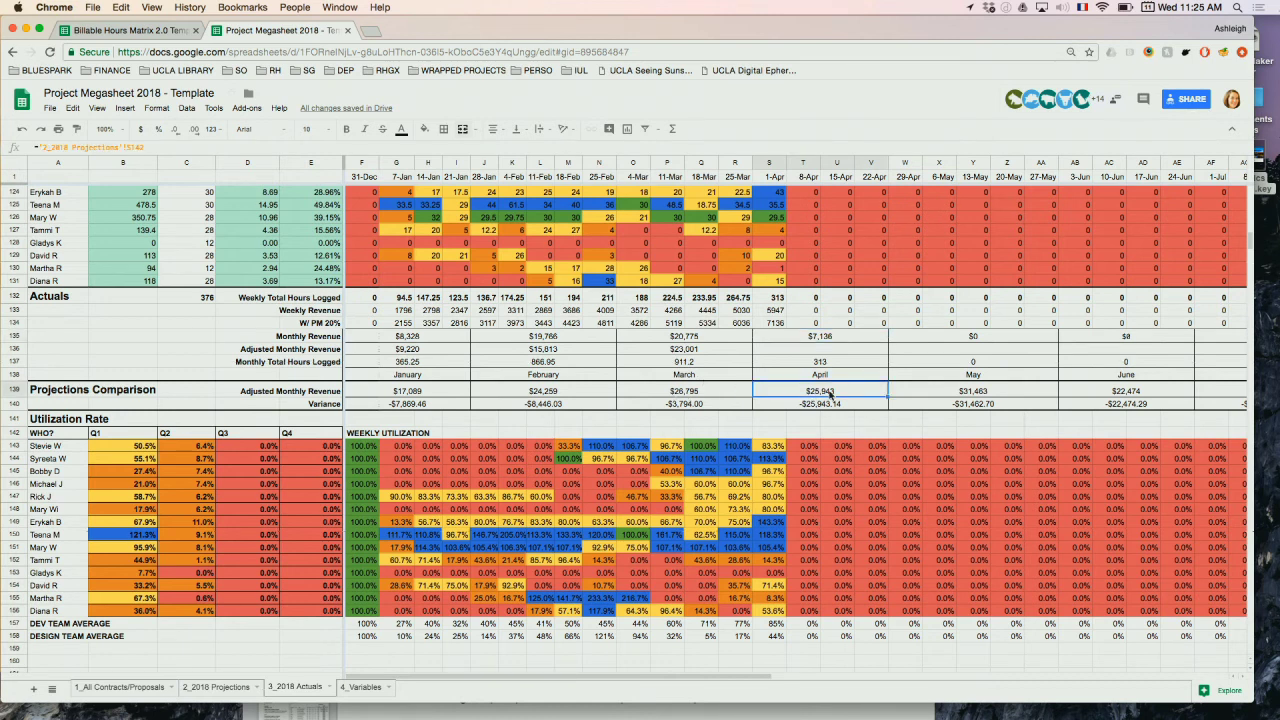
pyautogui.click(830, 408)
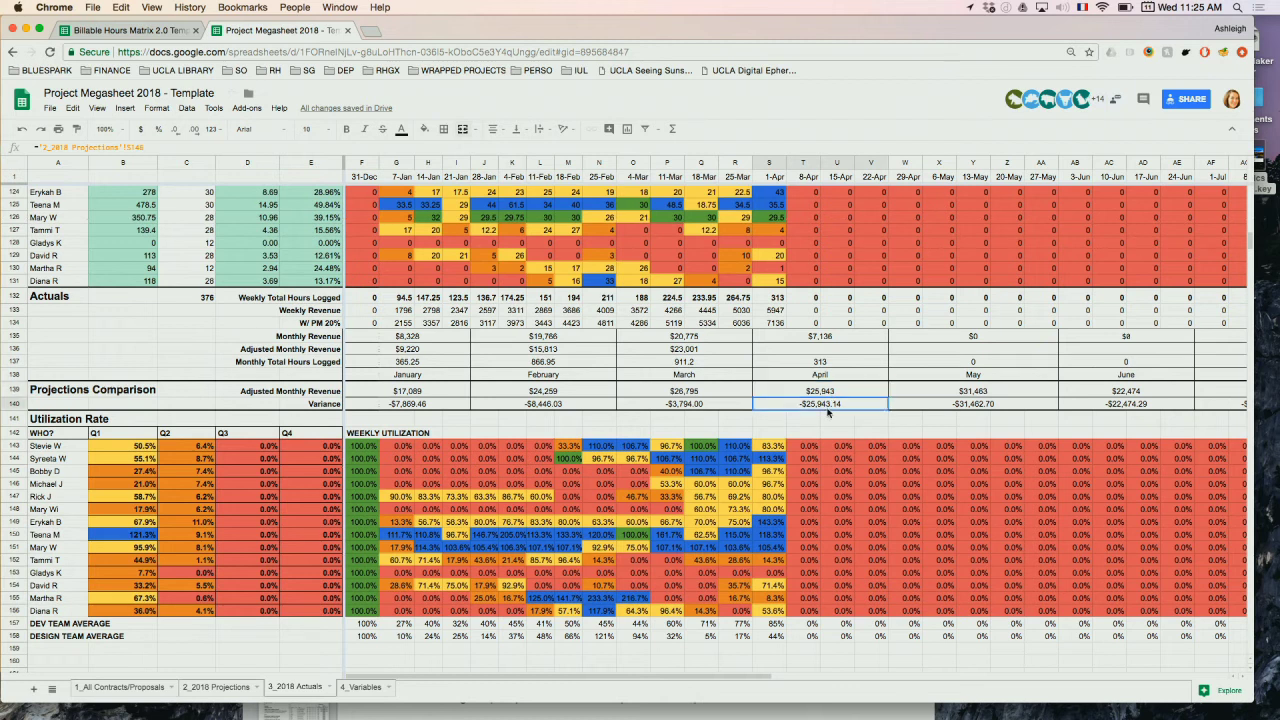
# In the Utilization Rate section, highlight the list of team members and their Q1 utilization percentages.
pyautogui.scroll(-5, 828, 433)
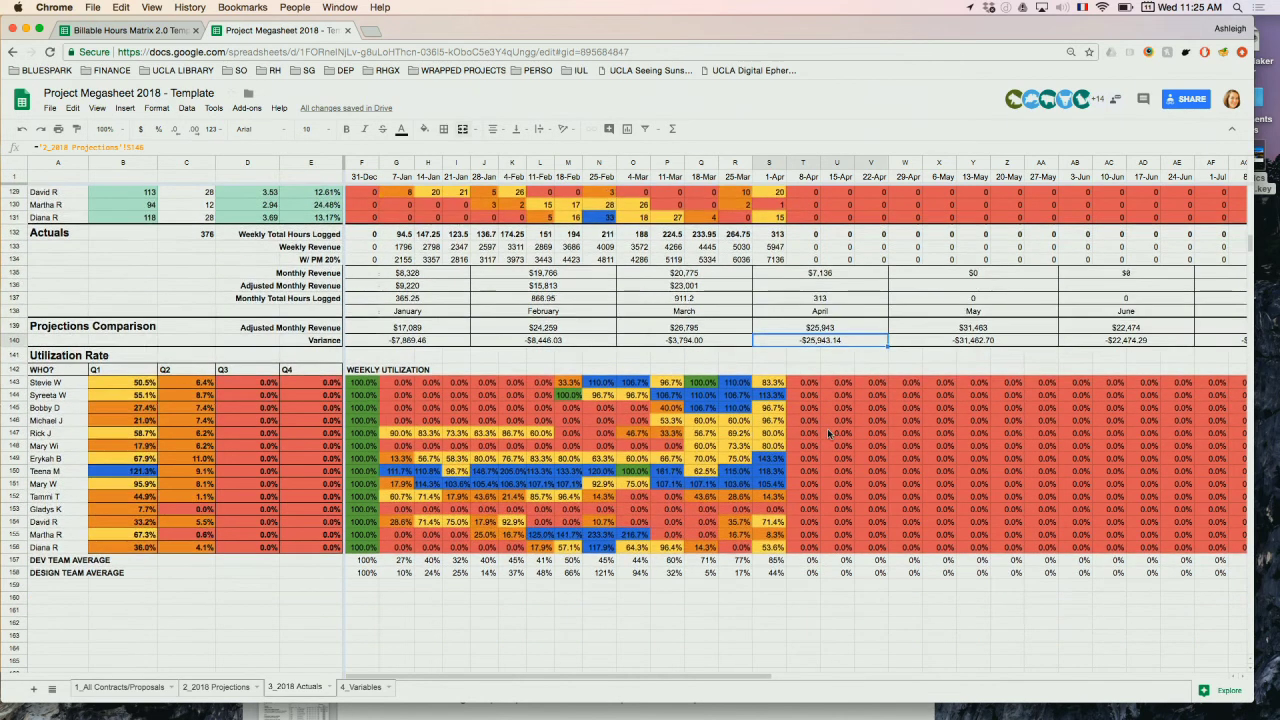
pyautogui.scroll(2, 828, 433)
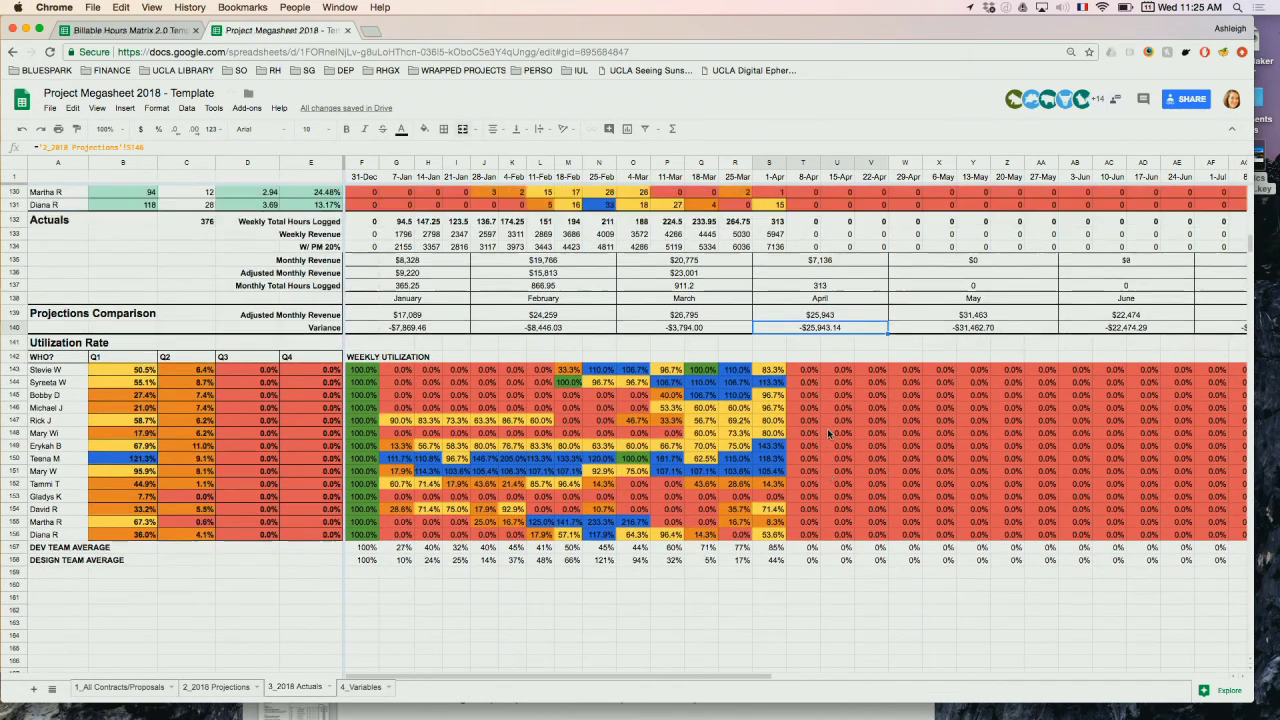
pyautogui.scroll(-3, 828, 433)
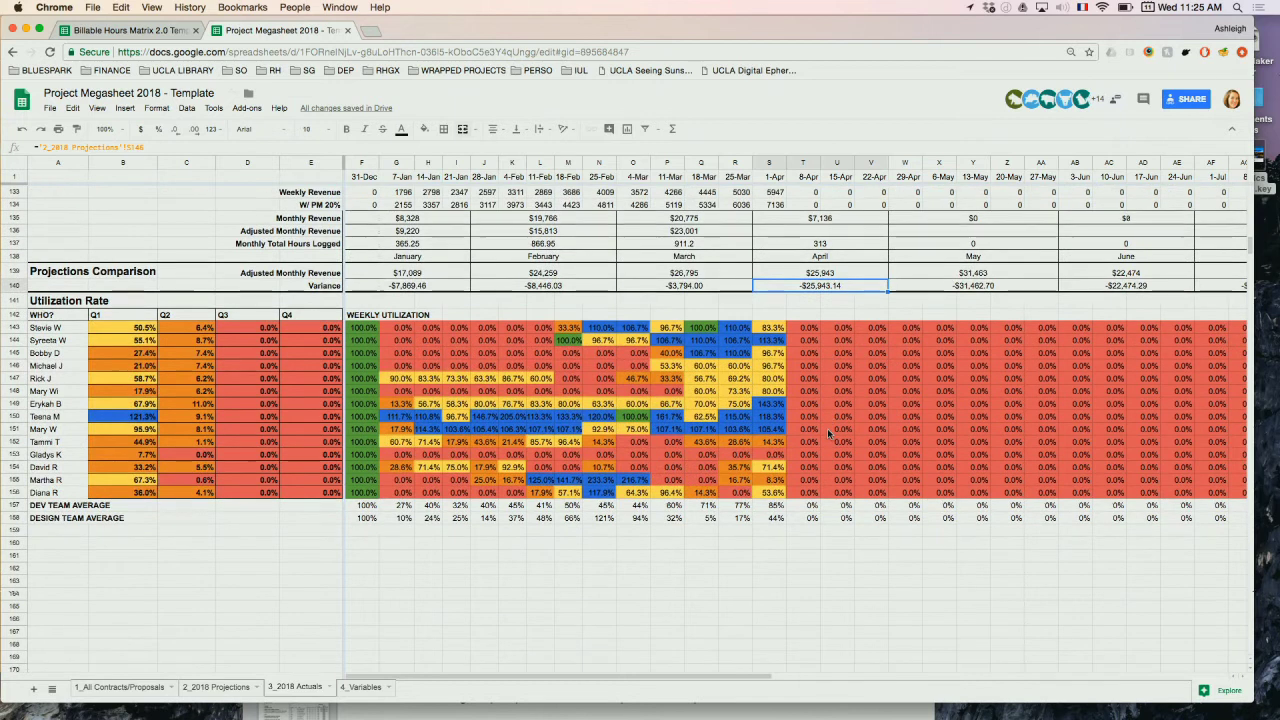
pyautogui.scroll(-1, 828, 433)
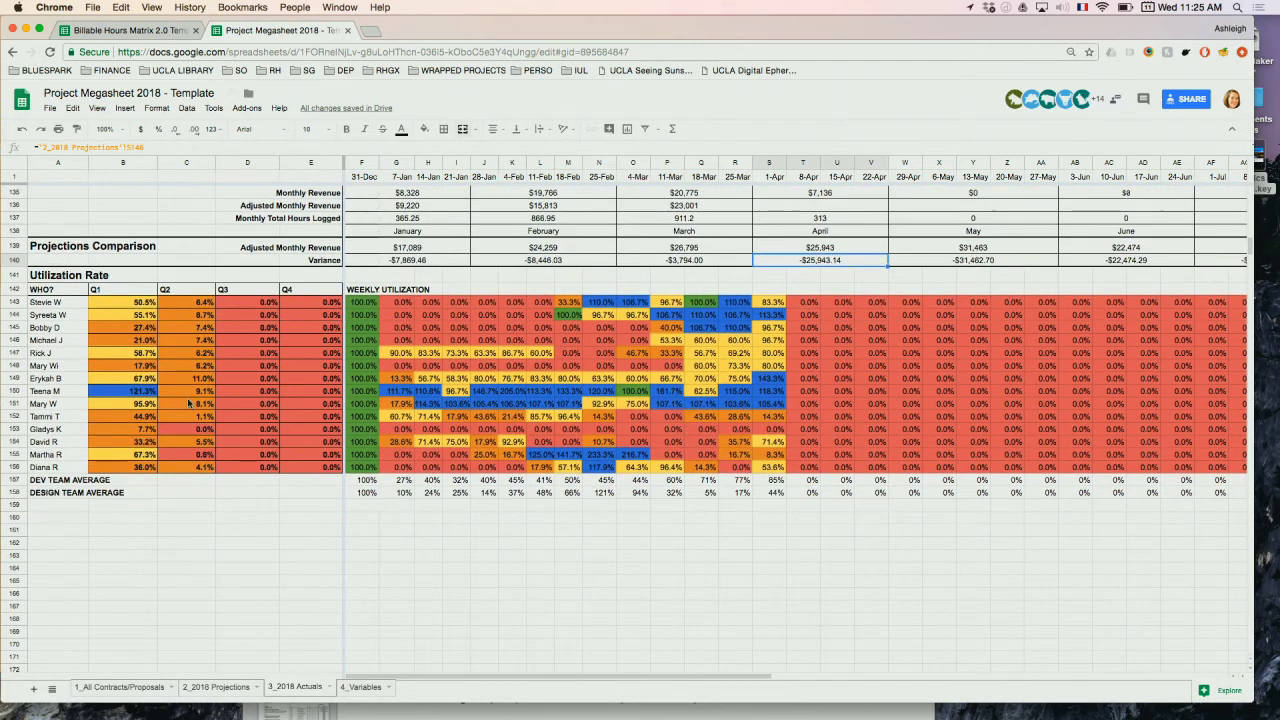
pyautogui.click(81, 292)
pyautogui.moveTo(81, 292); pyautogui.dragTo(84, 468)
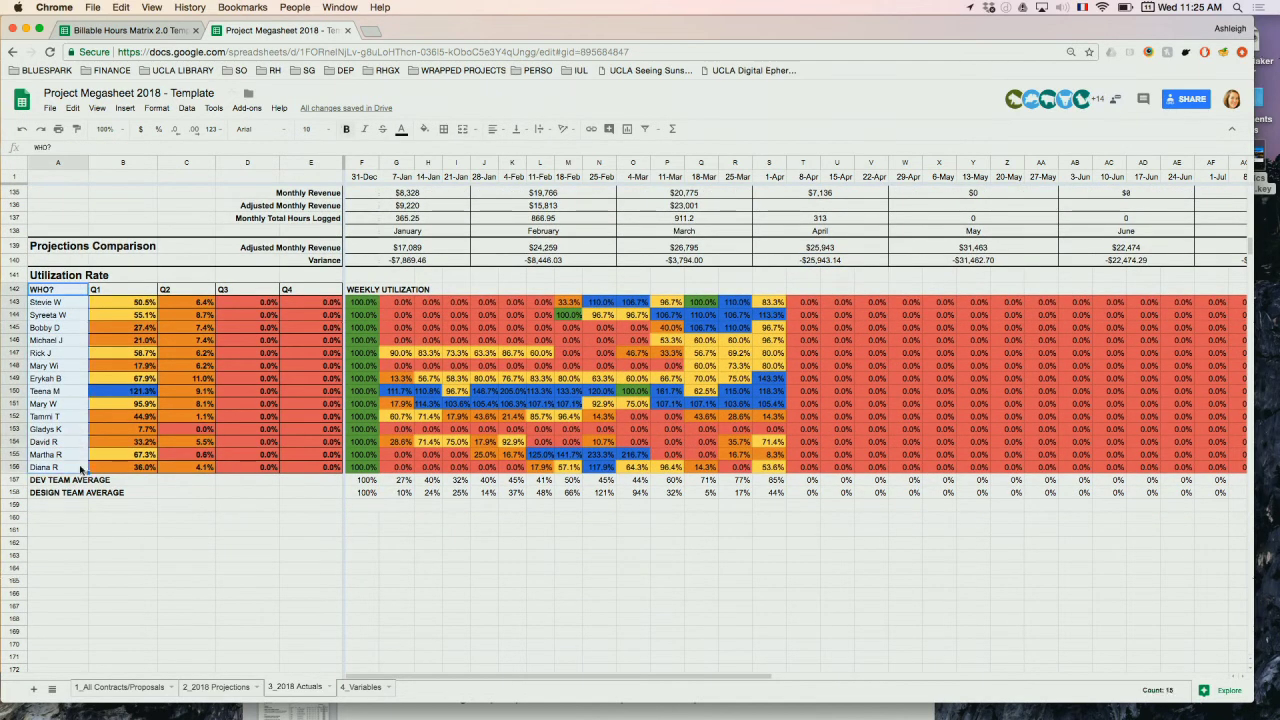
pyautogui.moveTo(127, 293); pyautogui.dragTo(130, 454)
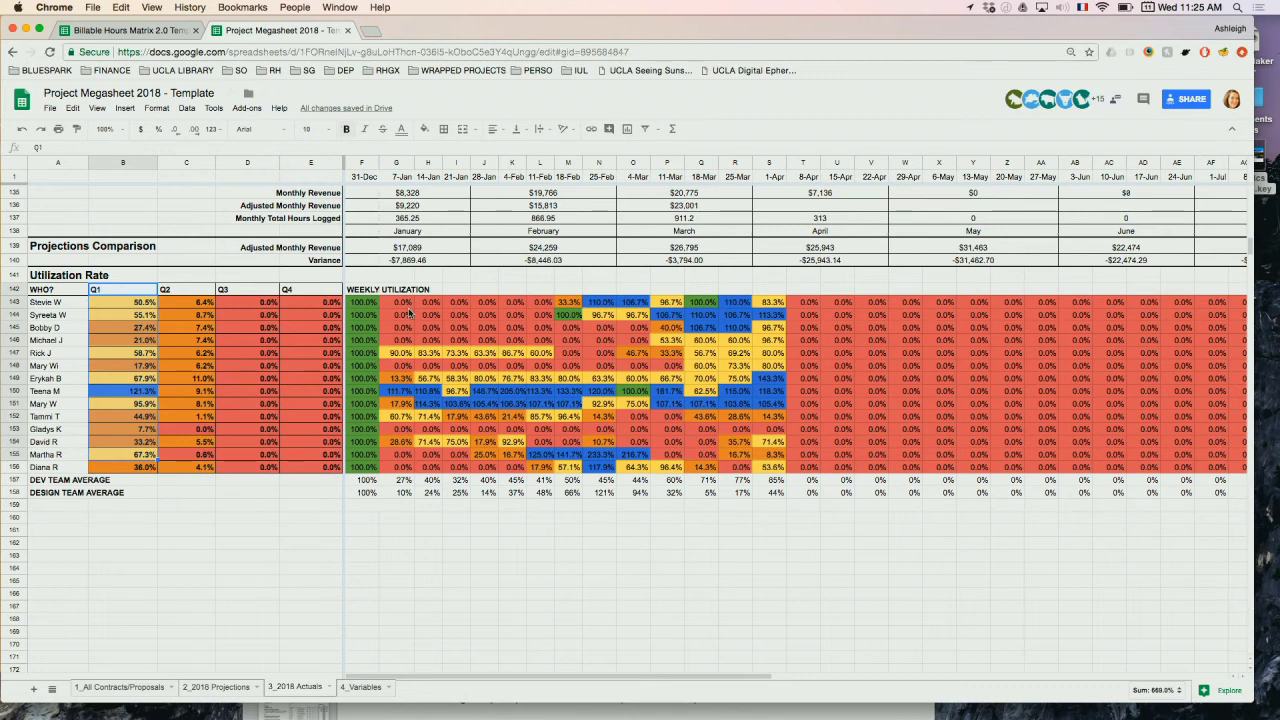
# Highlight every team member's weekly capacity in the Totals section of the Actuals sheet.
pyautogui.scroll(5, 248, 308)
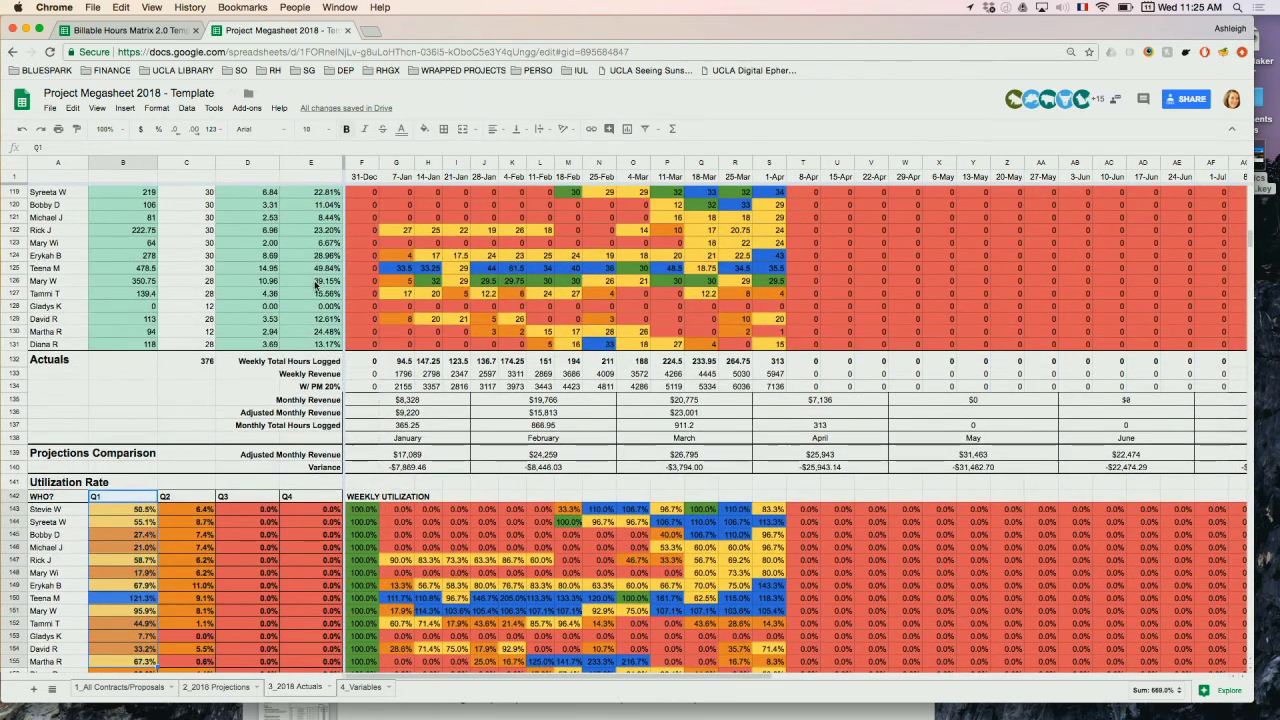
pyautogui.scroll(1, 316, 287)
pyautogui.scroll(2, 316, 287)
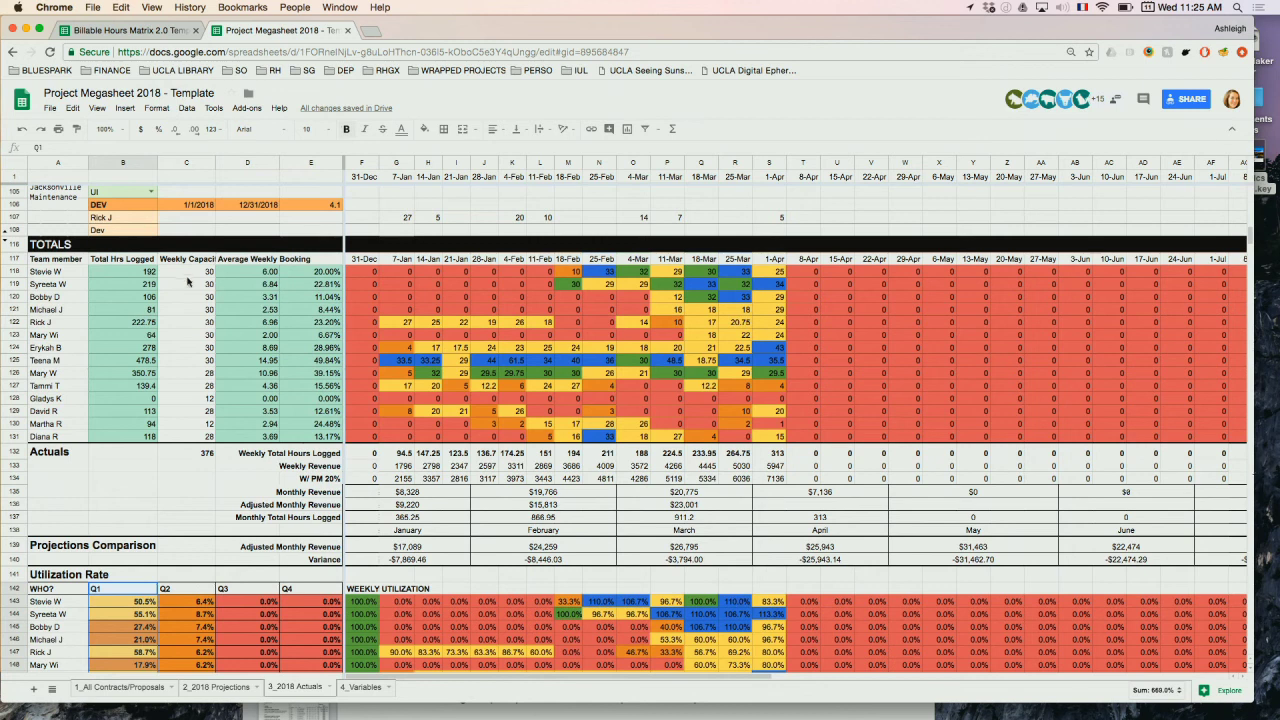
pyautogui.moveTo(186, 280); pyautogui.dragTo(180, 443)
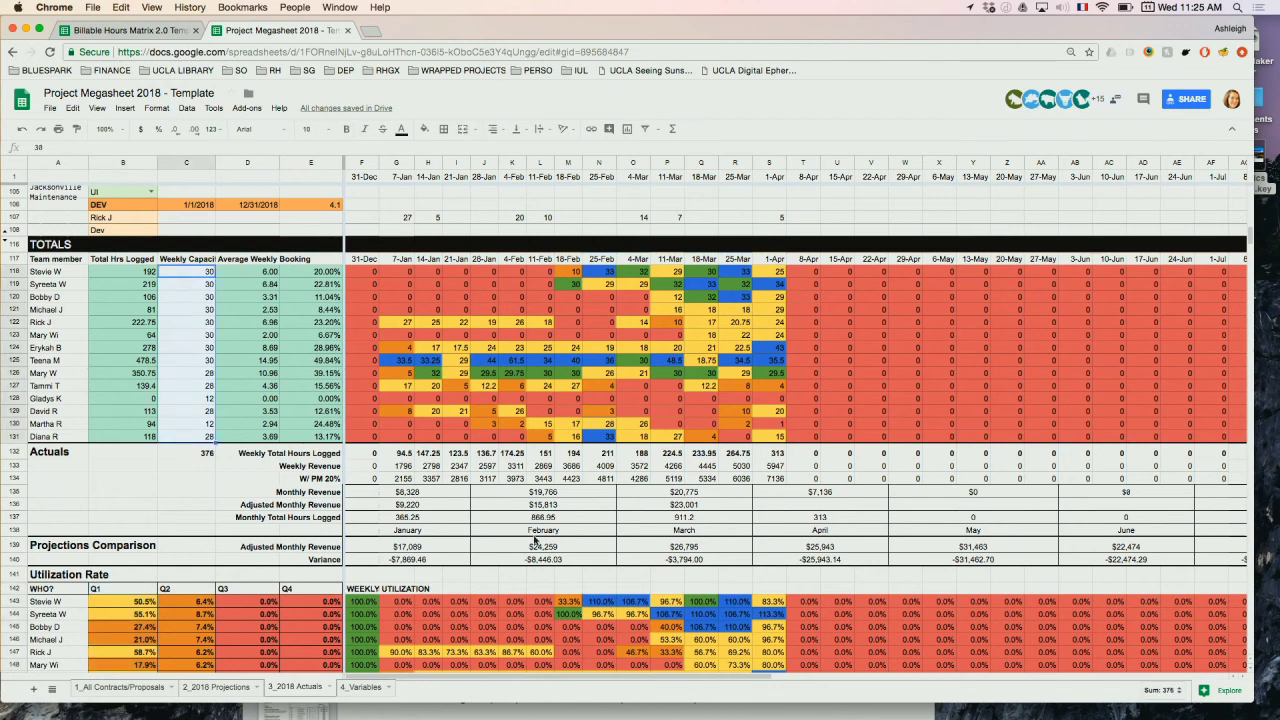
# Highlight the whole team's 31-Dec percentages in the Weekly Utilization grid.
pyautogui.scroll(-5, 535, 540)
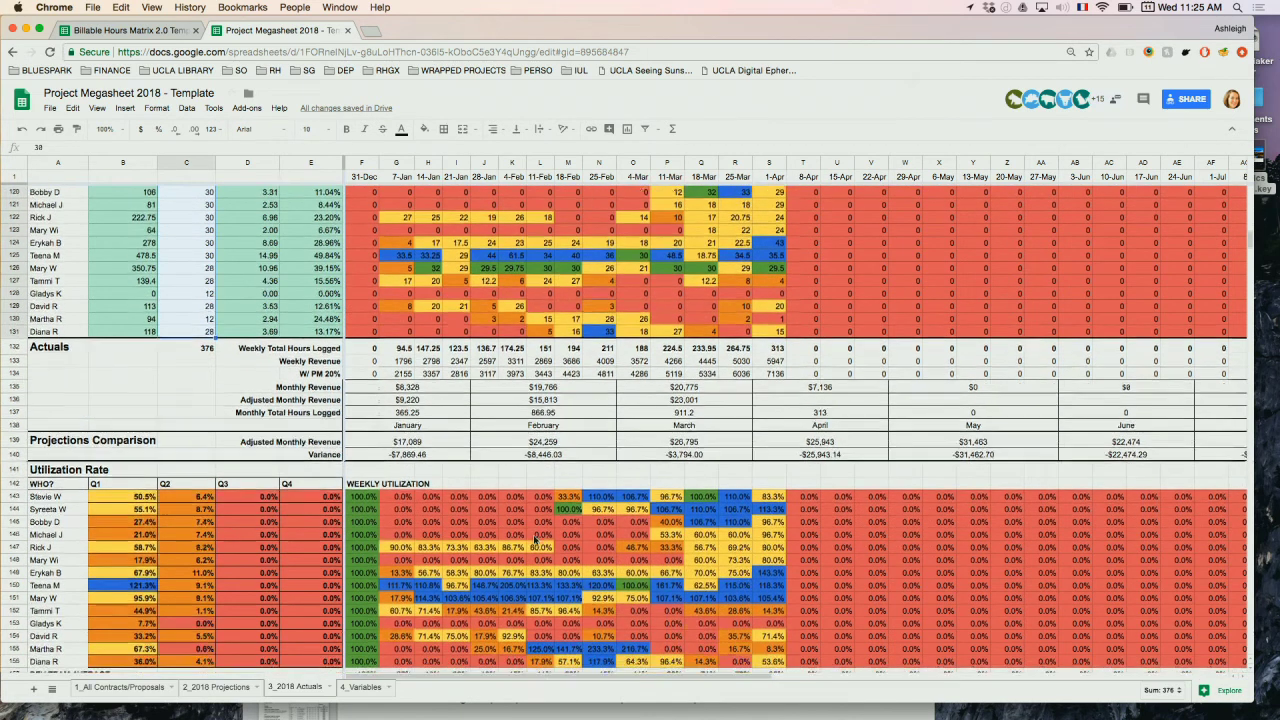
pyautogui.scroll(-1, 535, 540)
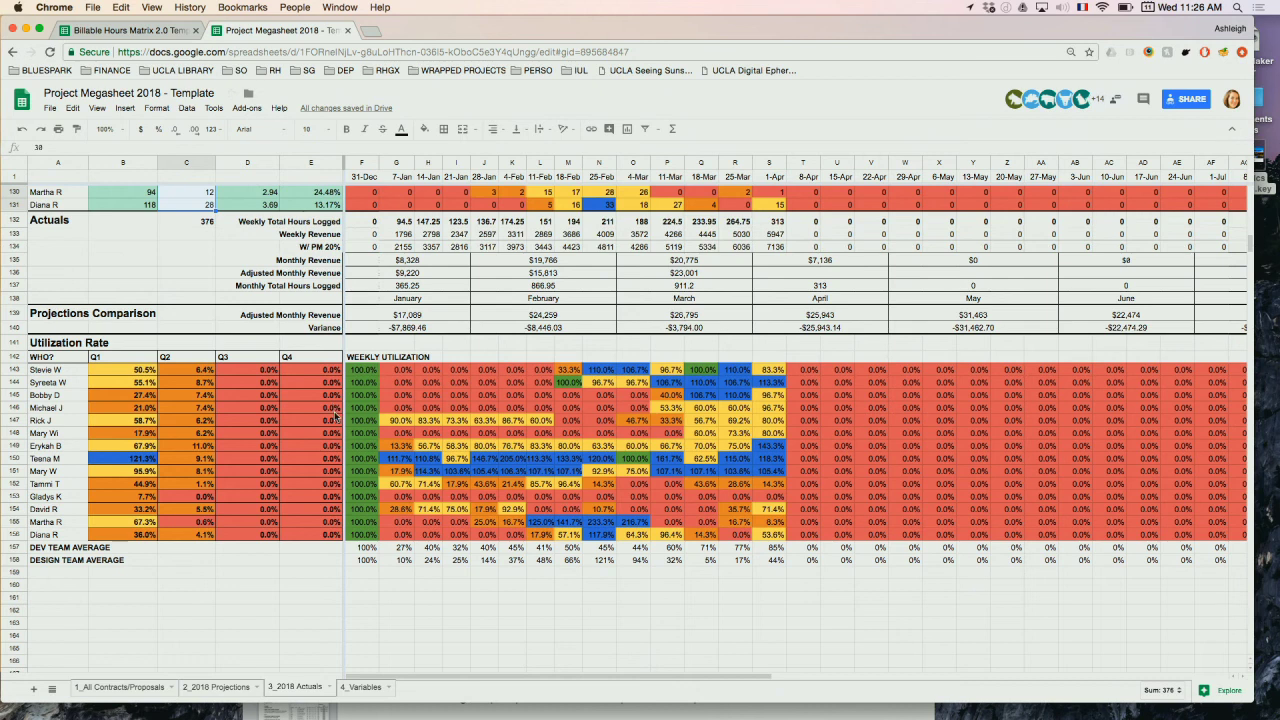
pyautogui.click(354, 375)
pyautogui.moveTo(354, 375); pyautogui.dragTo(354, 536)
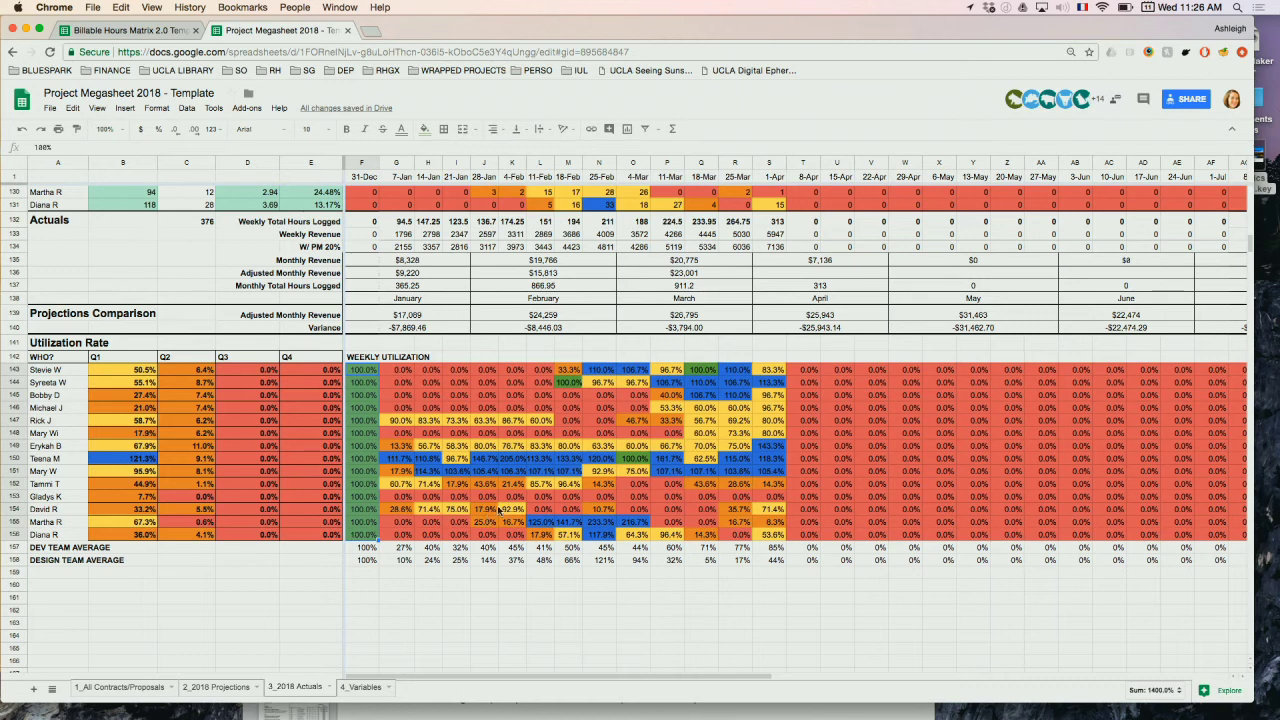
# Inspect the Dev Team Average formula for 21-Jan and highlight the dev averages from 21-Jan to 18-Feb.
pyautogui.scroll(-2, 648, 540)
pyautogui.scroll(-3, 648, 540)
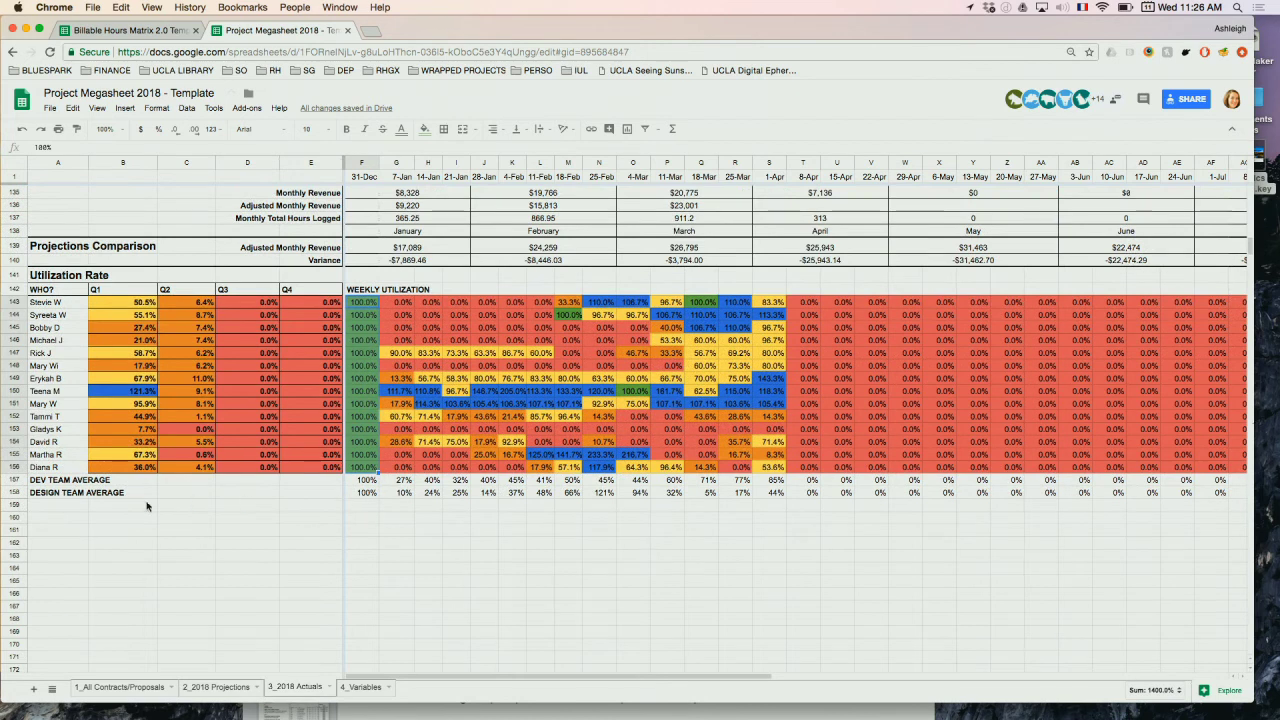
pyautogui.click(457, 482)
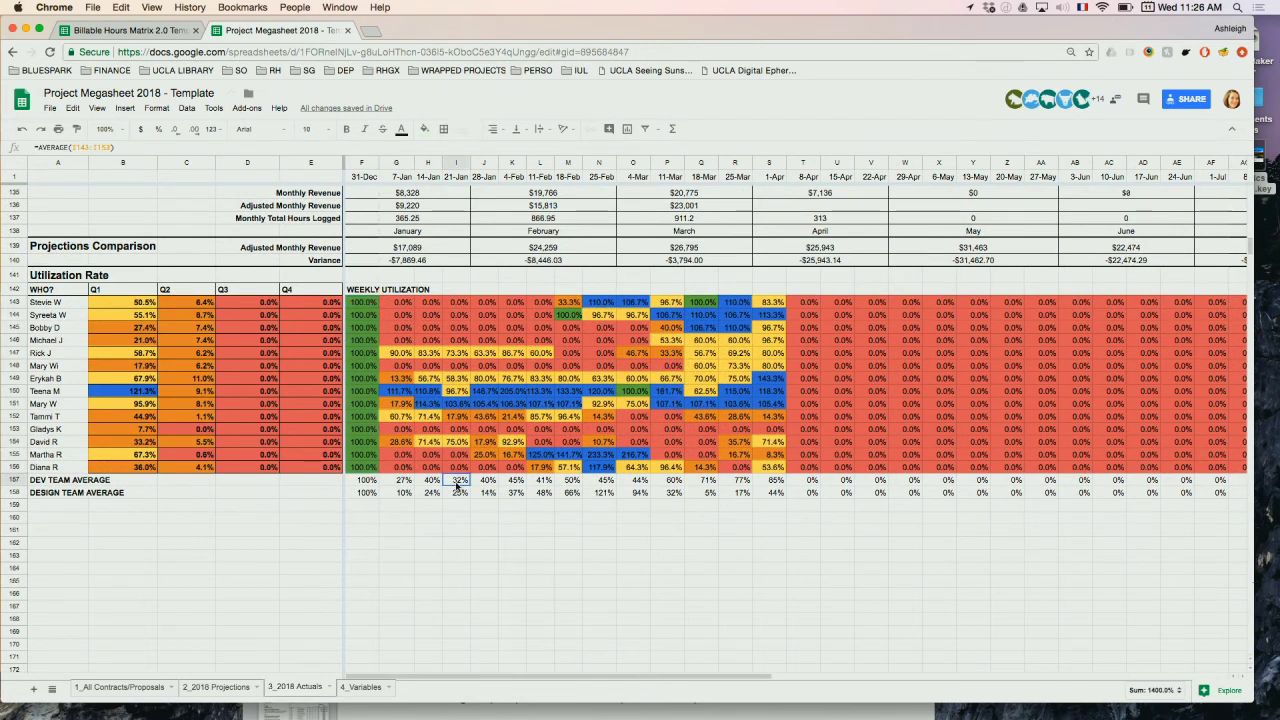
pyautogui.keyDown('shift'); pyautogui.click(560, 486); pyautogui.keyUp('shift')
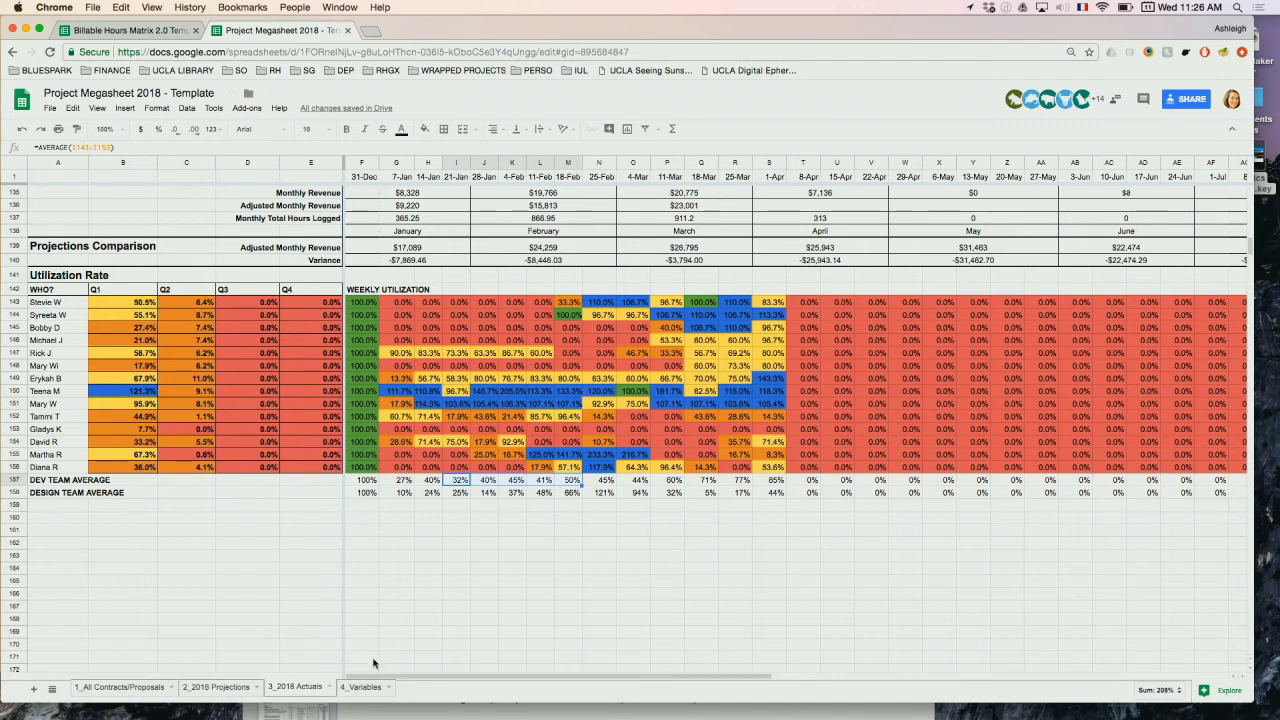
# Review the Actuals totals, switch to the 2_2018 Projections sheet, and inspect the first team member's 7-Oct booked hours formula in Totals.
pyautogui.scroll(1, 575, 595)
pyautogui.scroll(10, 575, 595)
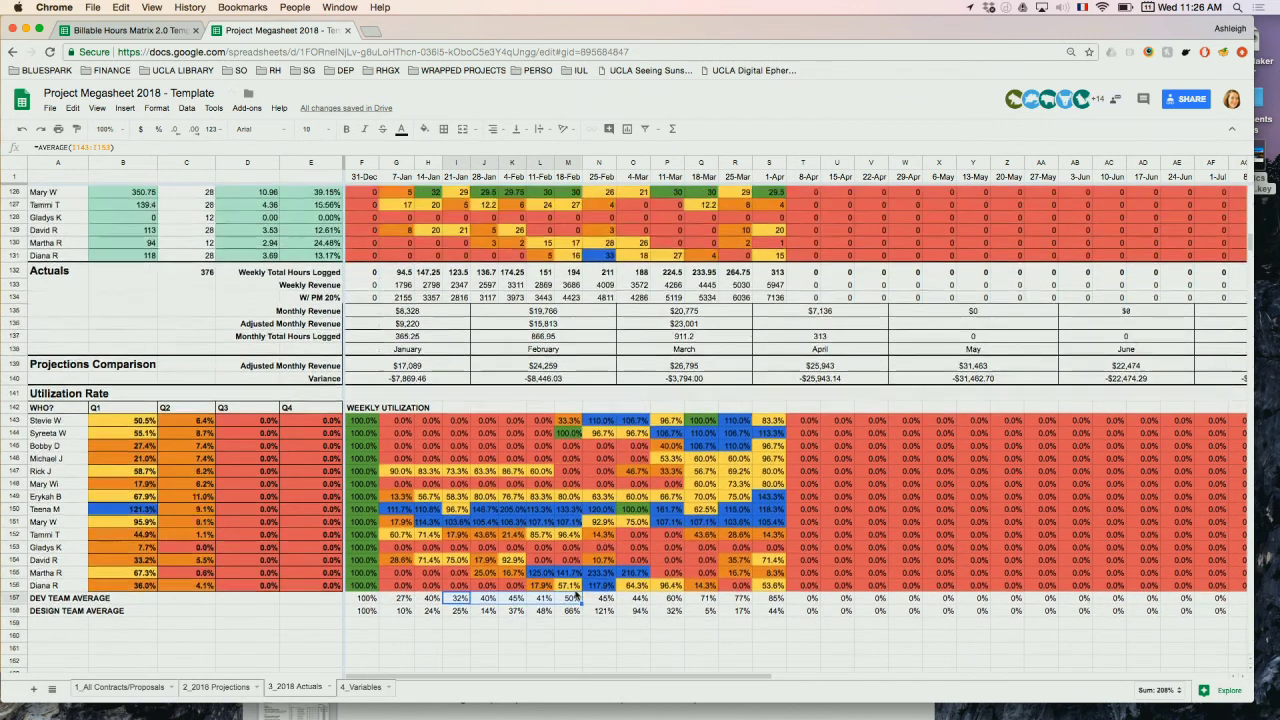
pyautogui.scroll(1, 575, 594)
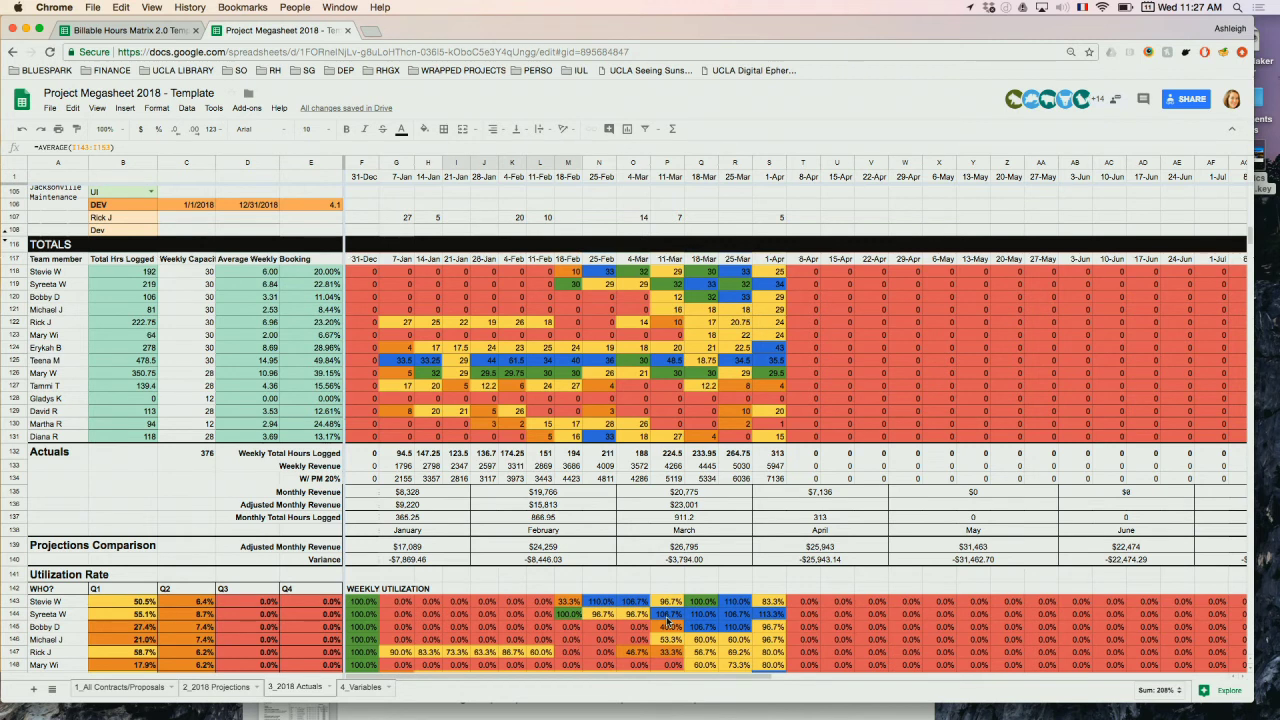
pyautogui.click(228, 692)
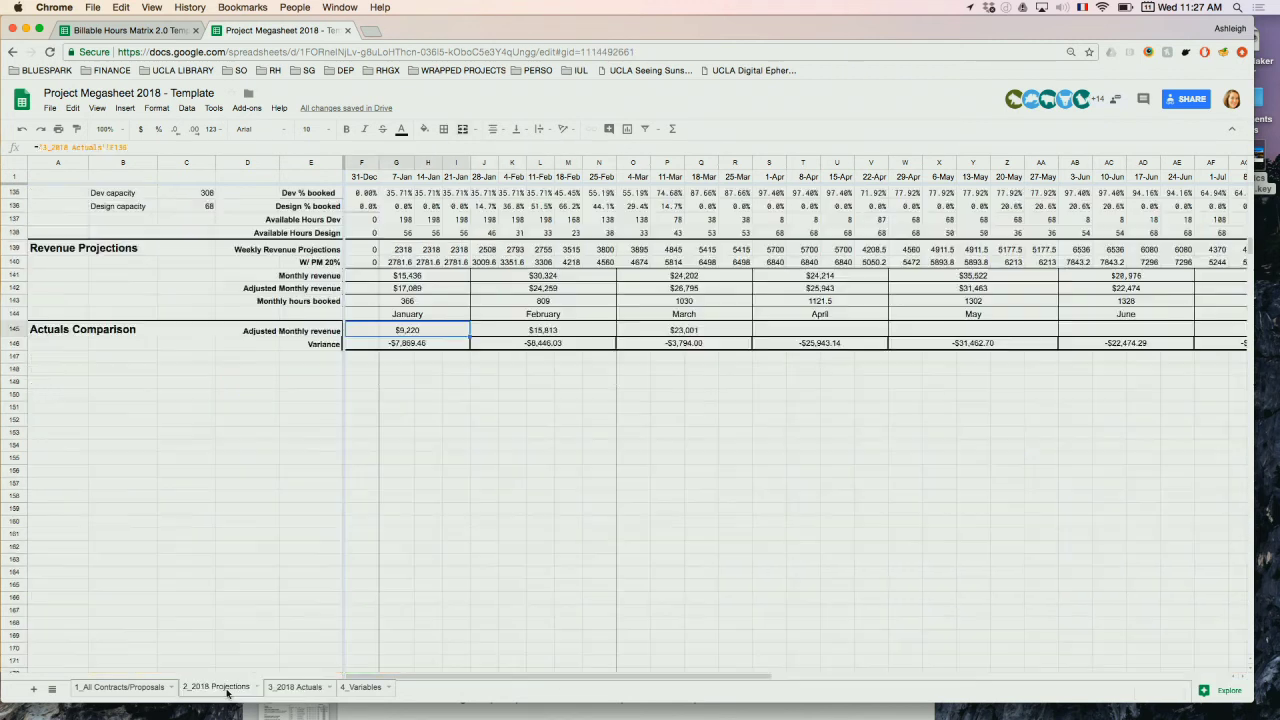
pyautogui.scroll(2, 390, 608)
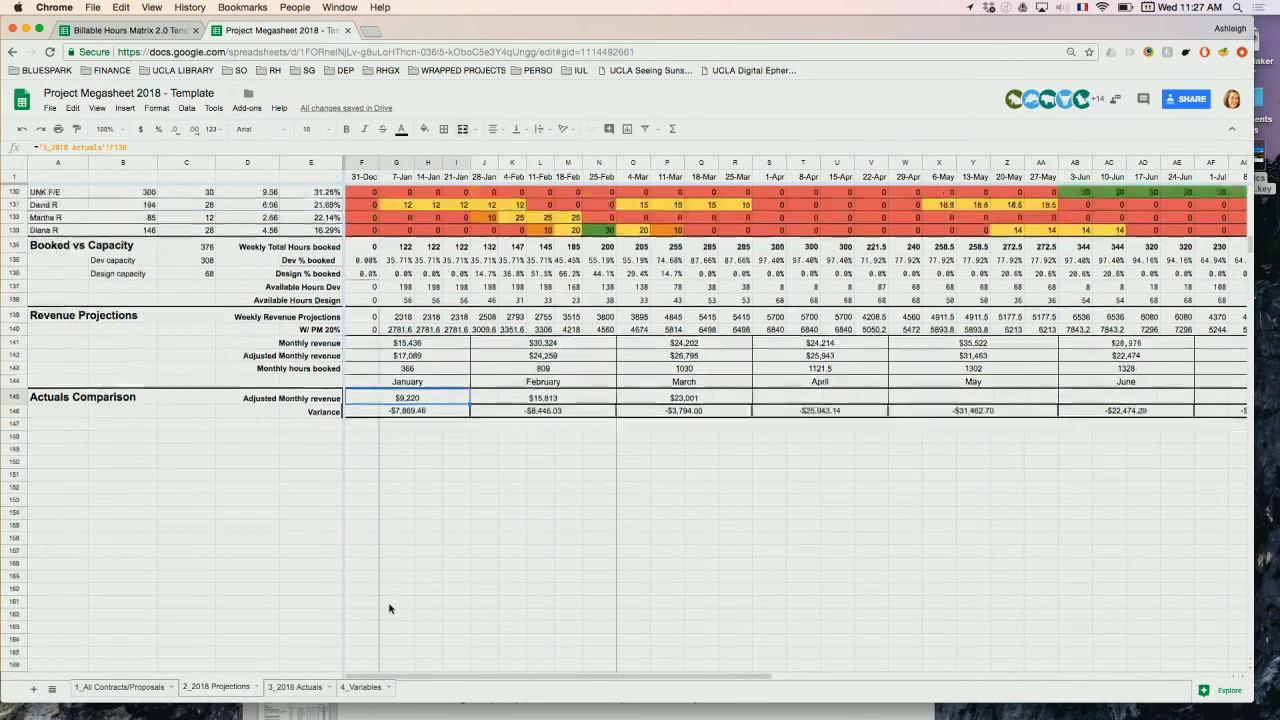
pyautogui.scroll(5, 390, 608)
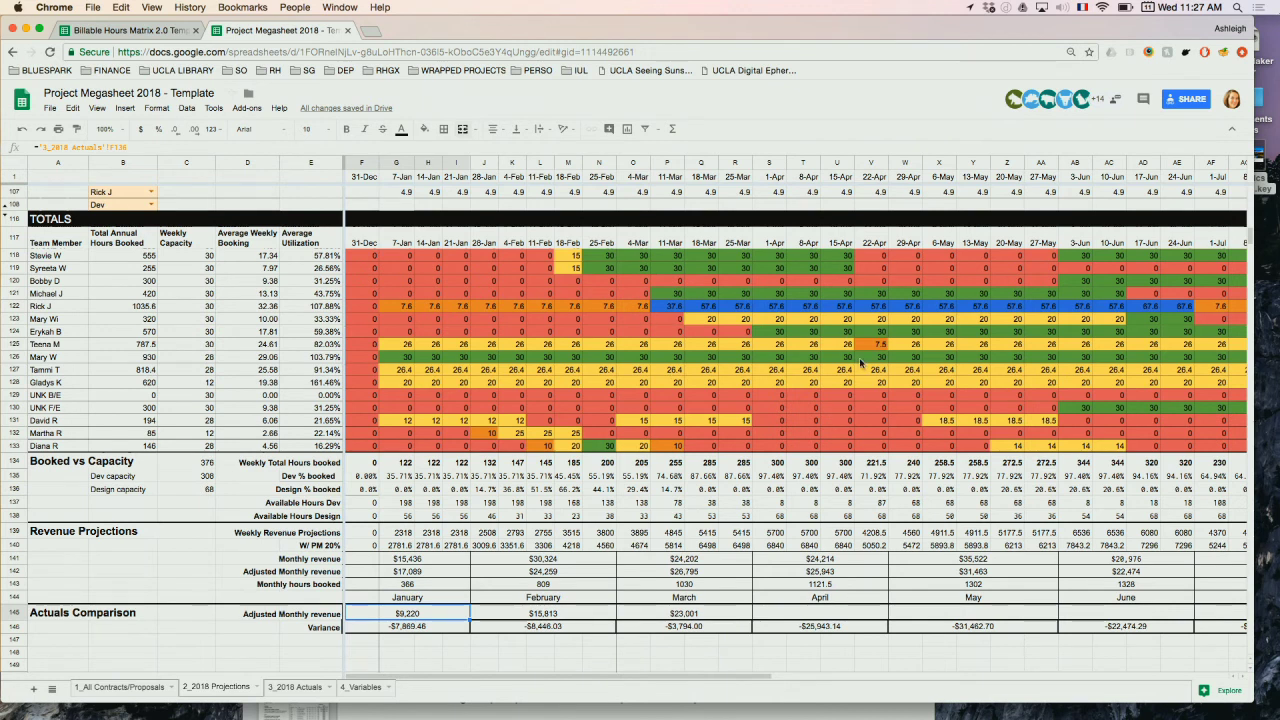
pyautogui.hscroll(10, 860, 362)
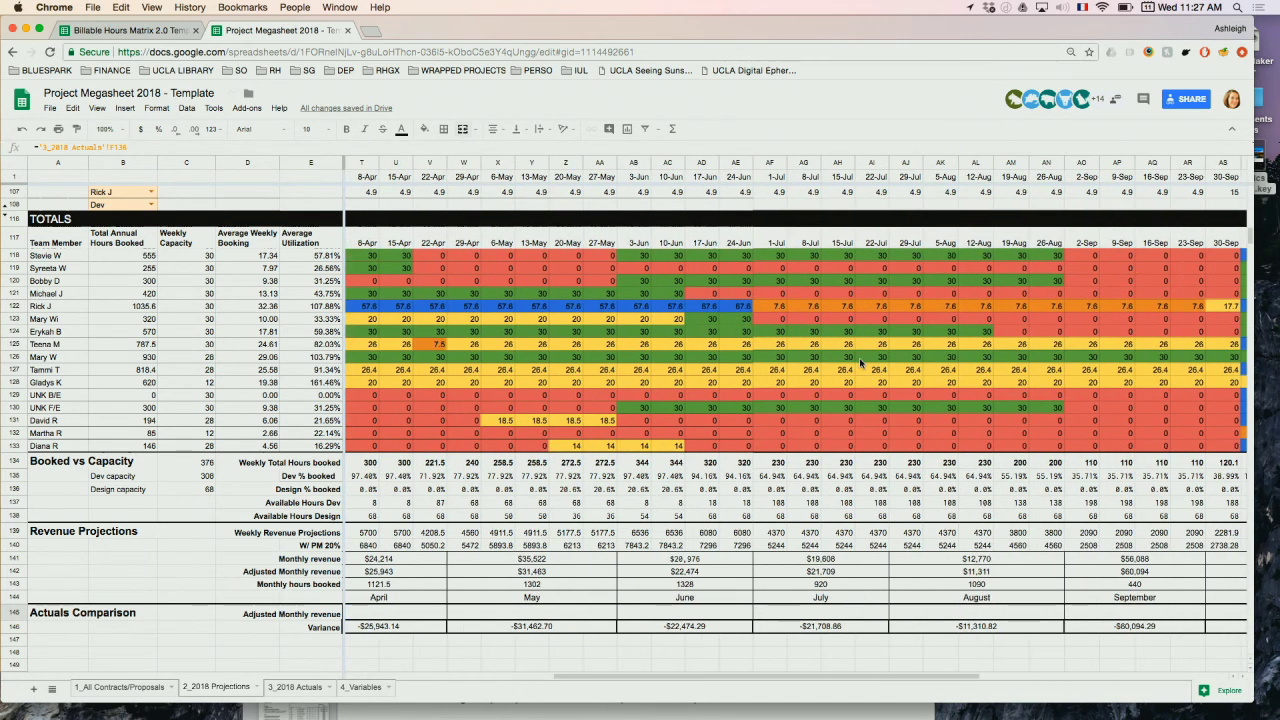
pyautogui.hscroll(10, 860, 362)
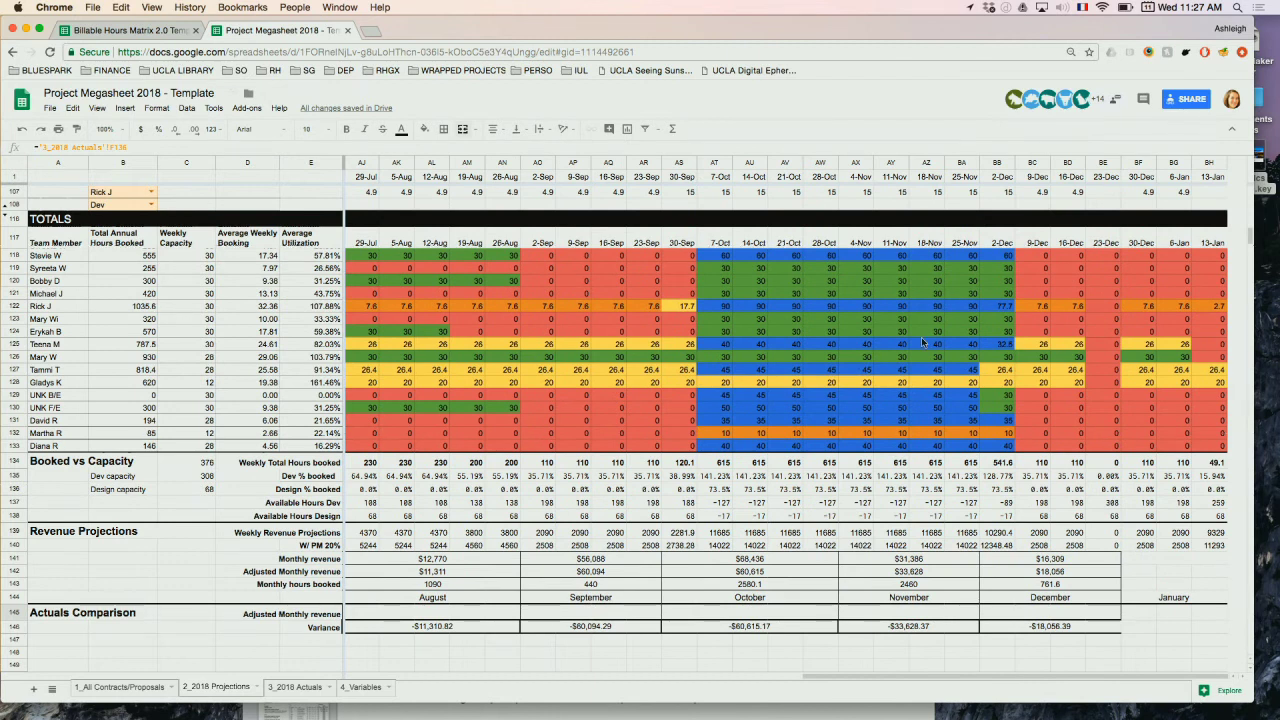
pyautogui.click(726, 258)
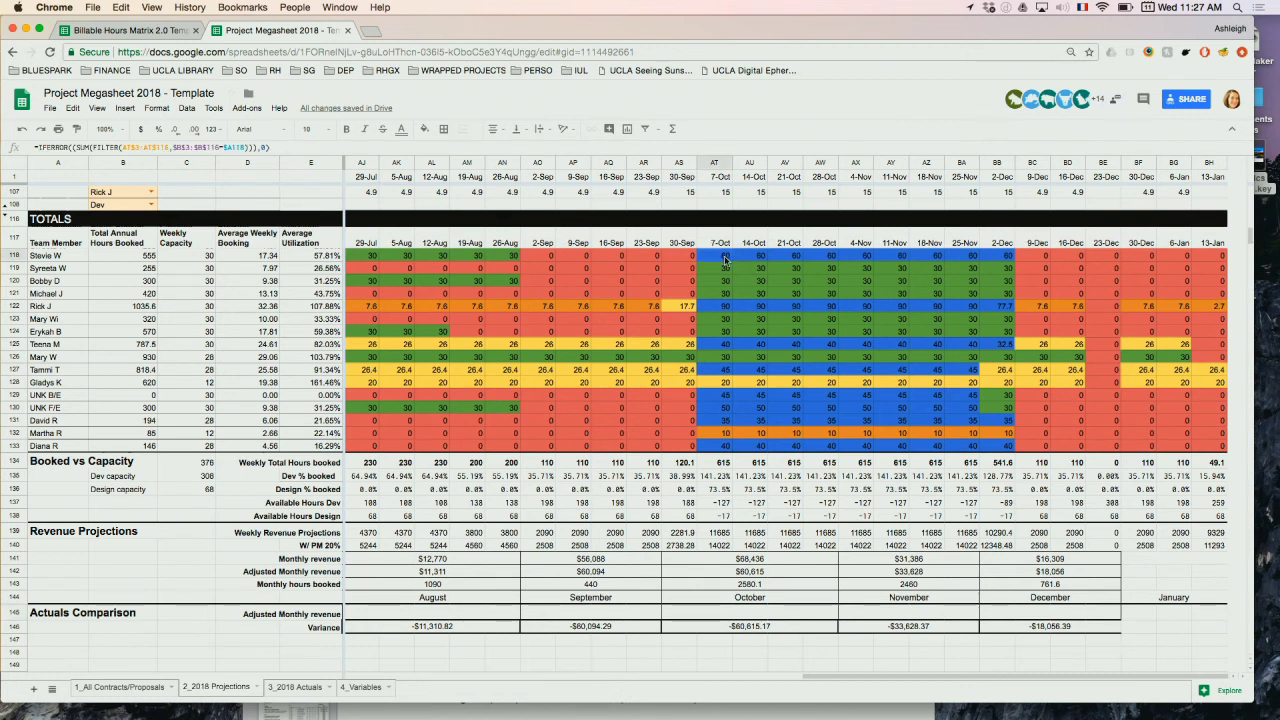
# Highlight the first team member's 7-Oct and 14-Oct booked hours, then the second to fourth members' hours from 7-Oct to 2-Dec in Totals.
pyautogui.moveTo(727, 259); pyautogui.dragTo(756, 259)
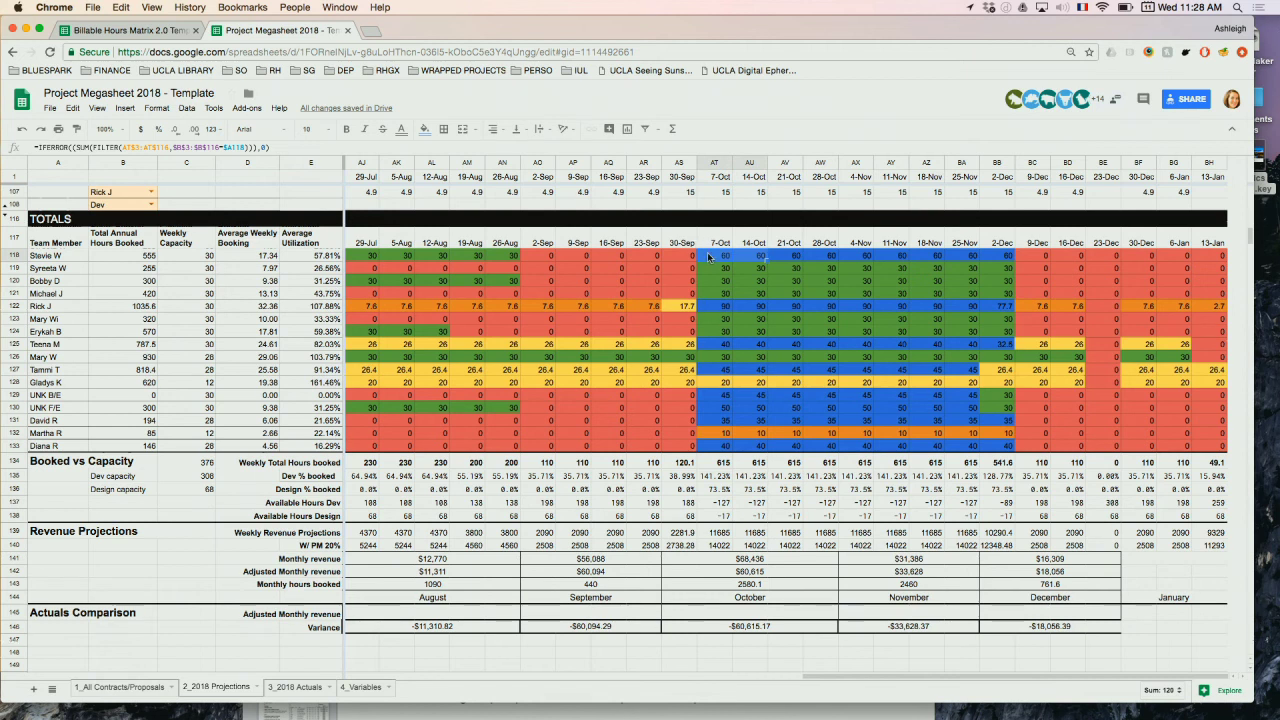
pyautogui.click(740, 283)
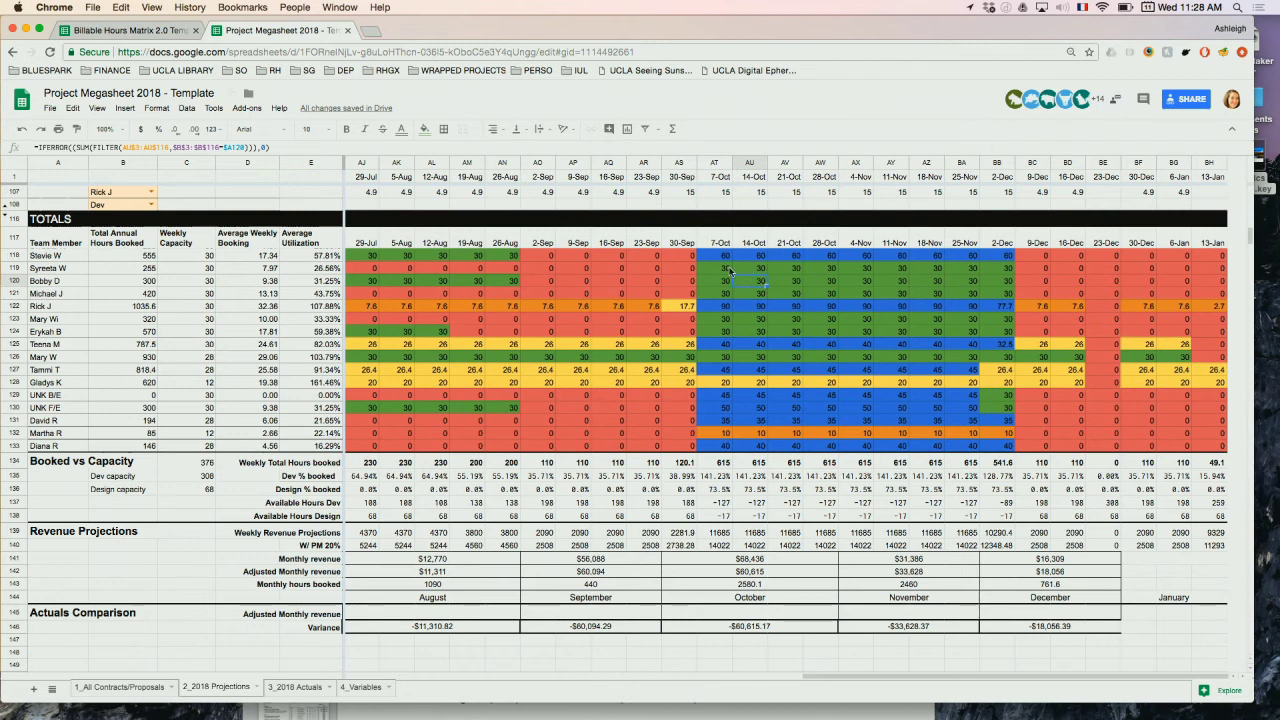
pyautogui.click(740, 270)
pyautogui.moveTo(740, 270); pyautogui.dragTo(995, 300)
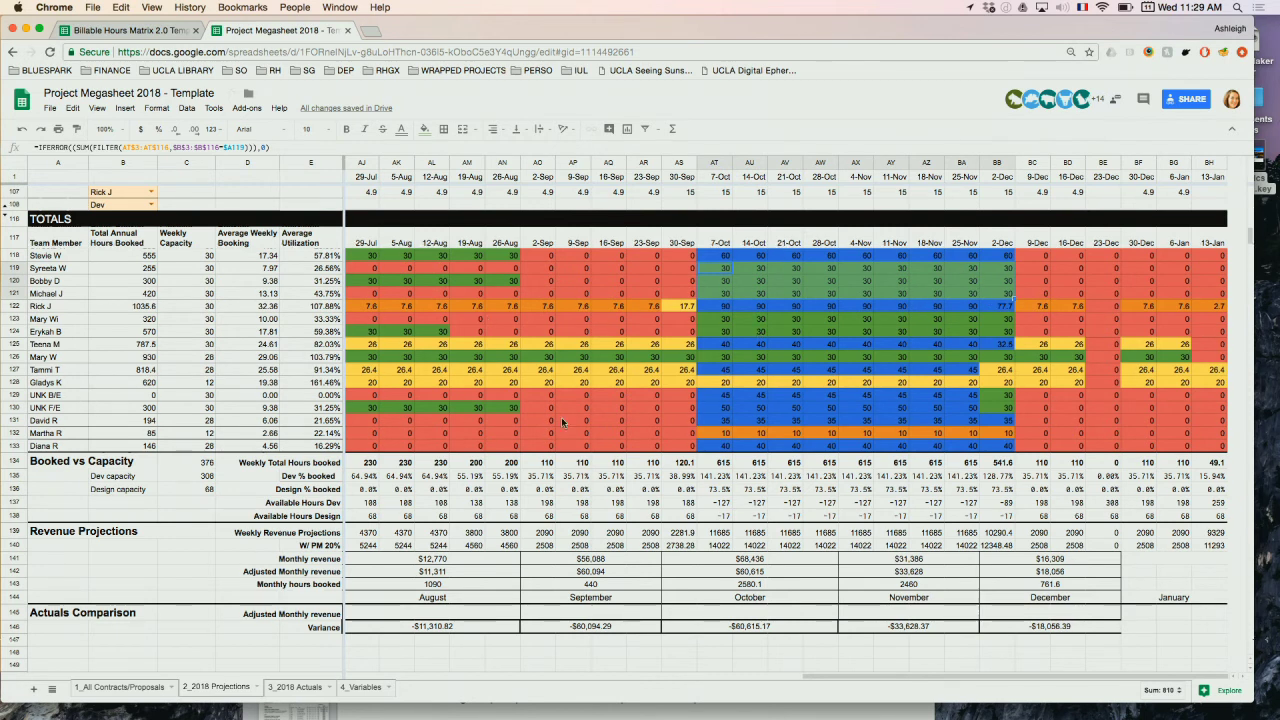
# Highlight the UNK B/E and UNK F/E booked hours from 7-Oct to 2-Dec and review the capacity and revenue rows beneath.
pyautogui.moveTo(712, 396); pyautogui.dragTo(970, 414)
pyautogui.scroll(-1, 870, 437)
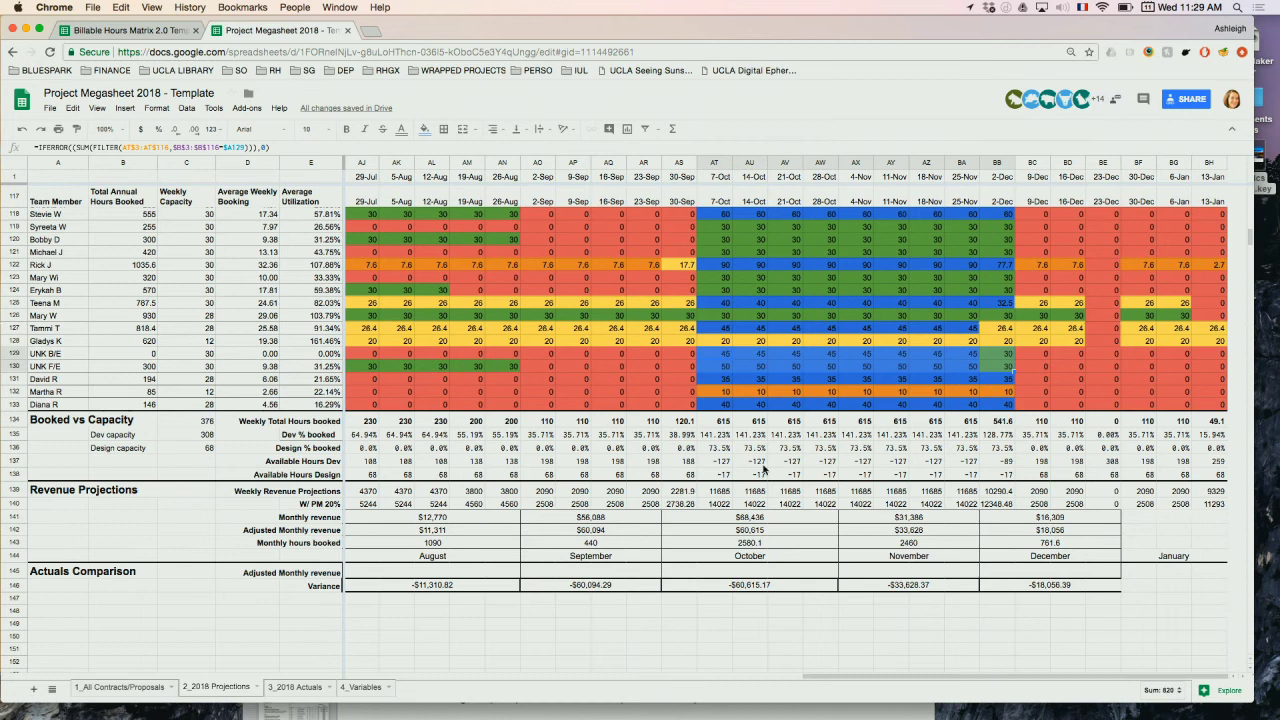
pyautogui.scroll(-1, 765, 468)
pyautogui.scroll(2, 766, 468)
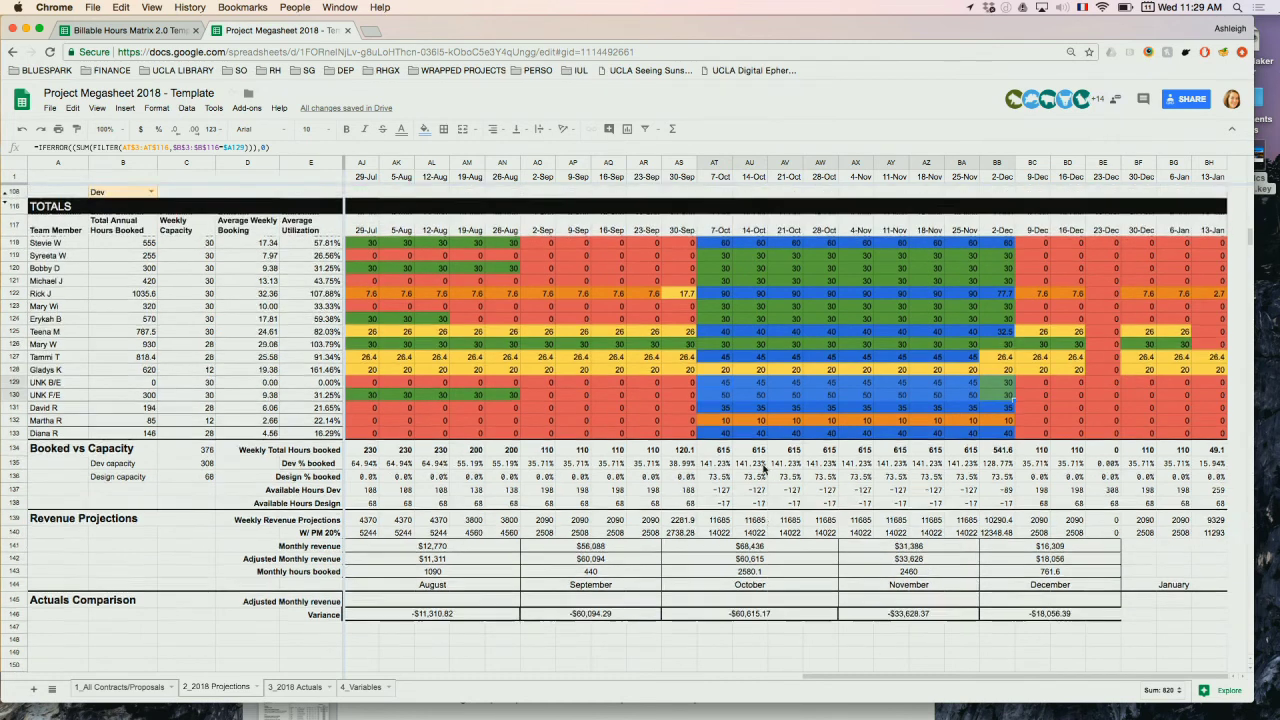
pyautogui.scroll(1, 765, 468)
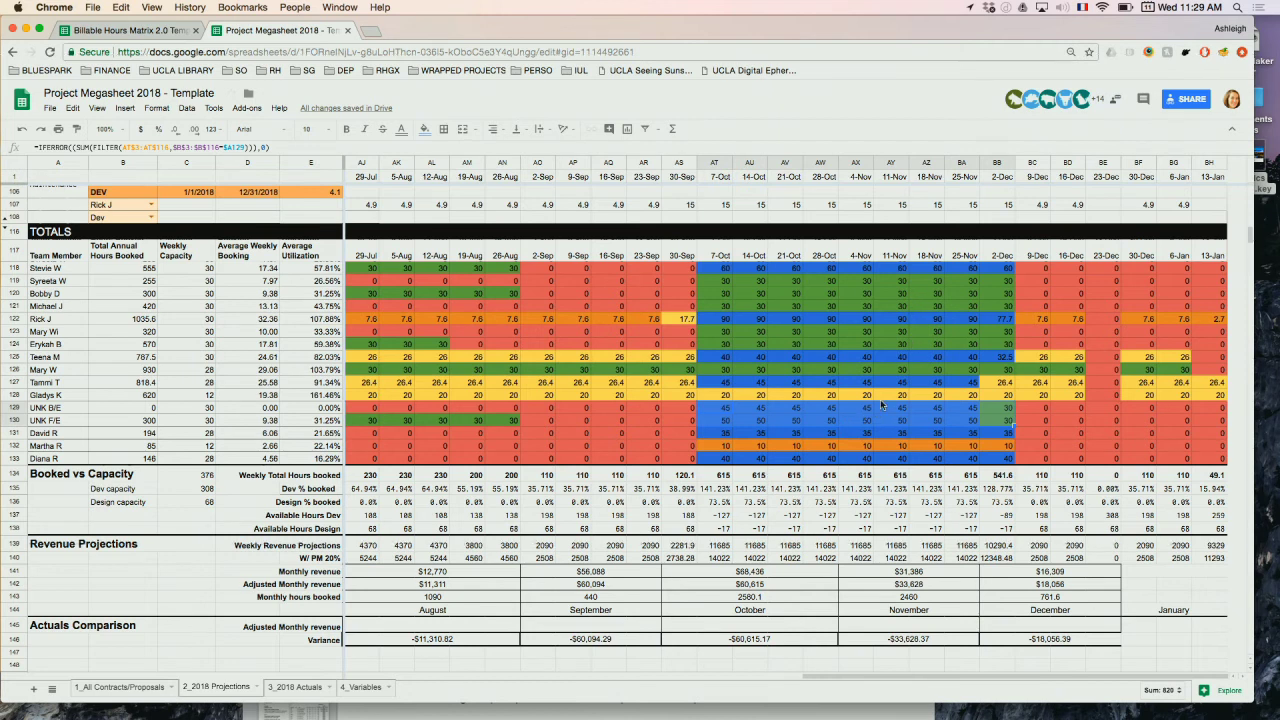
# Inspect the DEV average weekly velocity formula of the Houston Site Redesign project.
pyautogui.scroll(1, 858, 437)
pyautogui.scroll(1, 858, 437)
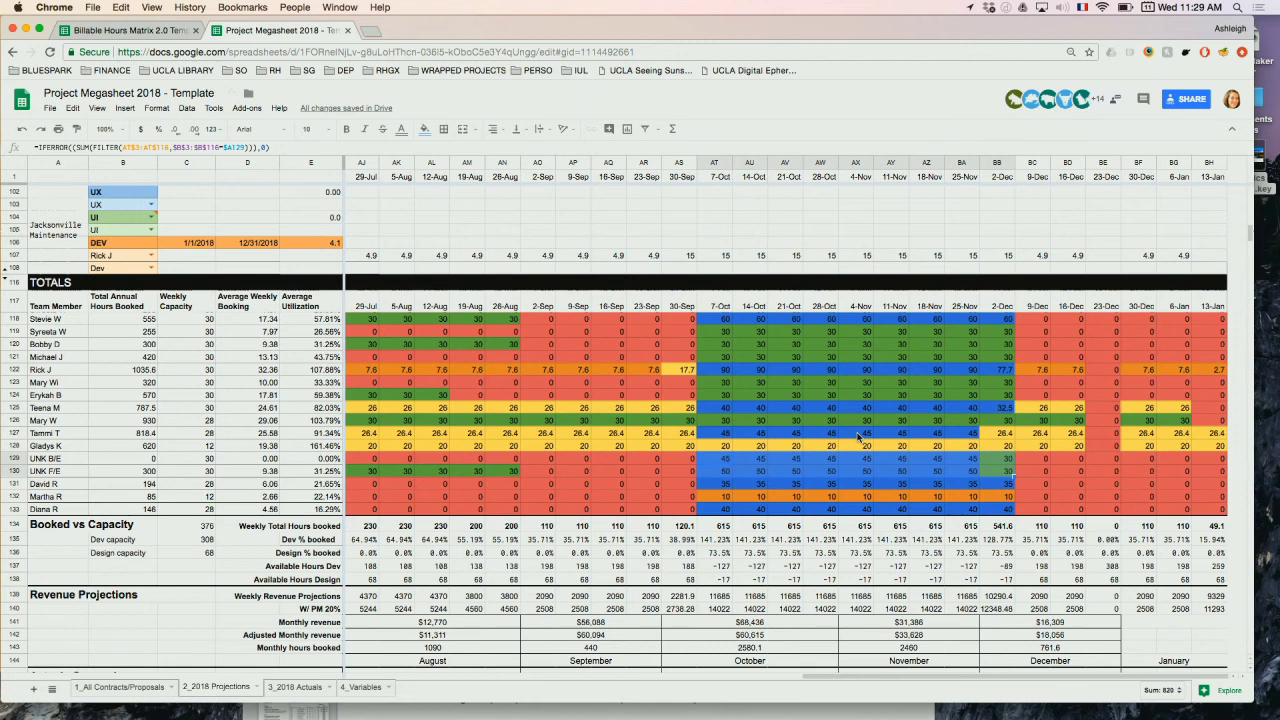
pyautogui.scroll(15, 857, 437)
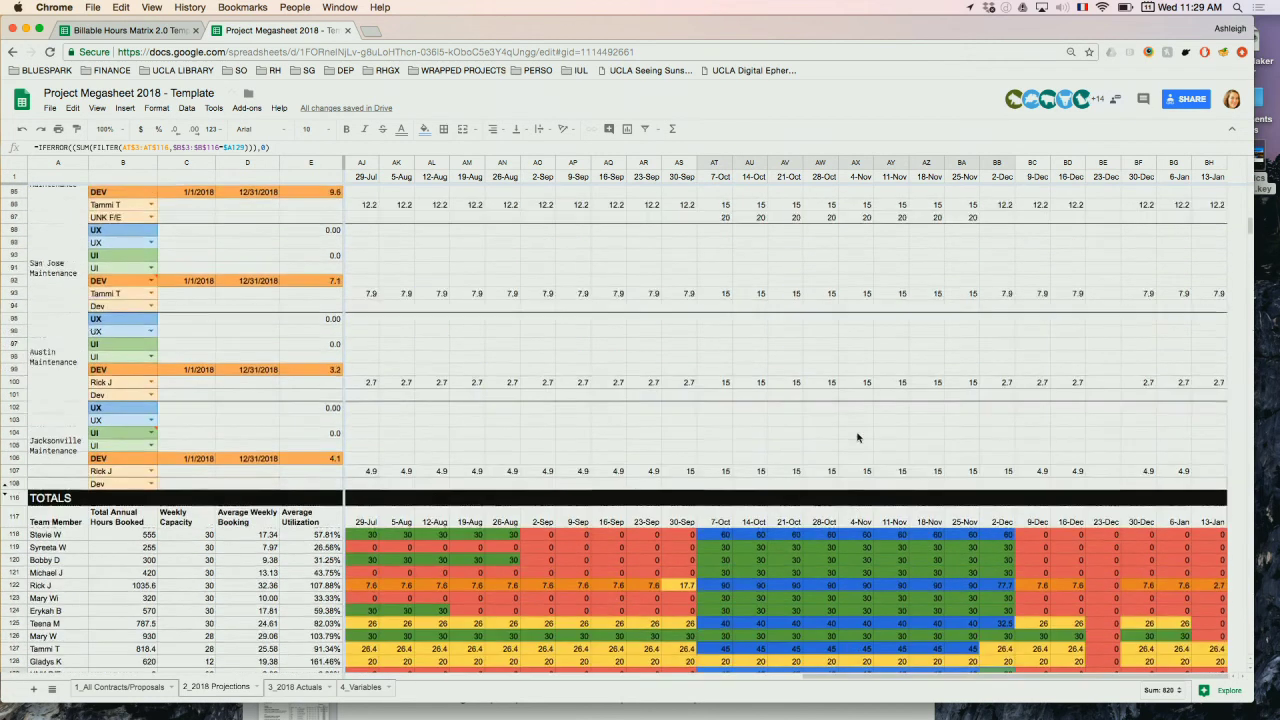
pyautogui.scroll(15, 857, 437)
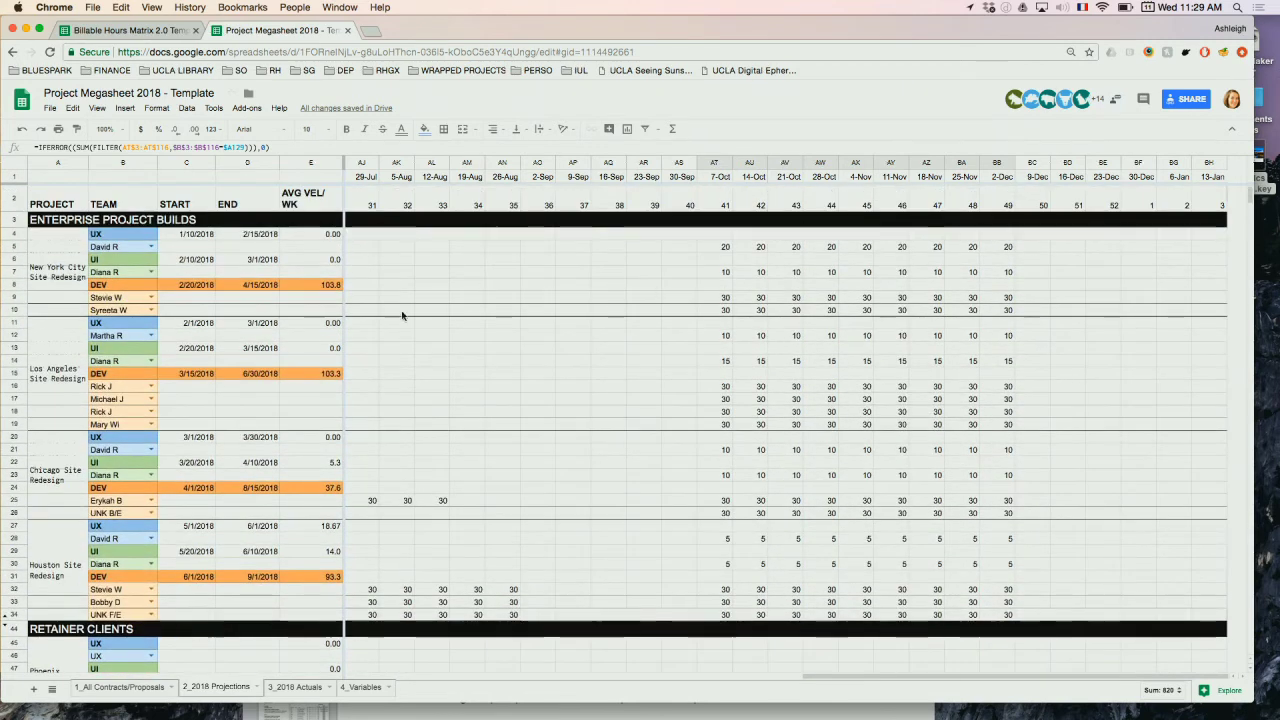
pyautogui.scroll(-1, 404, 316)
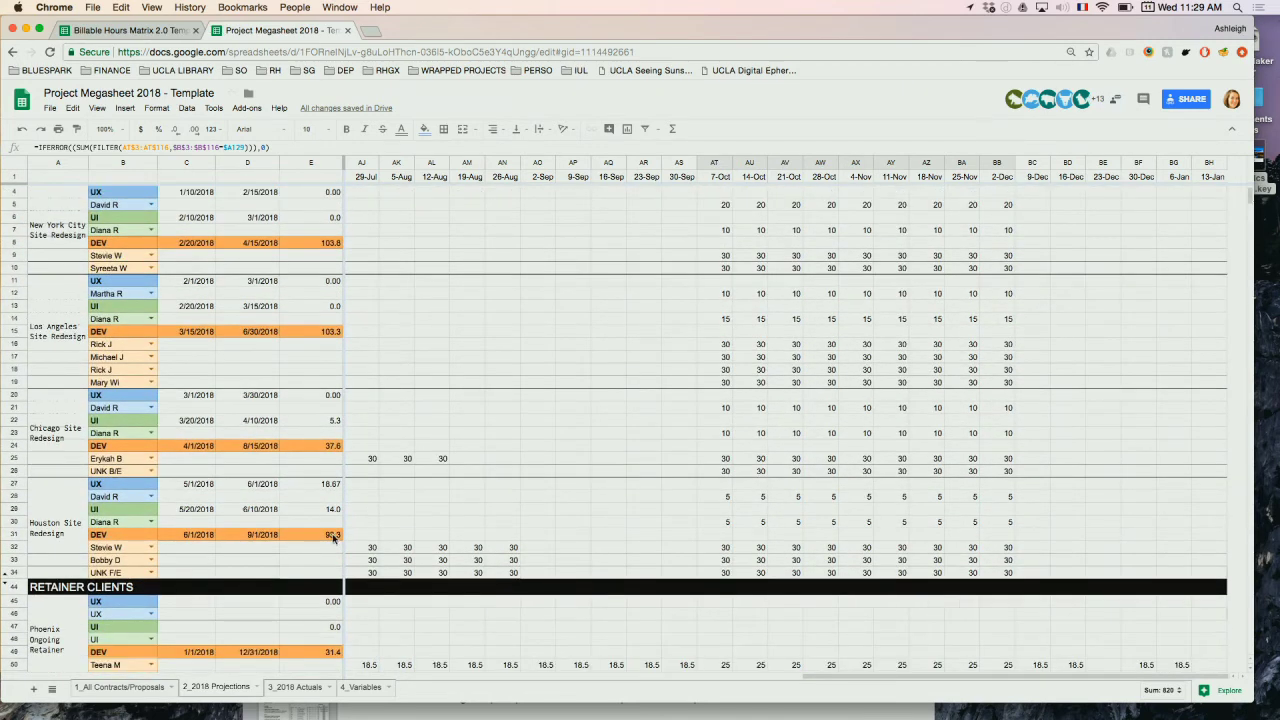
pyautogui.click(330, 537)
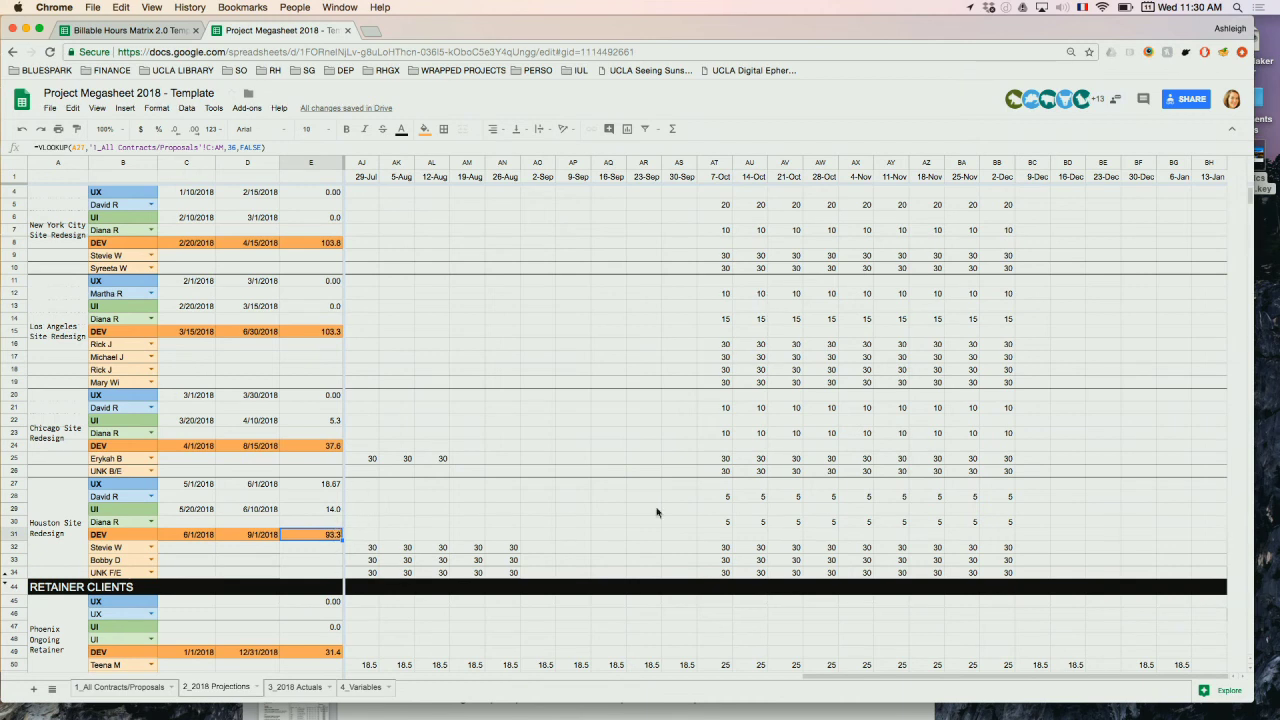
# Inspect the Available Hours Dev formulas for 5-Aug and 21-Oct in the Booked vs Capacity section.
pyautogui.scroll(-15, 733, 530)
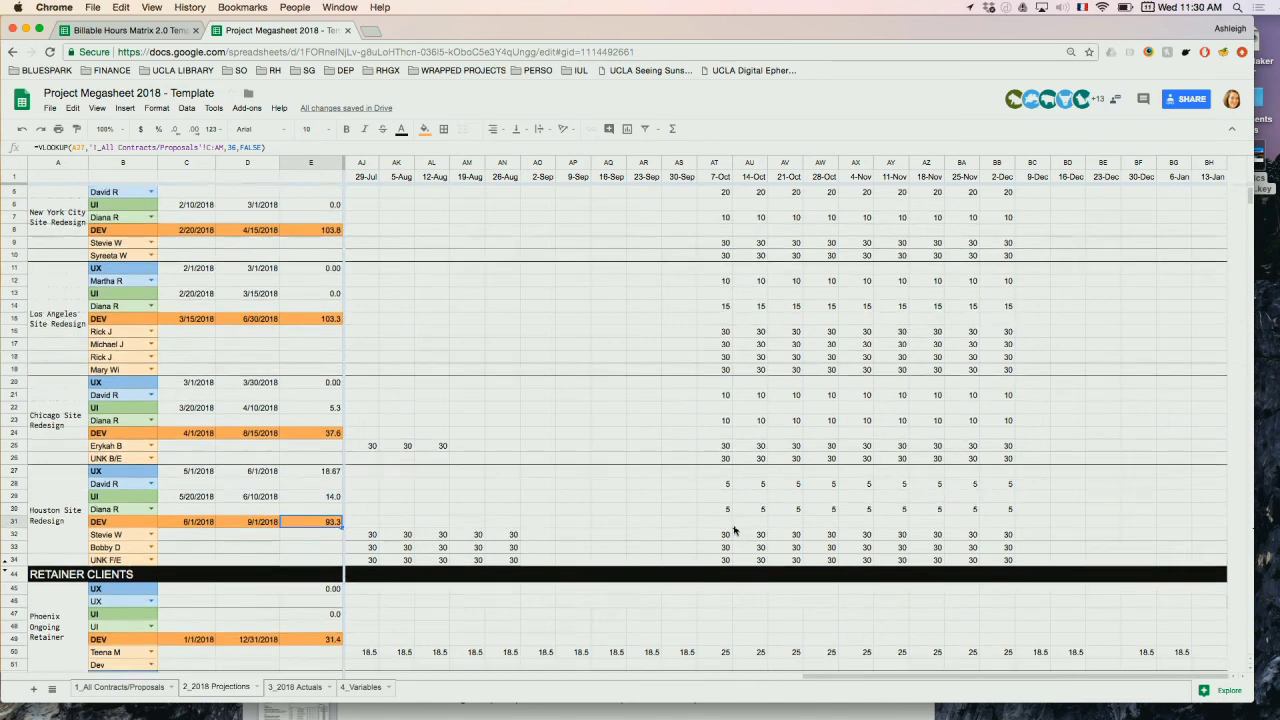
pyautogui.scroll(-15, 733, 530)
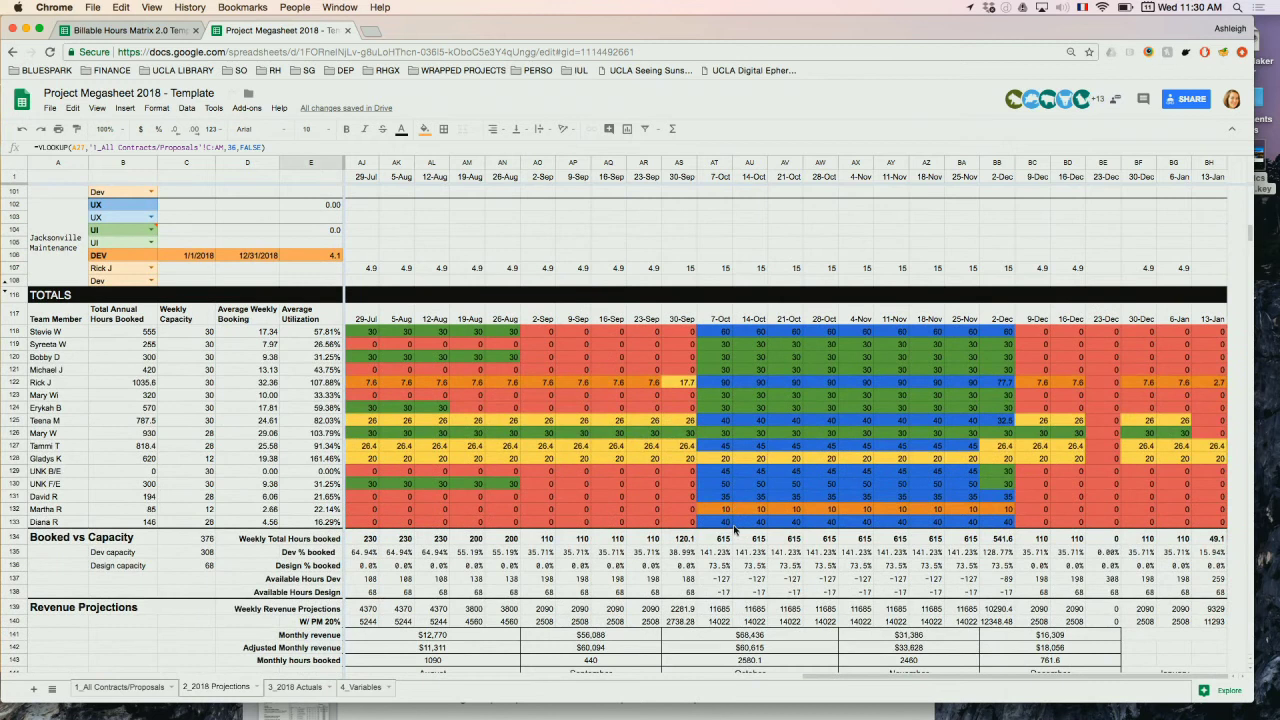
pyautogui.scroll(-2, 733, 530)
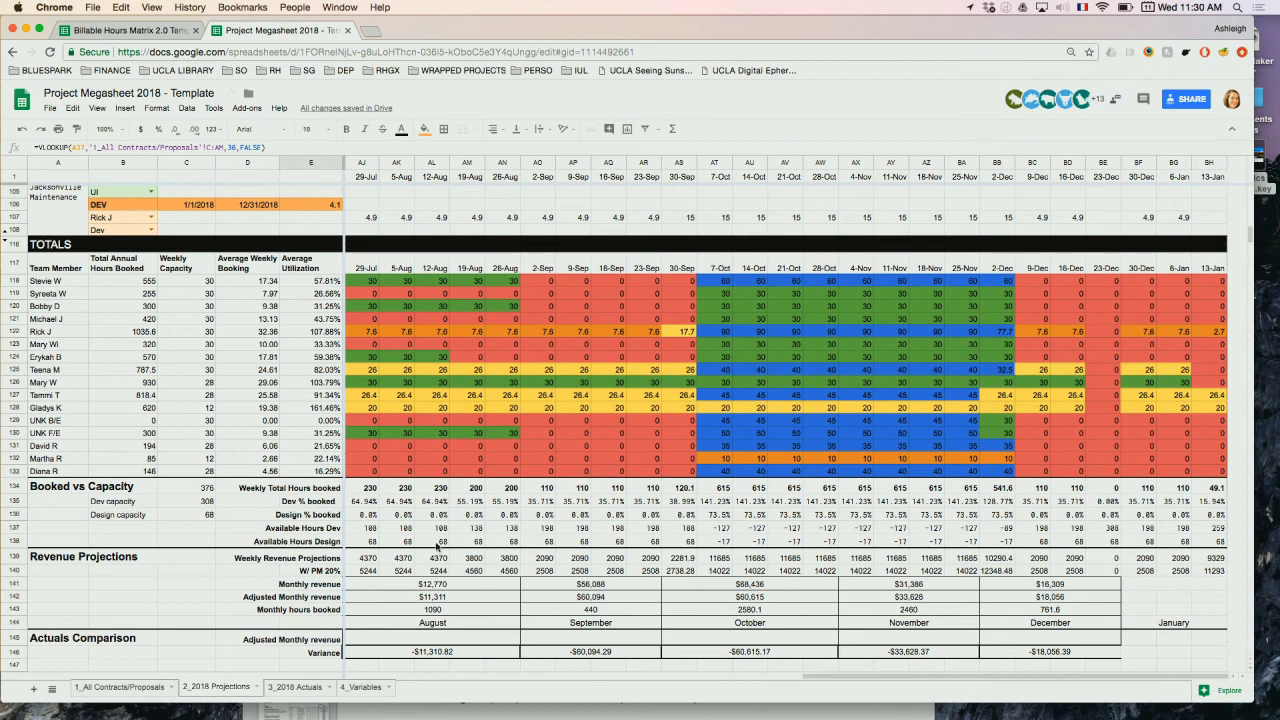
pyautogui.click(406, 529)
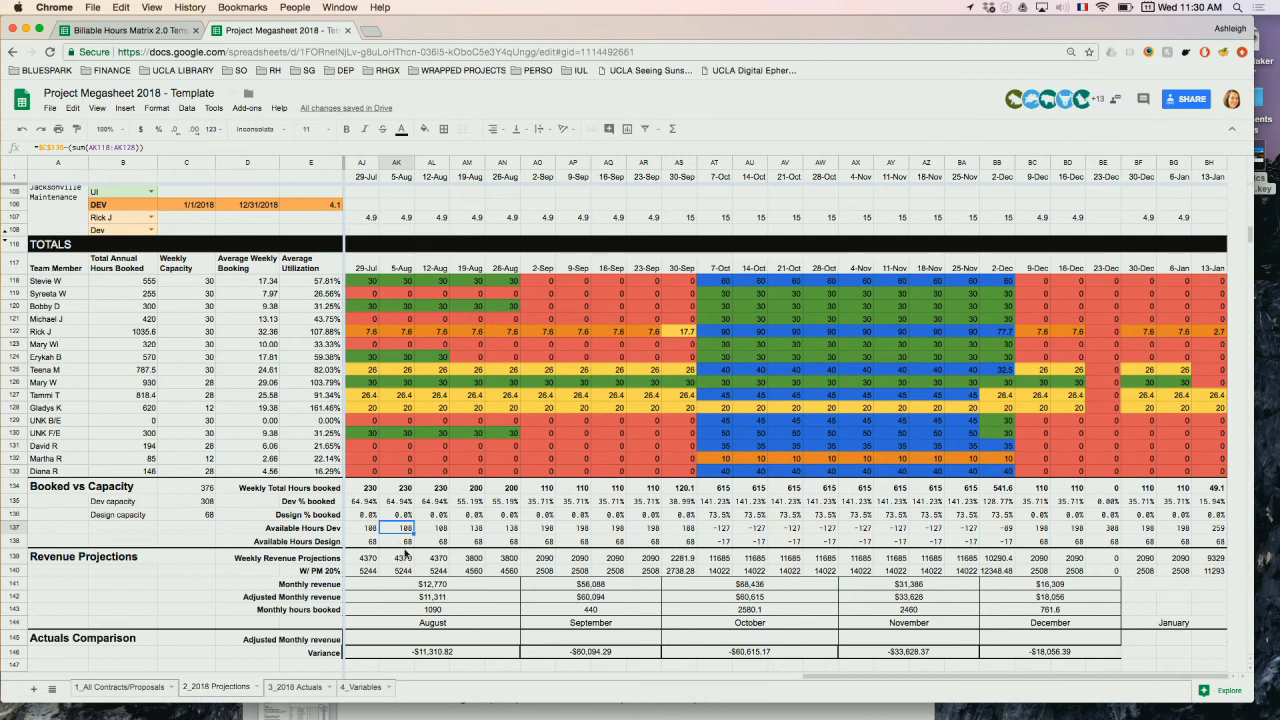
pyautogui.click(789, 528)
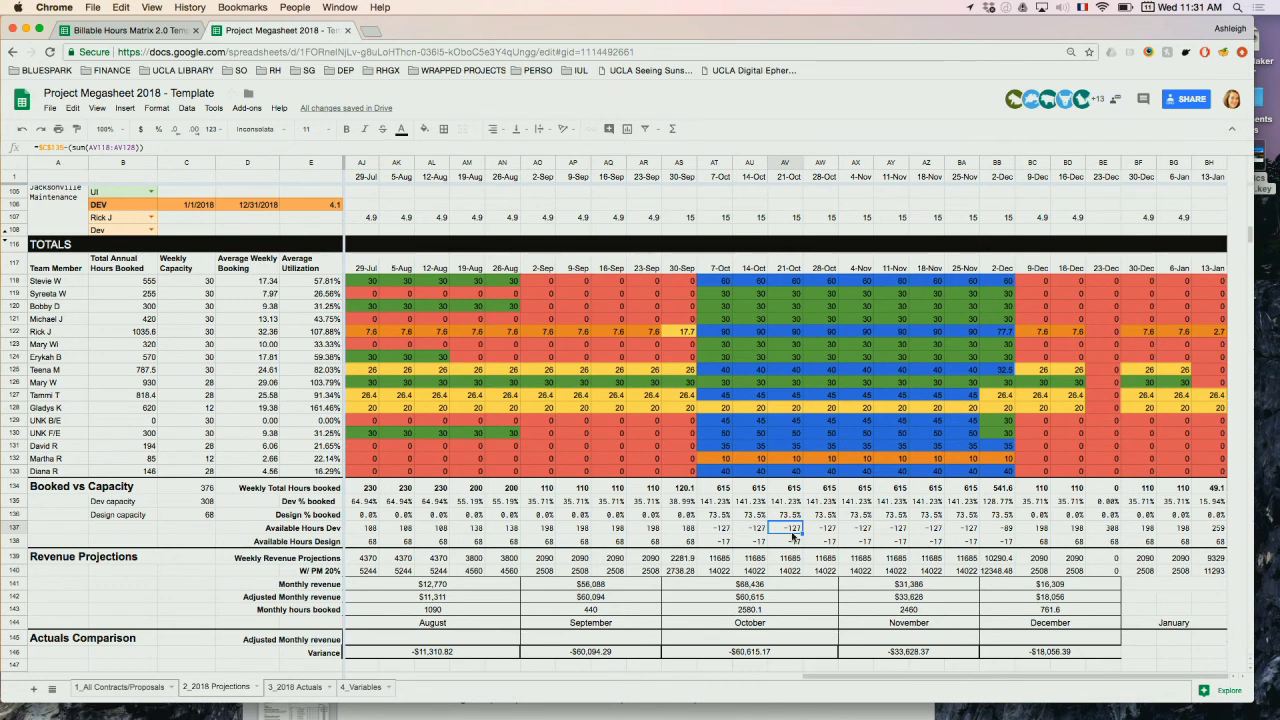
# Switch to the 3_2018 Actuals sheet and inspect February's Adjusted Monthly Revenue reference in Projections Comparison.
pyautogui.click(300, 687)
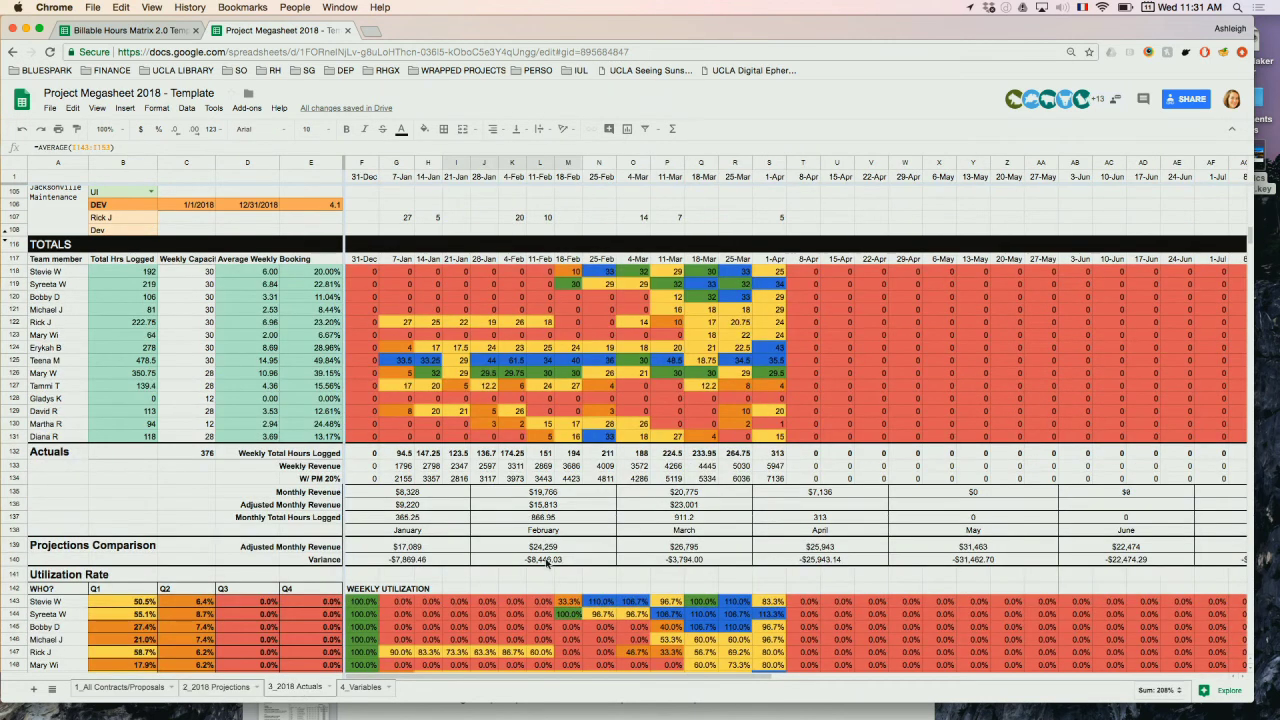
pyautogui.scroll(-6, 555, 565)
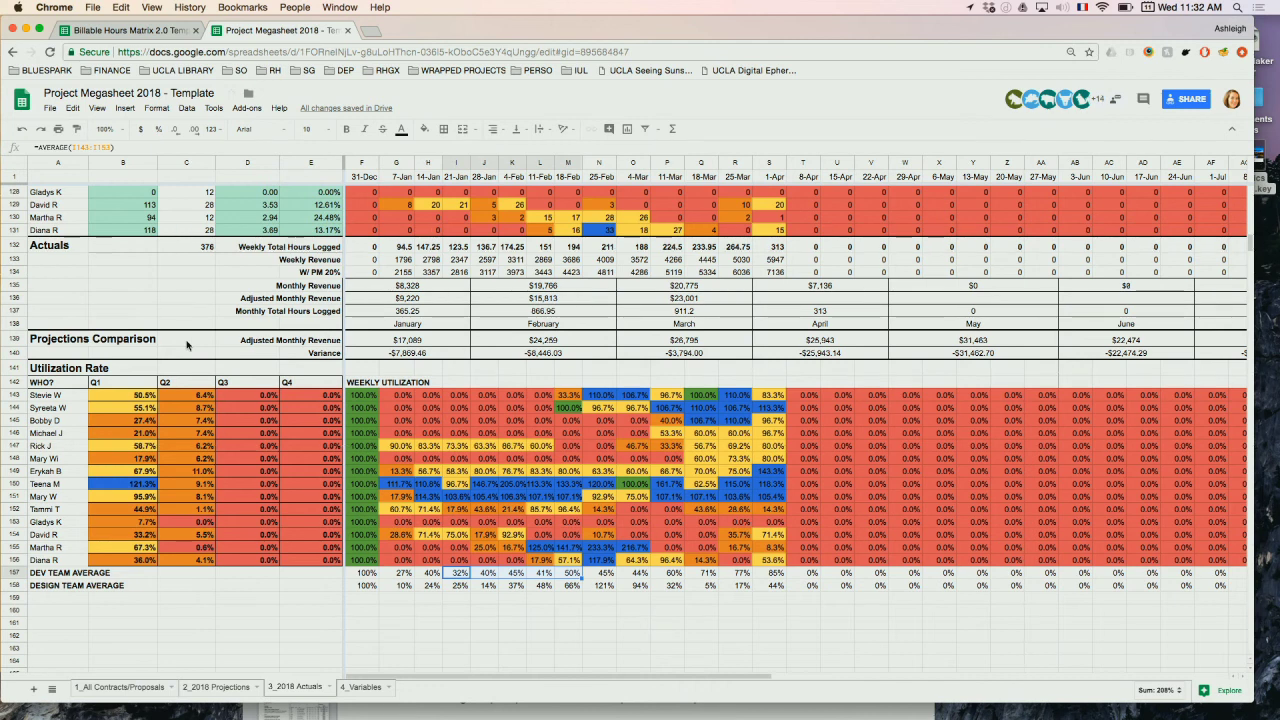
pyautogui.click(571, 344)
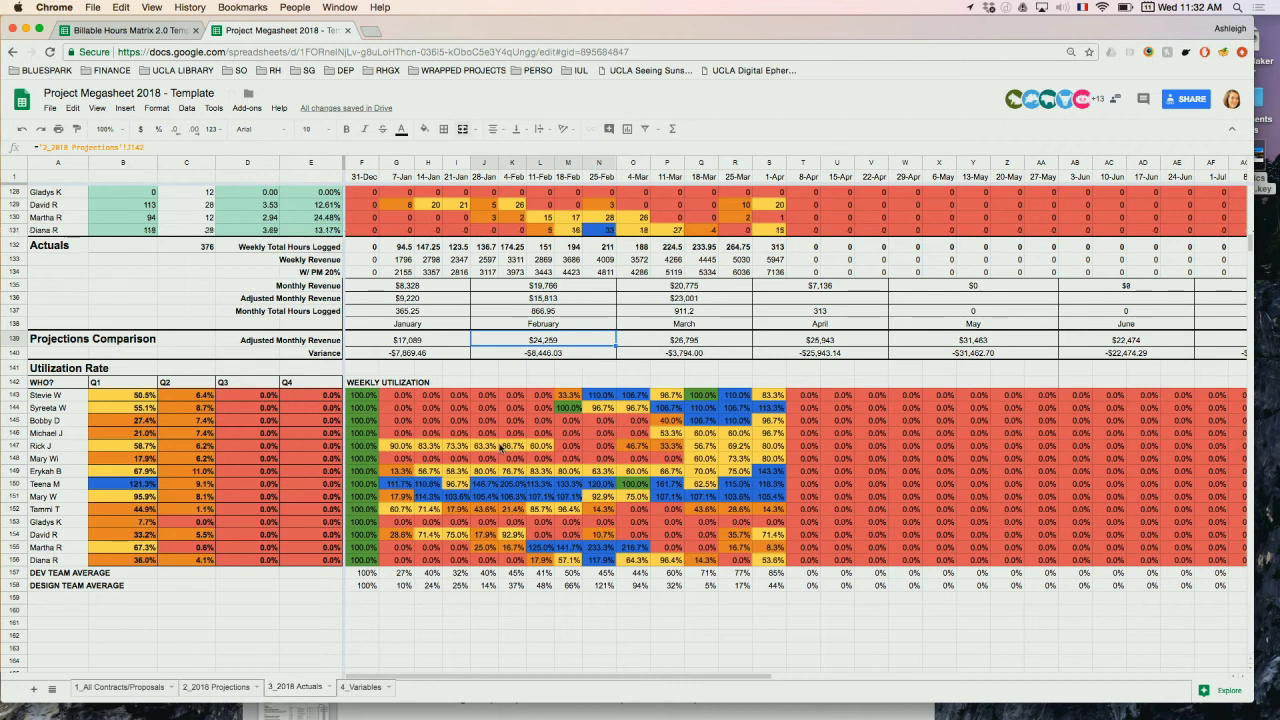
# On the 2_2018 Projections sheet, highlight the Monthly revenue for April and May, then the Adjusted Monthly revenue for April to June.
pyautogui.click(217, 689)
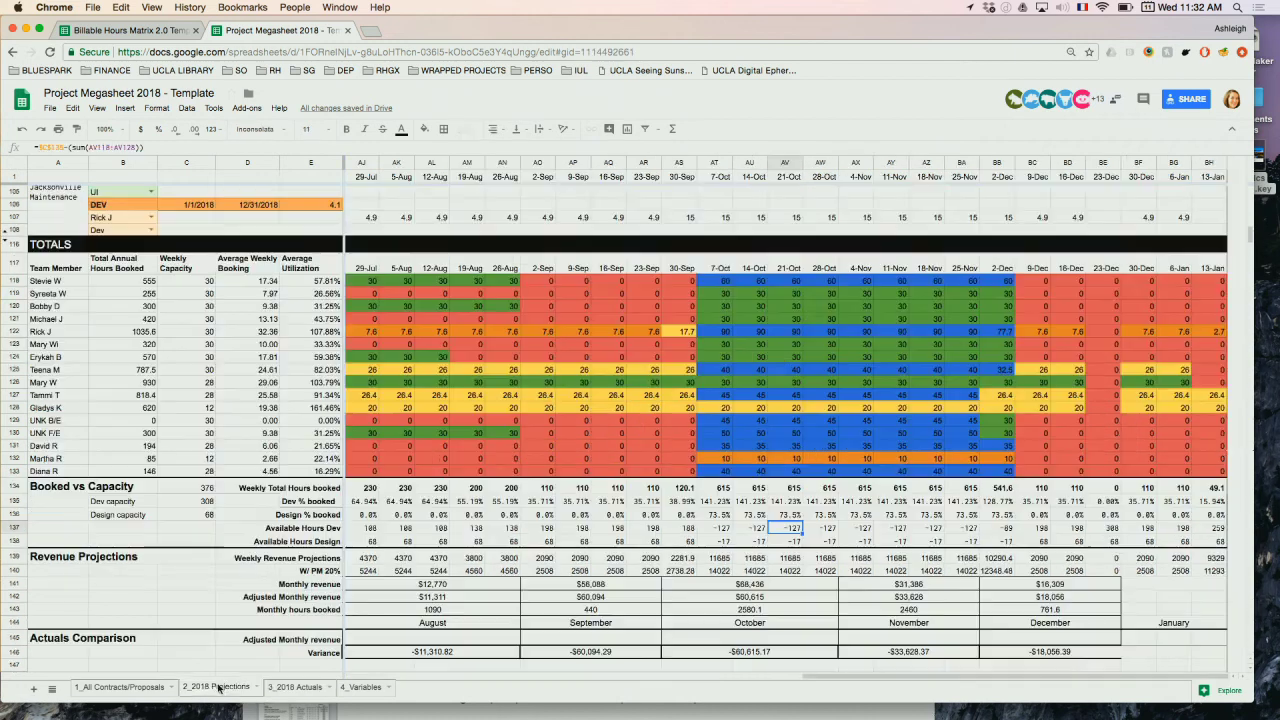
pyautogui.scroll(-1, 670, 593)
pyautogui.scroll(-1, 670, 593)
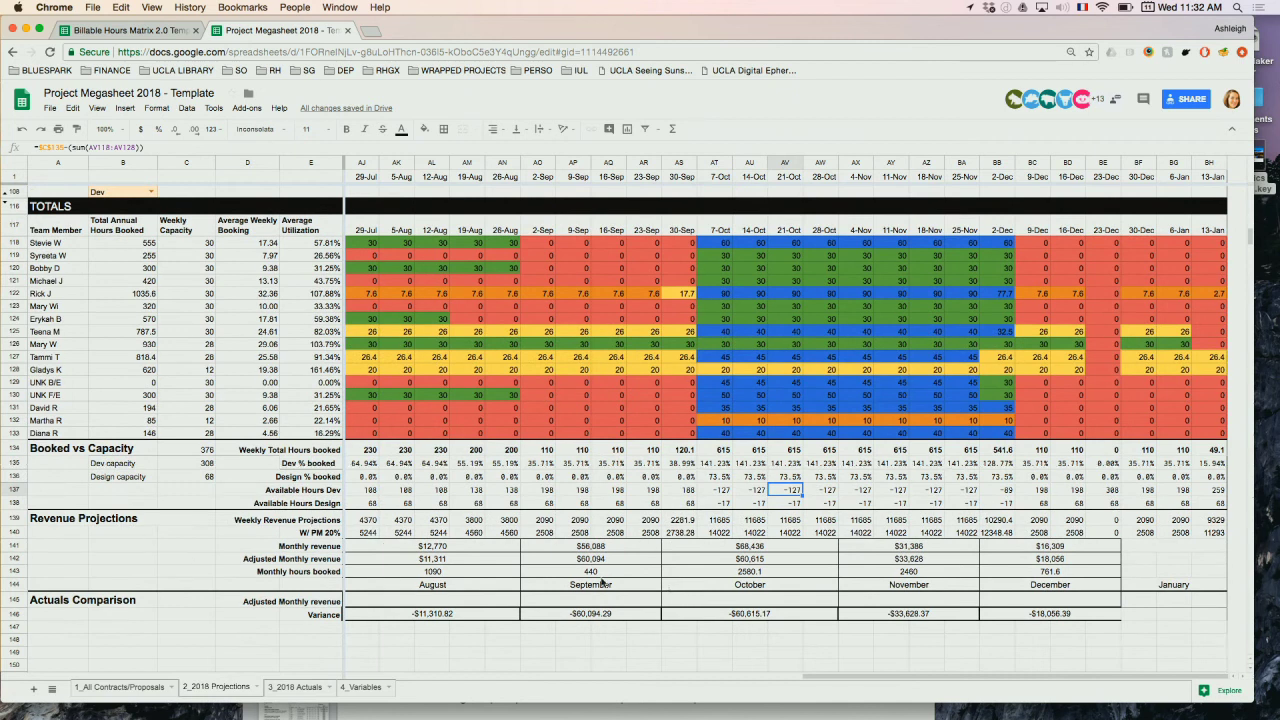
pyautogui.hscroll(-10, 602, 583)
pyautogui.hscroll(-1, 602, 583)
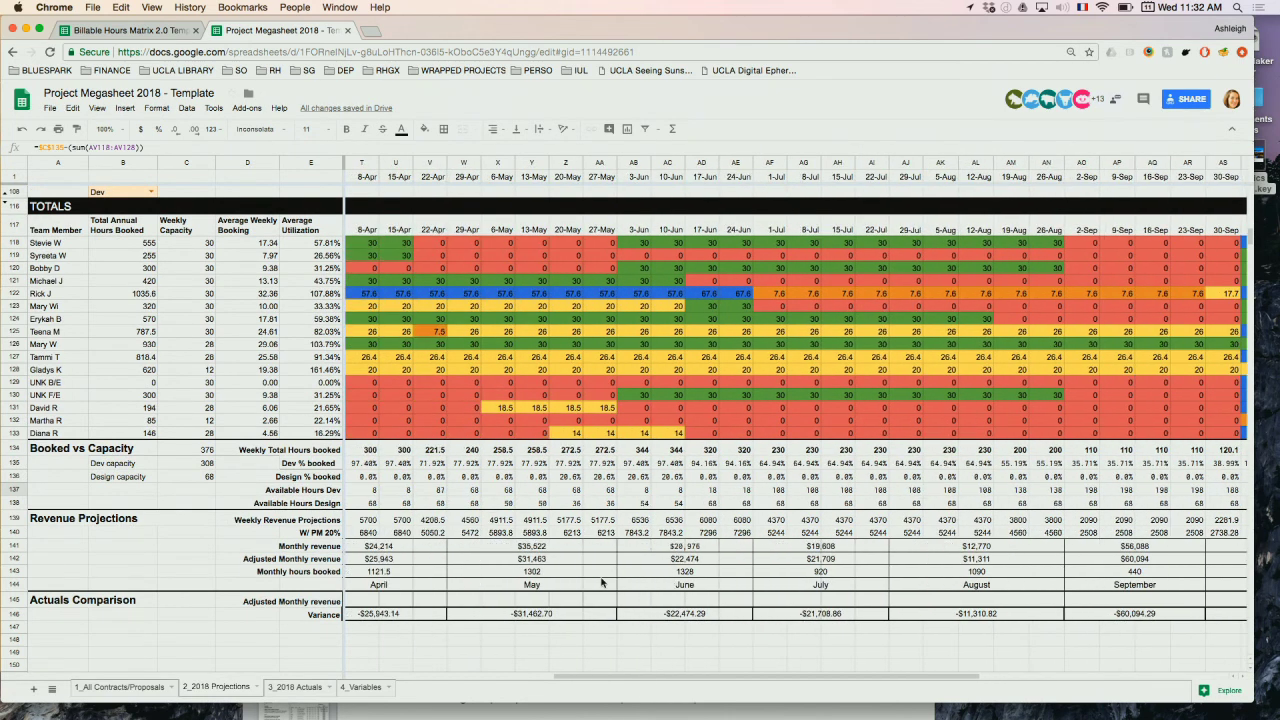
pyautogui.hscroll(-3, 602, 583)
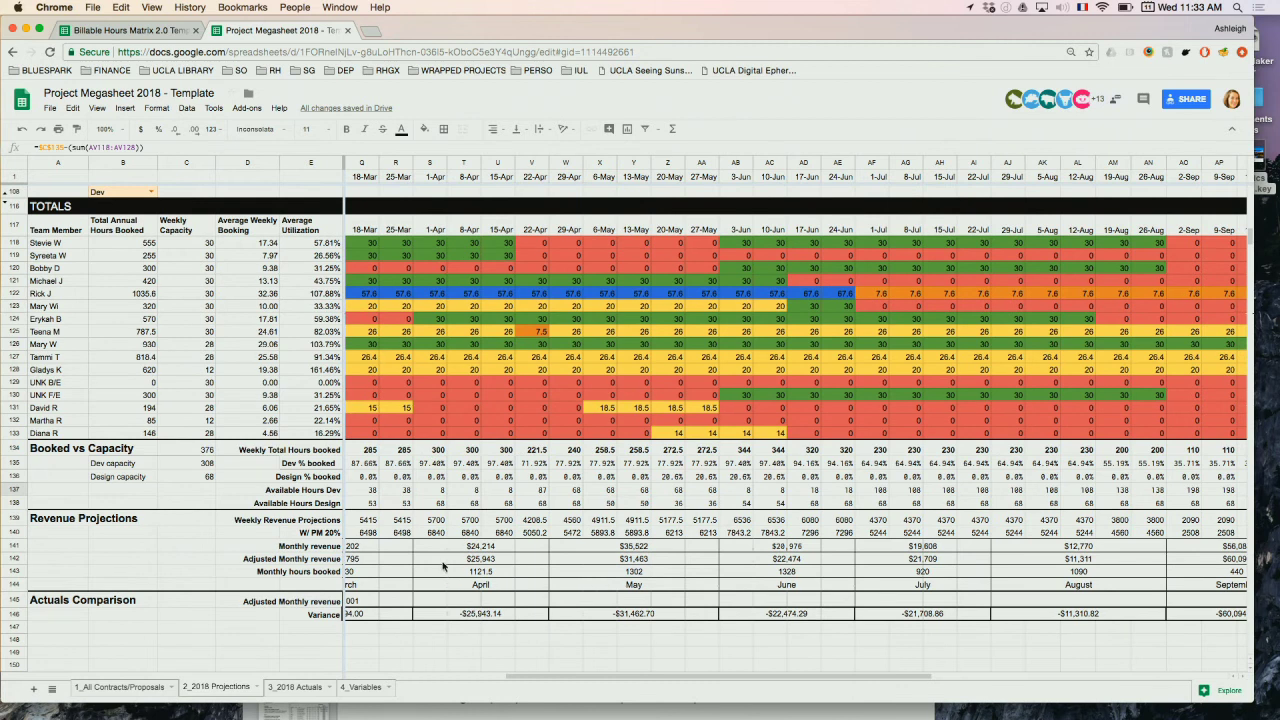
pyautogui.moveTo(446, 549); pyautogui.dragTo(655, 553)
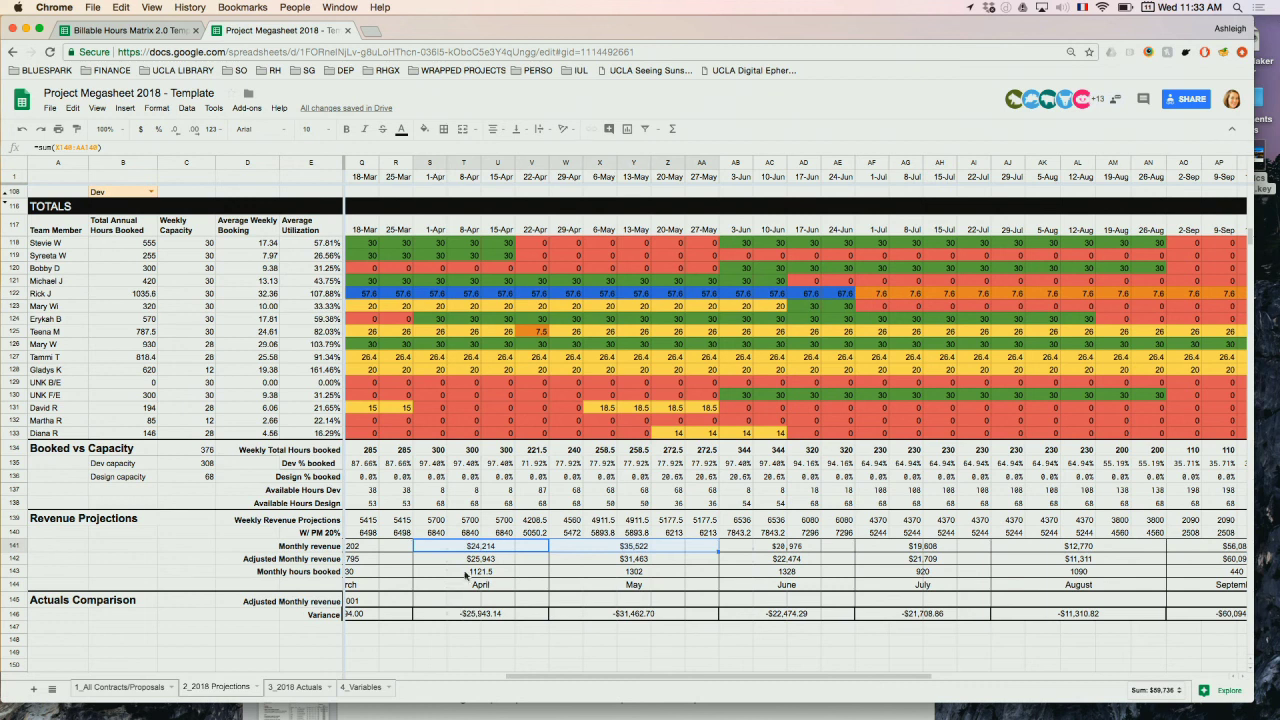
pyautogui.moveTo(466, 560); pyautogui.dragTo(737, 562)
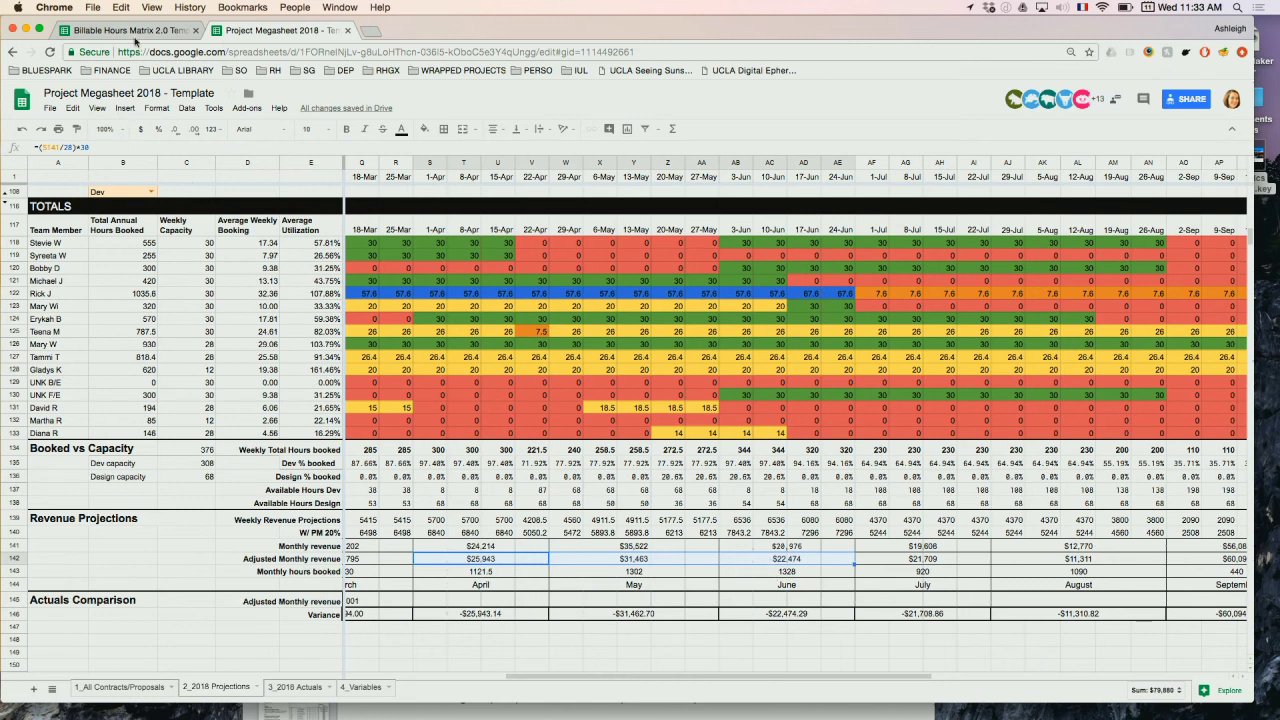
# Switch to the Billable Hours Matrix 2.0 spreadsheet and highlight the BOOKED hours from January to November.
pyautogui.click(135, 31)
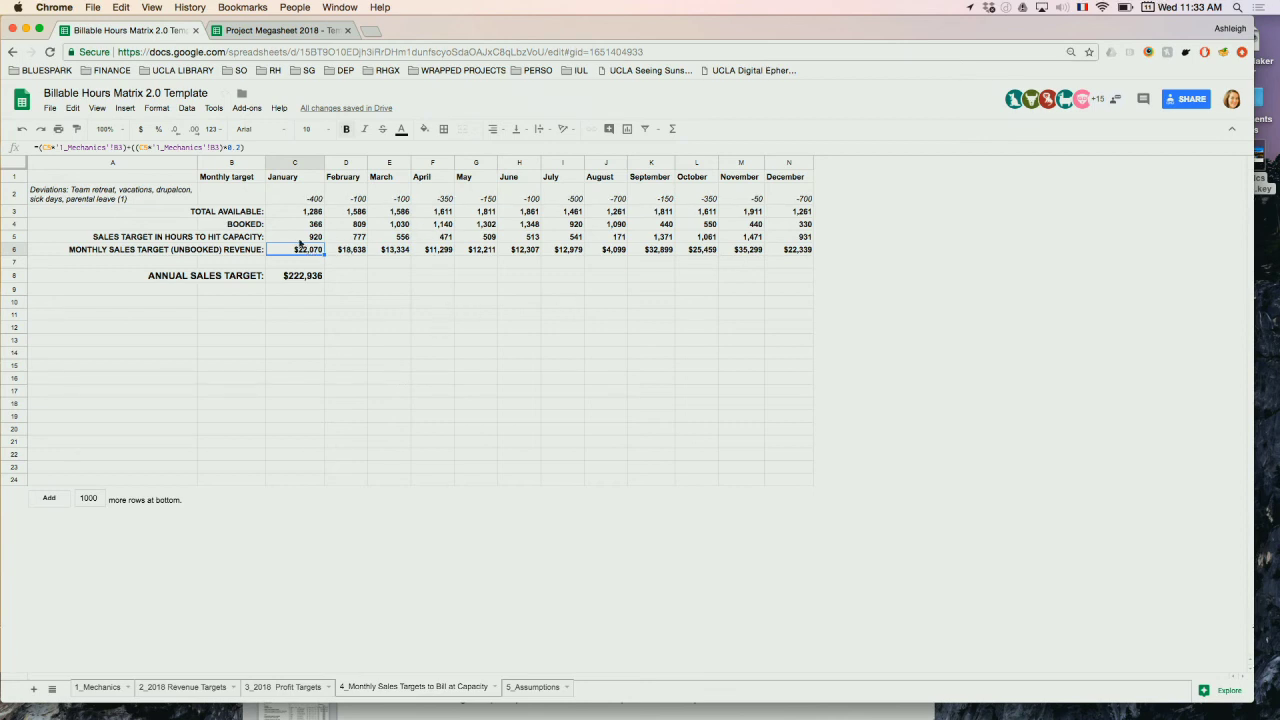
pyautogui.moveTo(296, 226); pyautogui.dragTo(560, 229)
pyautogui.moveTo(713, 224); pyautogui.dragTo(736, 226)
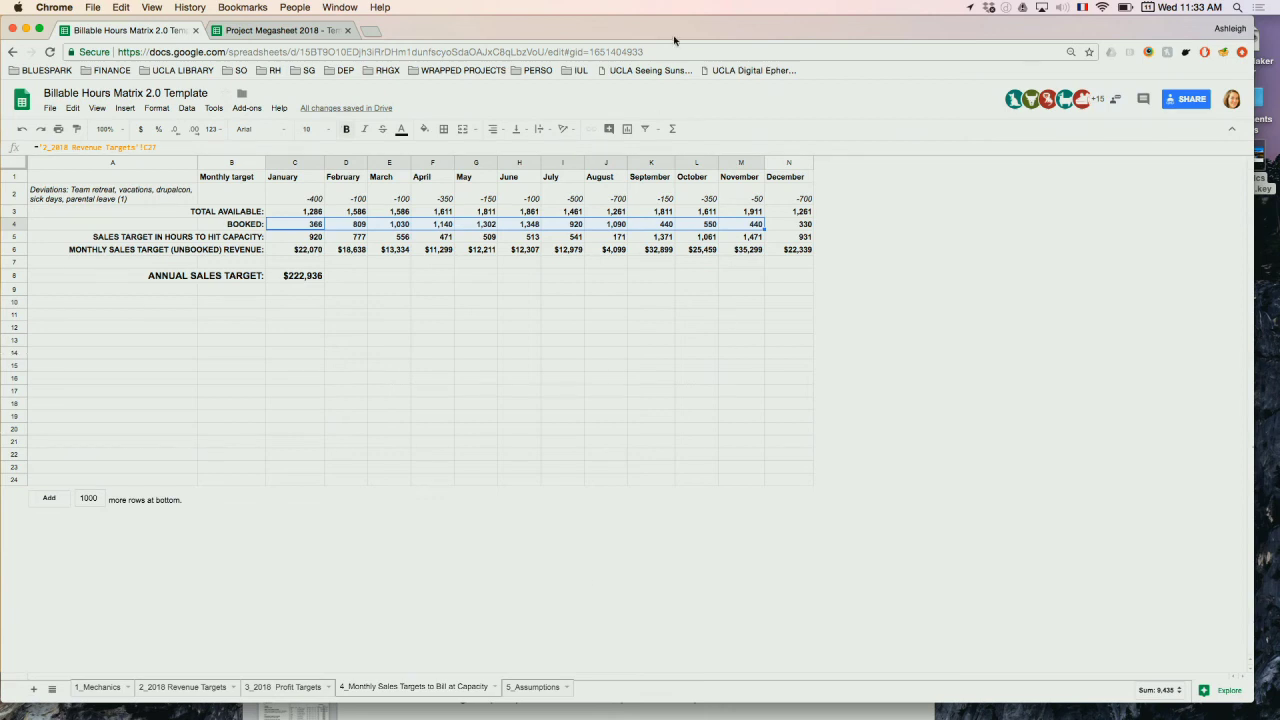
# Move the browser window aside, switch to the Keynote presentation, and show it full screen on the Tips for Implementing slide.
pyautogui.moveTo(674, 38); pyautogui.dragTo(945, 456)
pyautogui.click(700, 324)
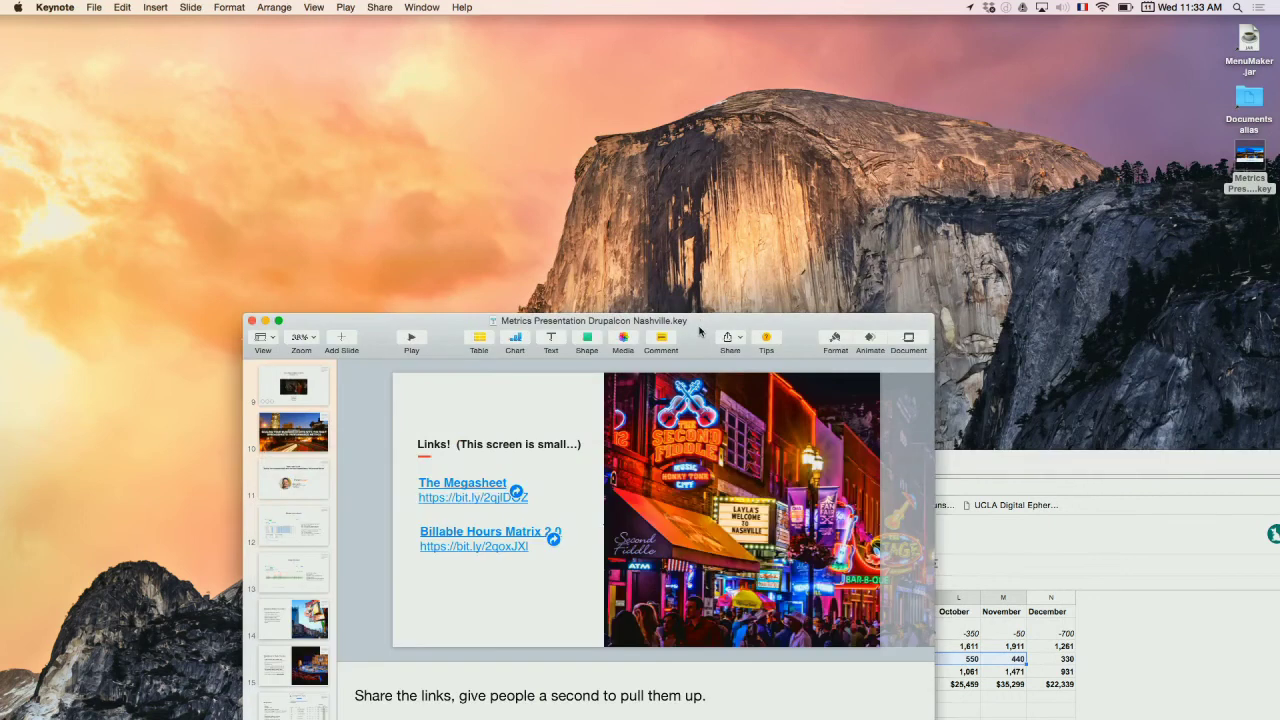
pyautogui.click(1043, 8)
pyautogui.click(1095, 61)
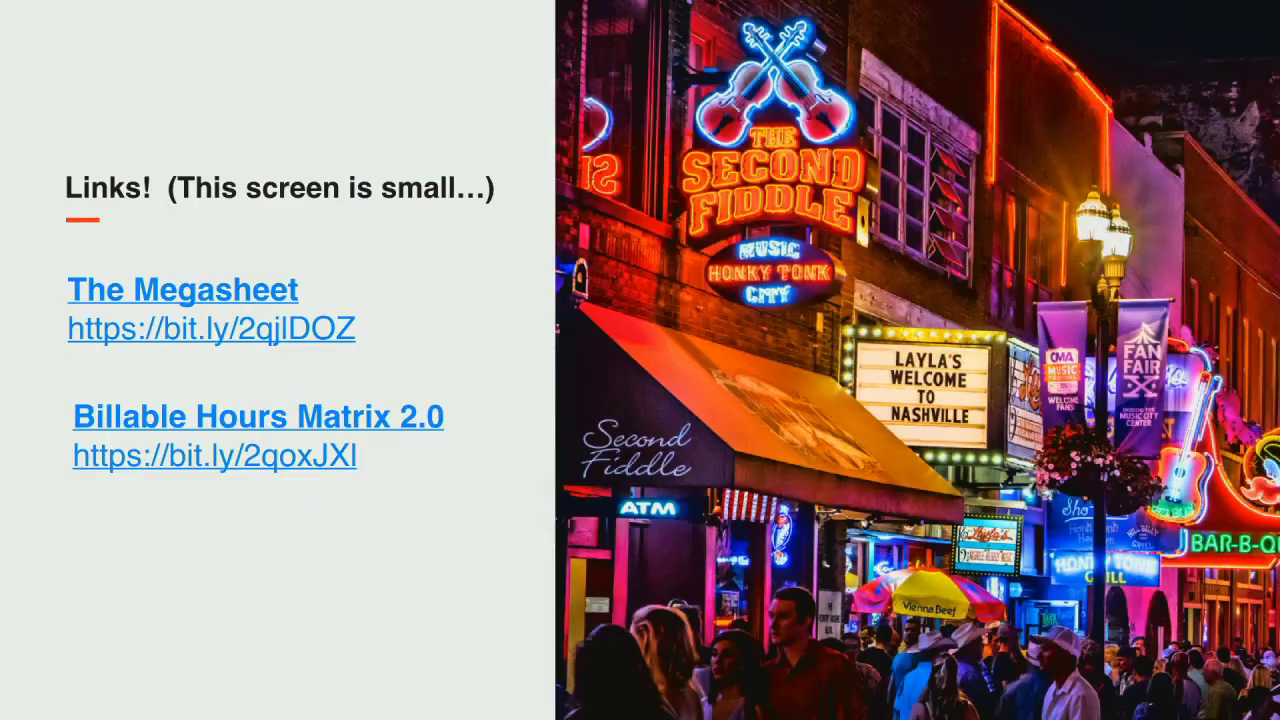
pyautogui.press('Right')
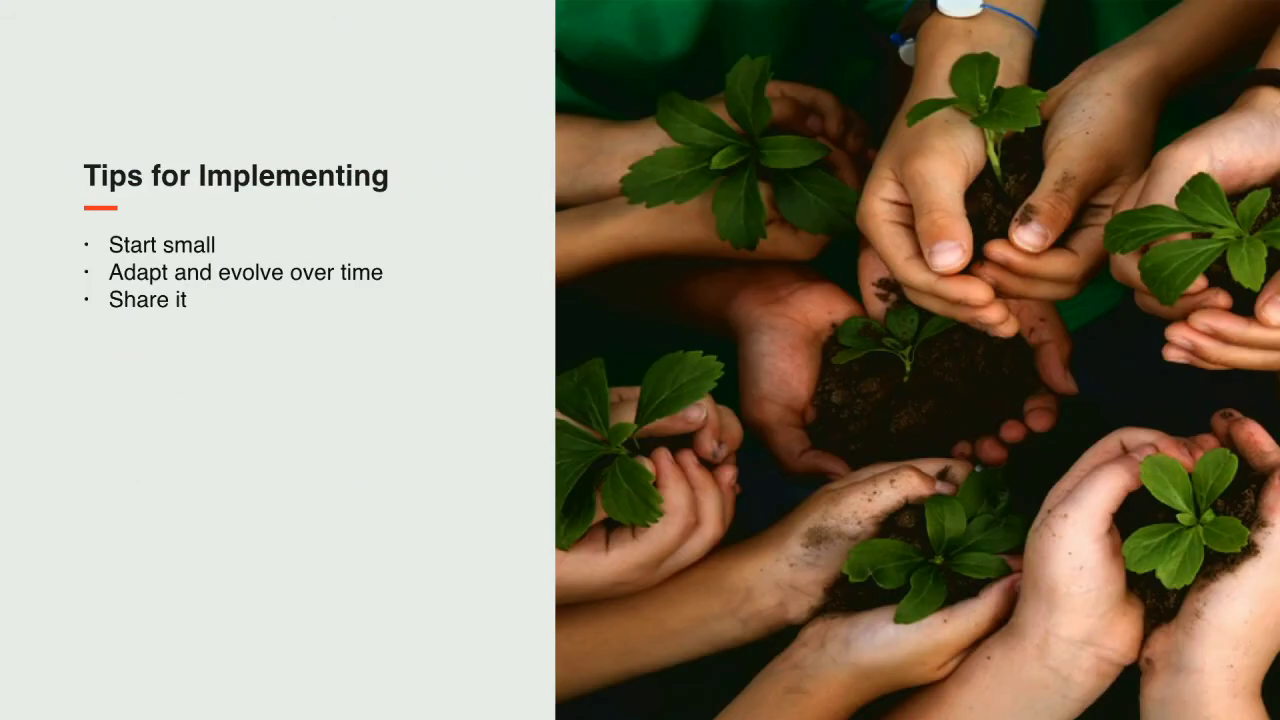